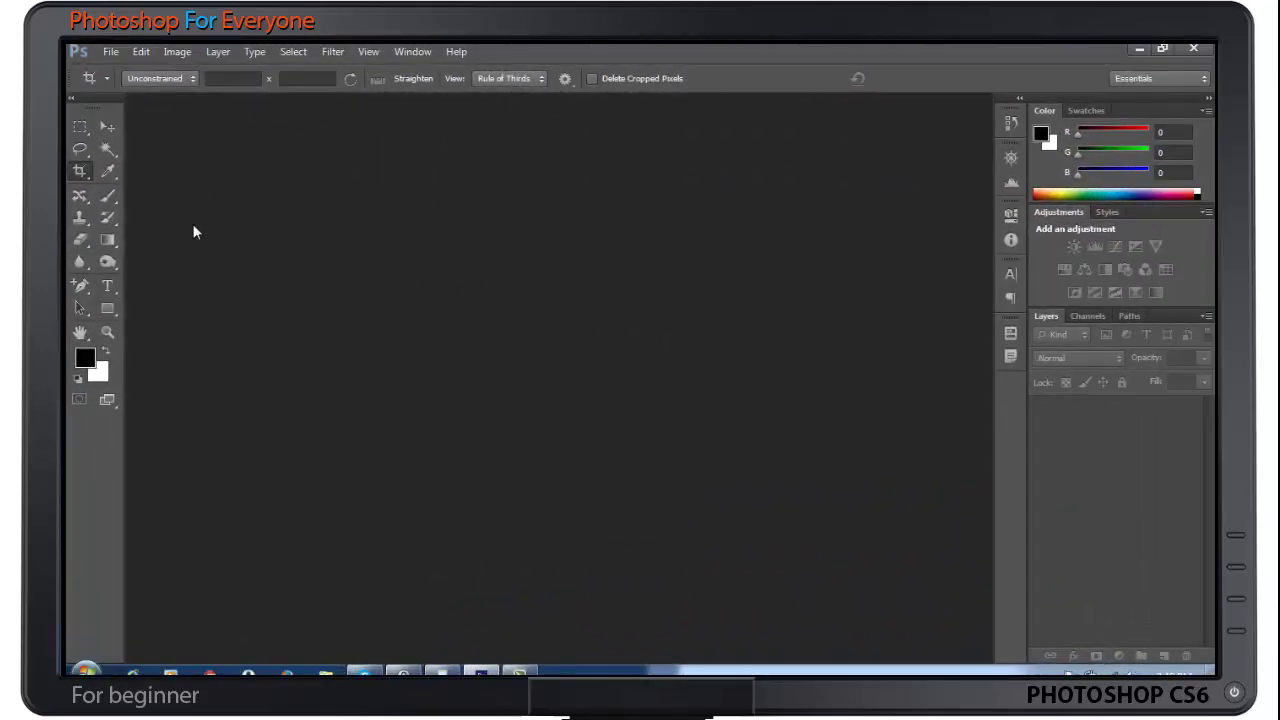
- Open DSC_0322 from the photoshop data folder and reselect the standard Crop tool
right_click(81, 174)
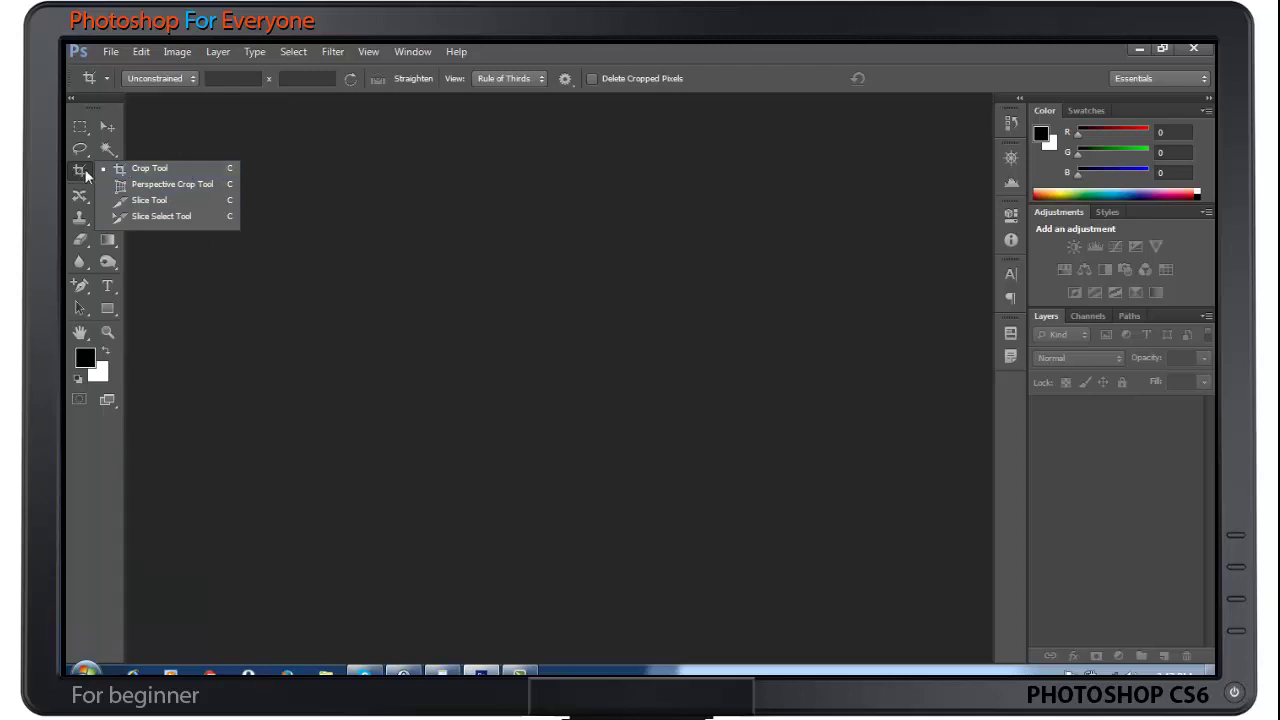
click(175, 168)
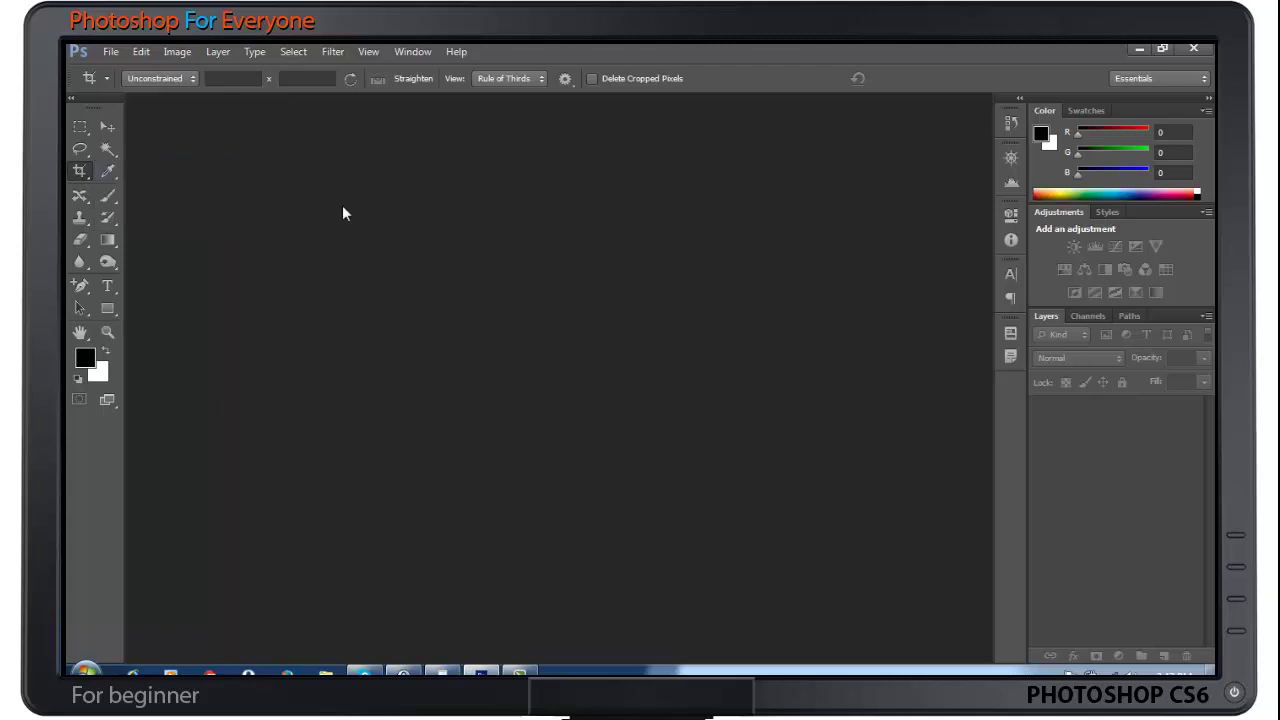
key(ctrl+o)
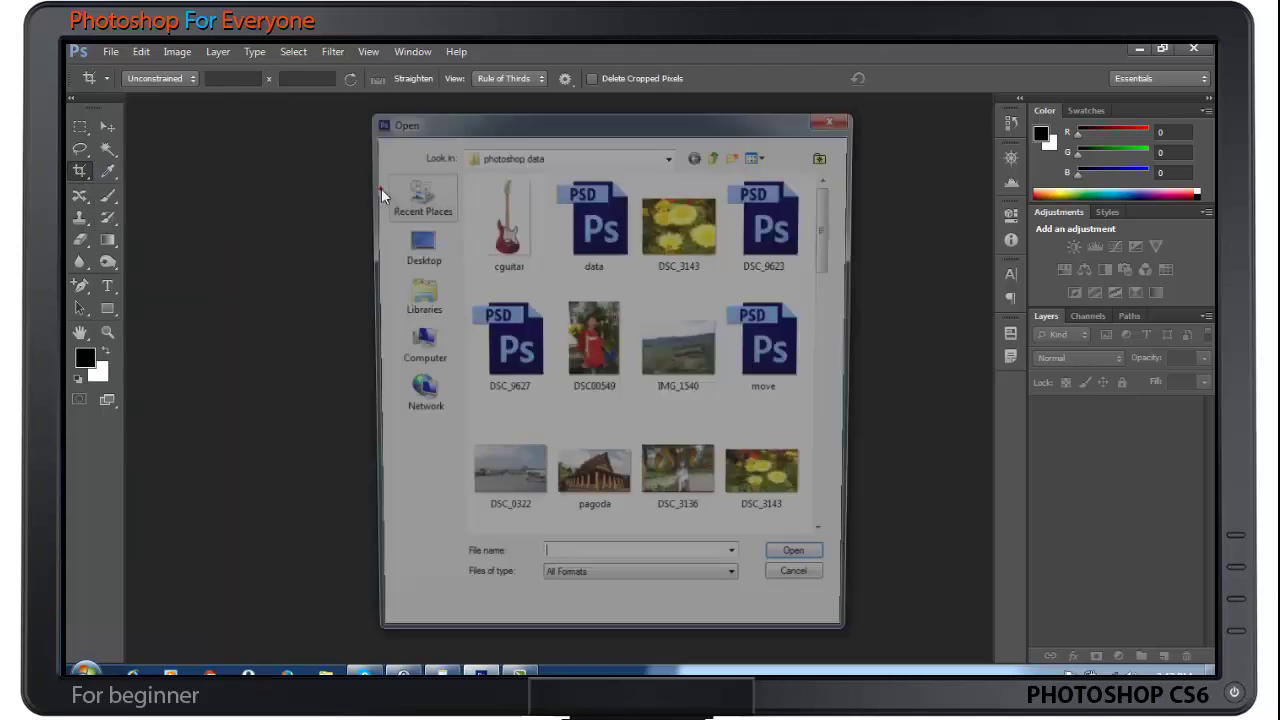
scroll(835, 256, down, 1)
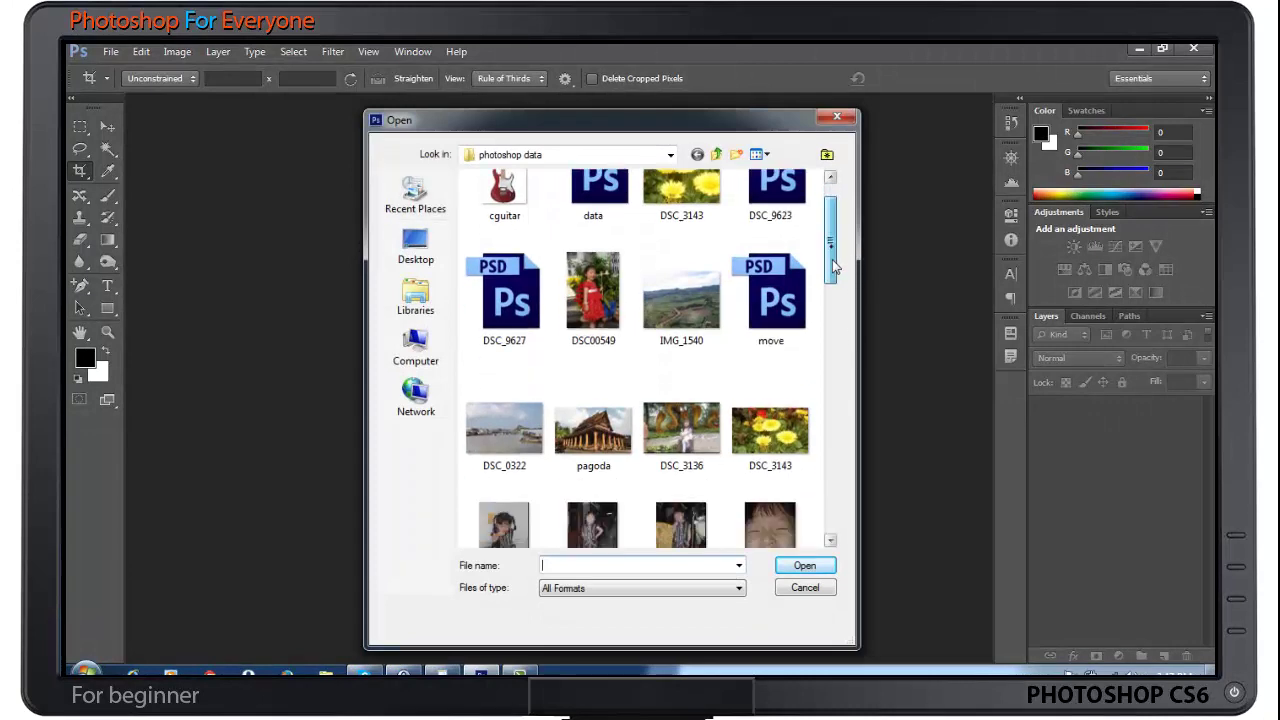
click(518, 435)
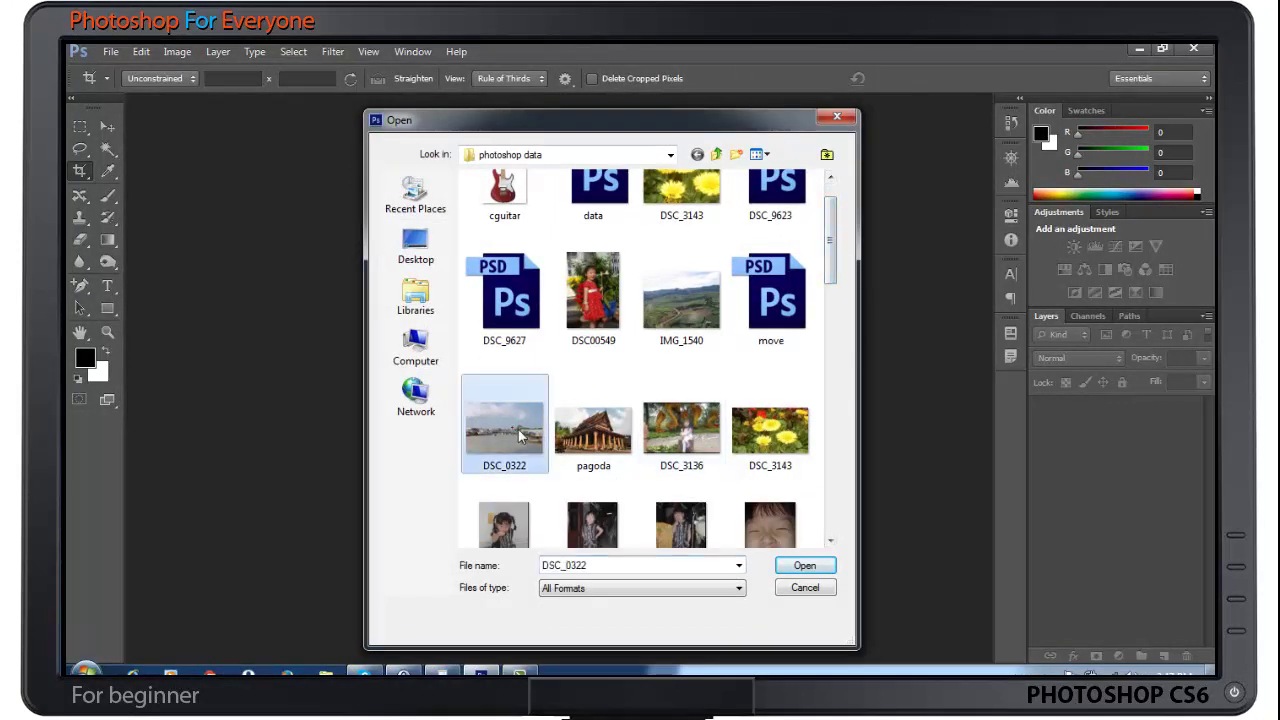
click(805, 565)
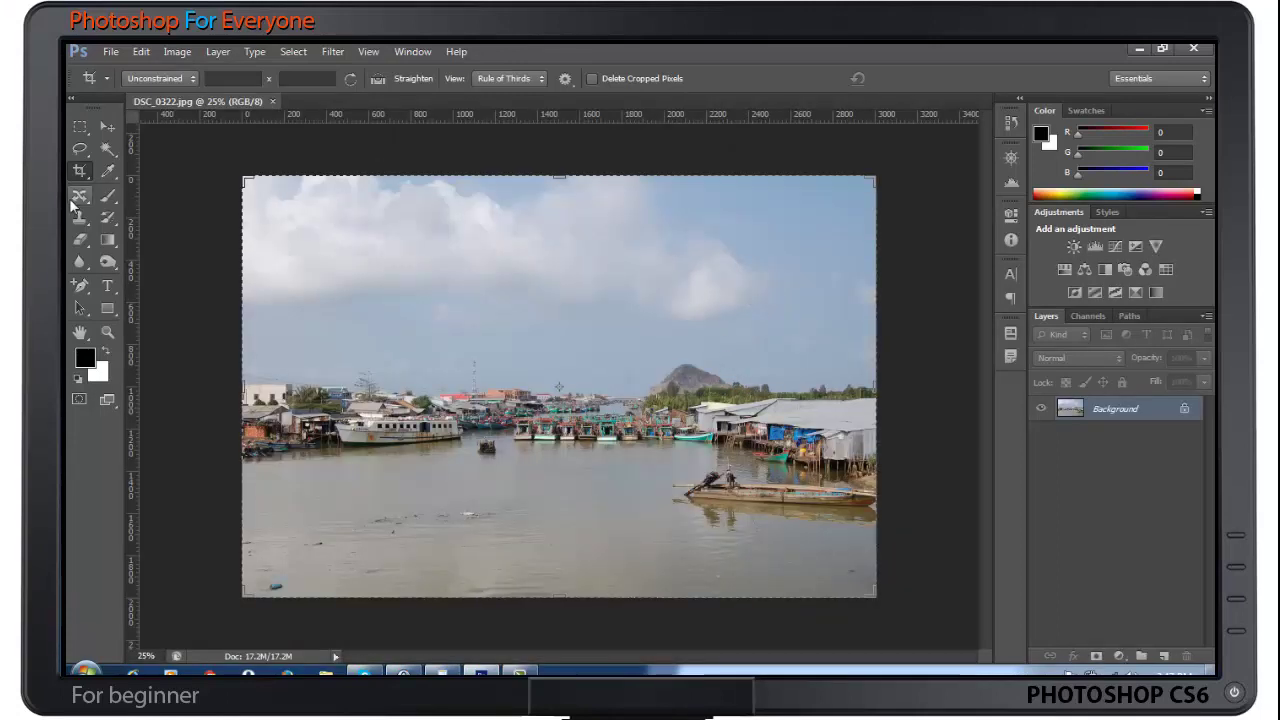
click(108, 125)
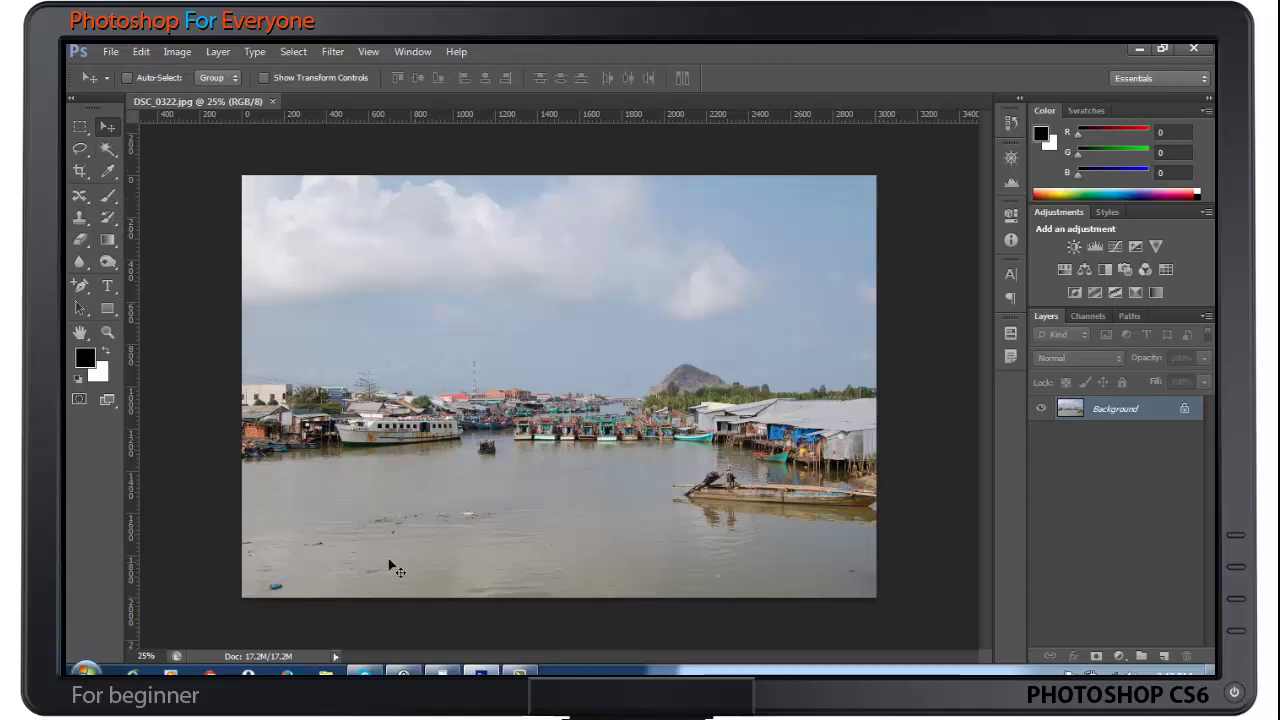
click(80, 172)
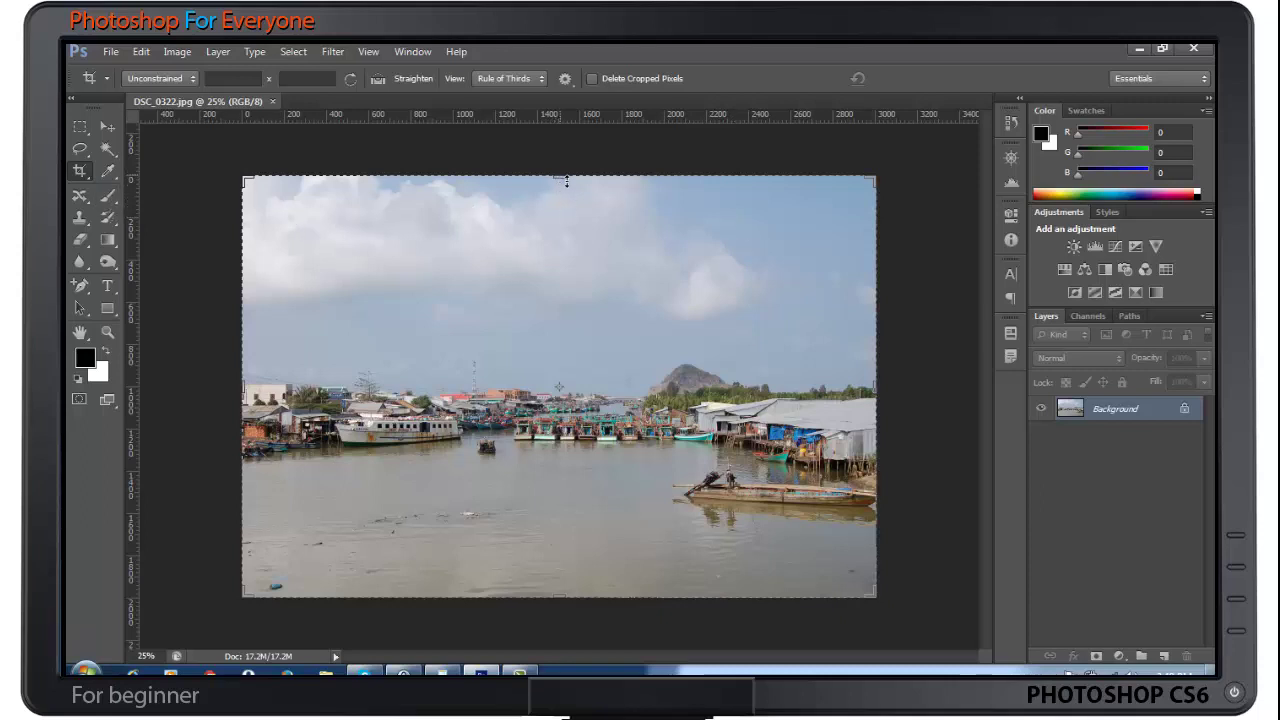
- Pull the crop edges in to trim sky, foreground water, left and right edges, then commit
drag(566, 181, 563, 218)
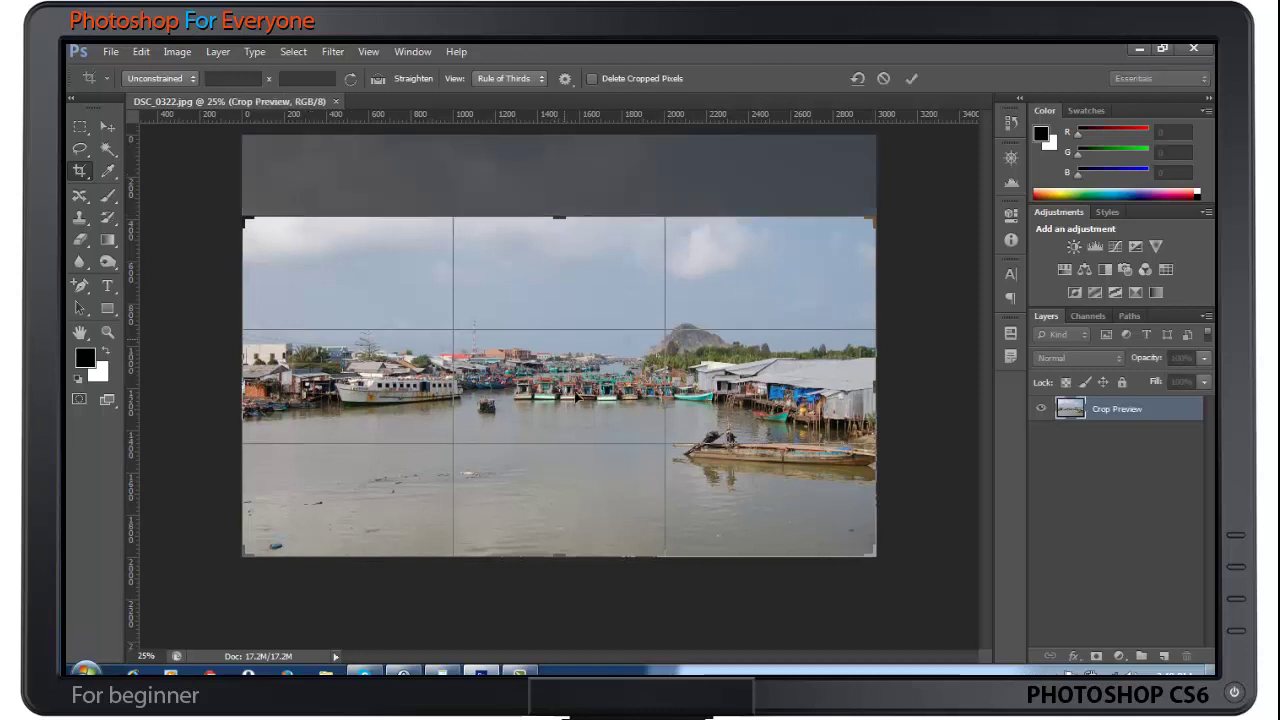
drag(571, 558, 578, 529)
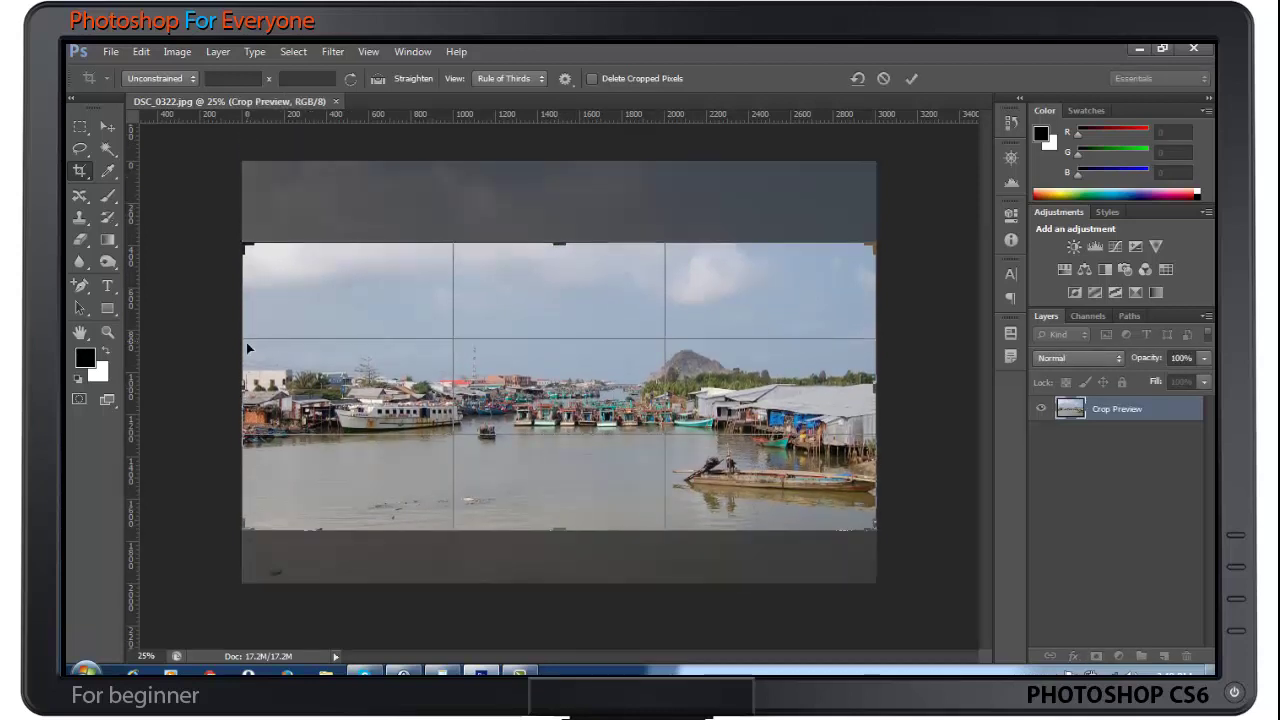
drag(243, 385, 288, 385)
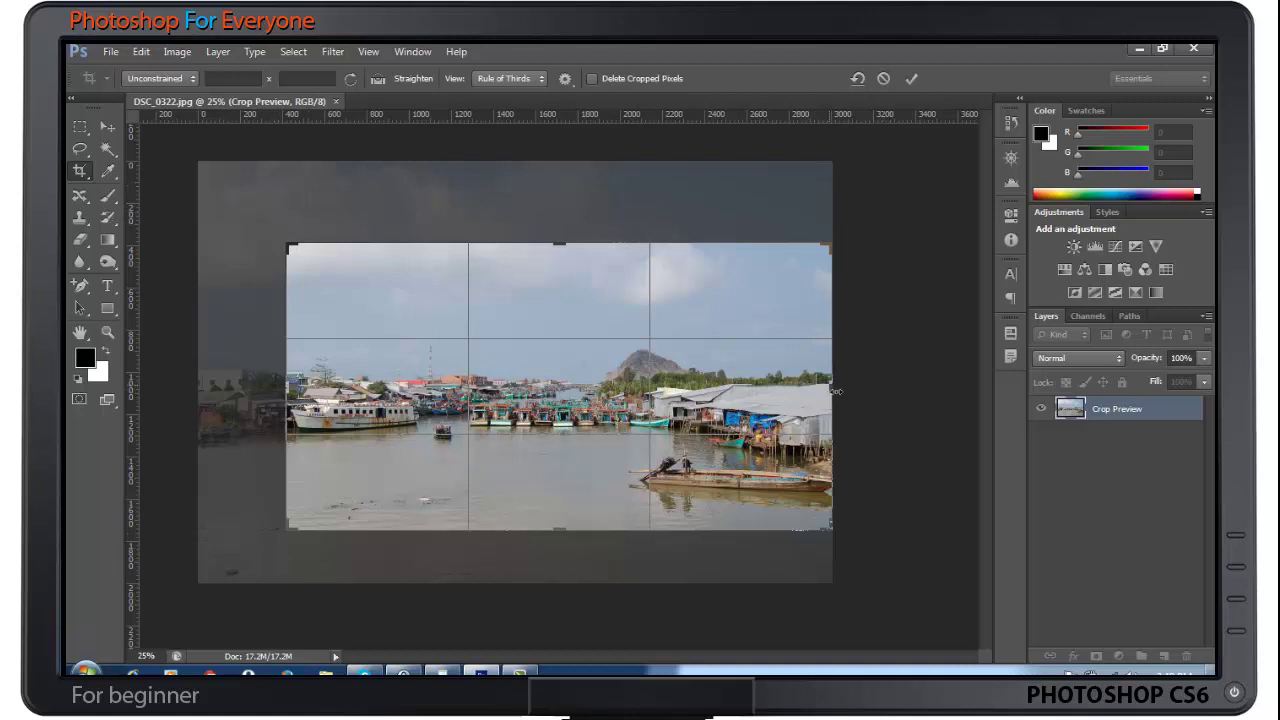
drag(835, 391, 829, 391)
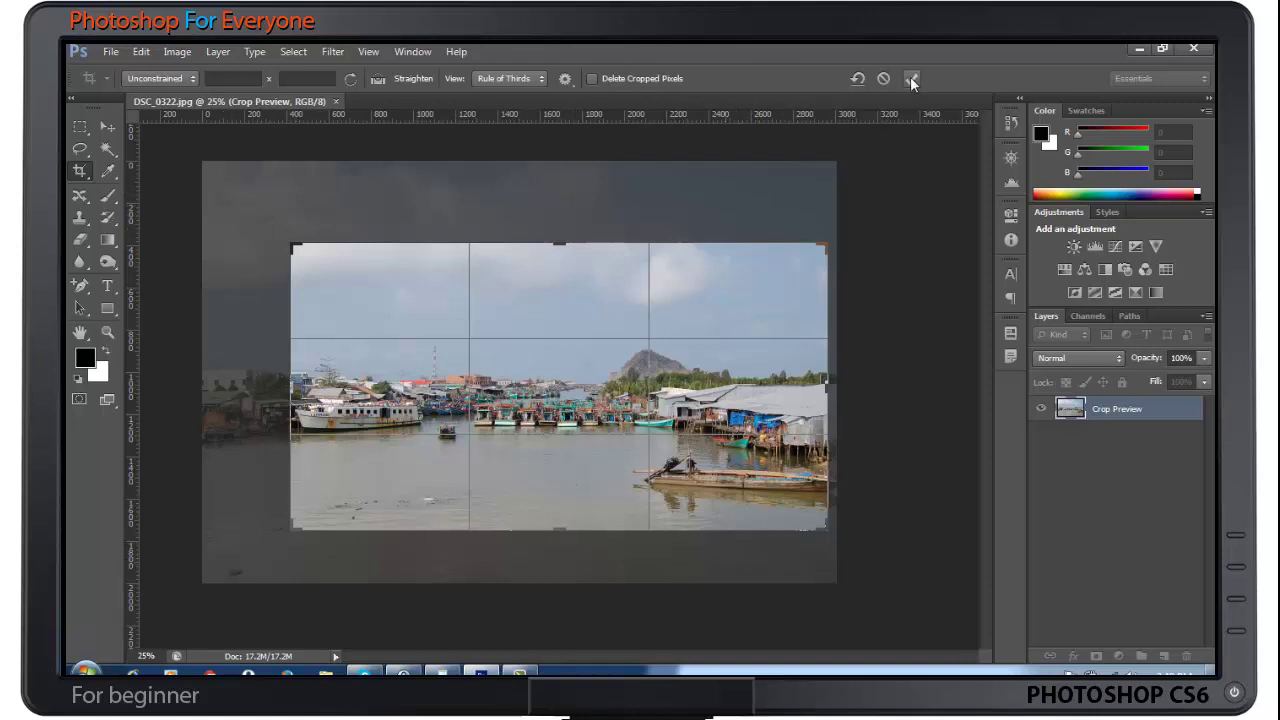
key(Return)
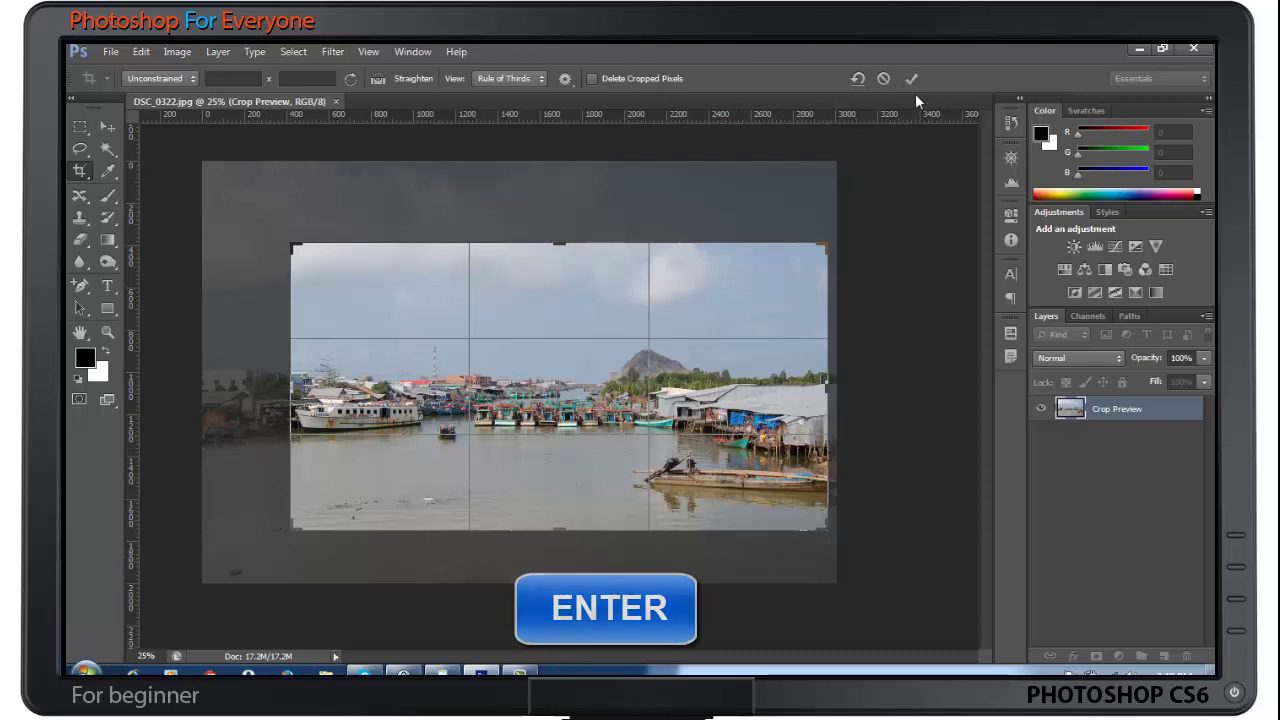
click(912, 80)
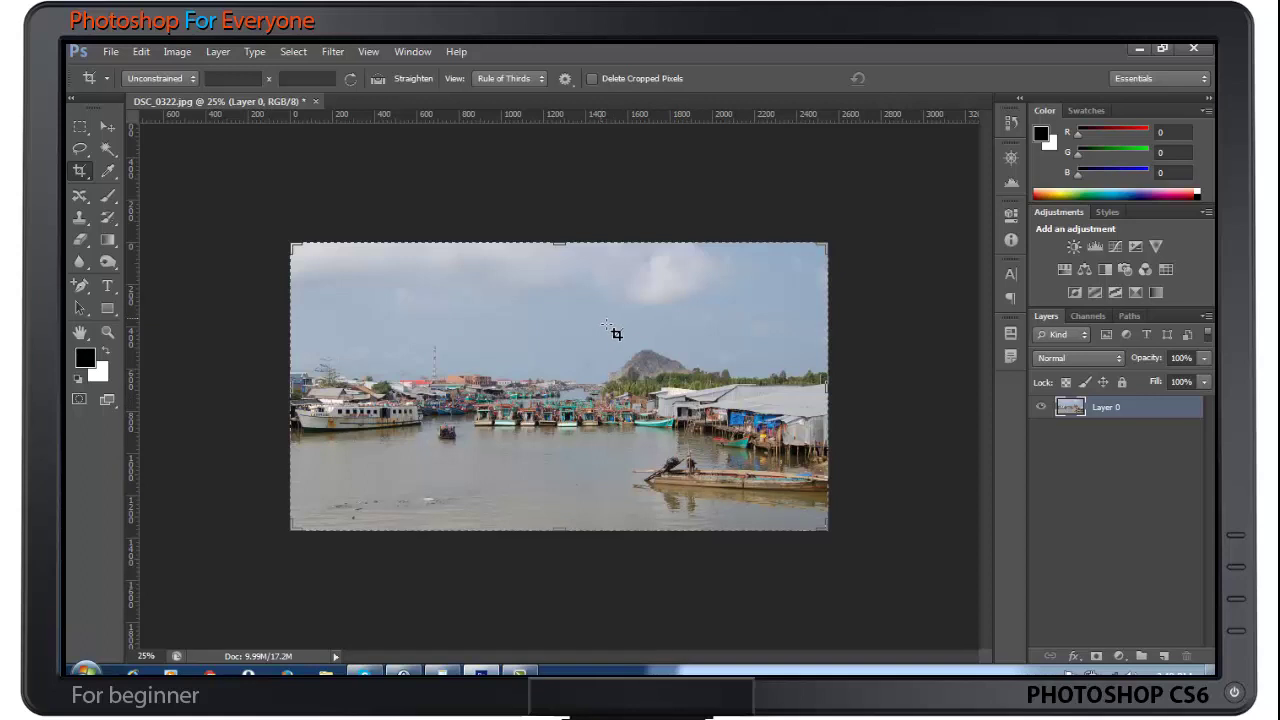
- Undo the crop to restore the full 17.2M photo, then draw and cancel a test crop
key(ctrl)
key(F12)
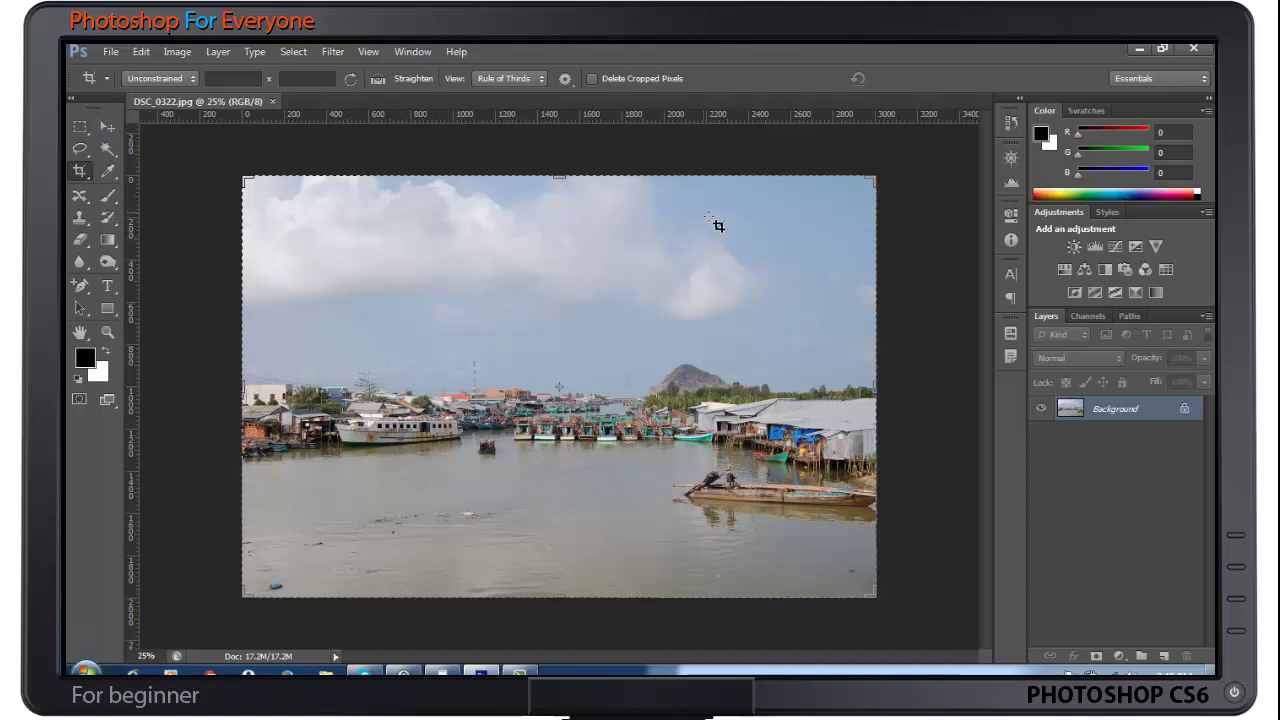
mouse_move(395, 227)
mouse_down()
mouse_move(650, 505)
mouse_move(768, 415)
mouse_move(705, 440)
mouse_move(700, 514)
mouse_move(735, 520)
mouse_up()
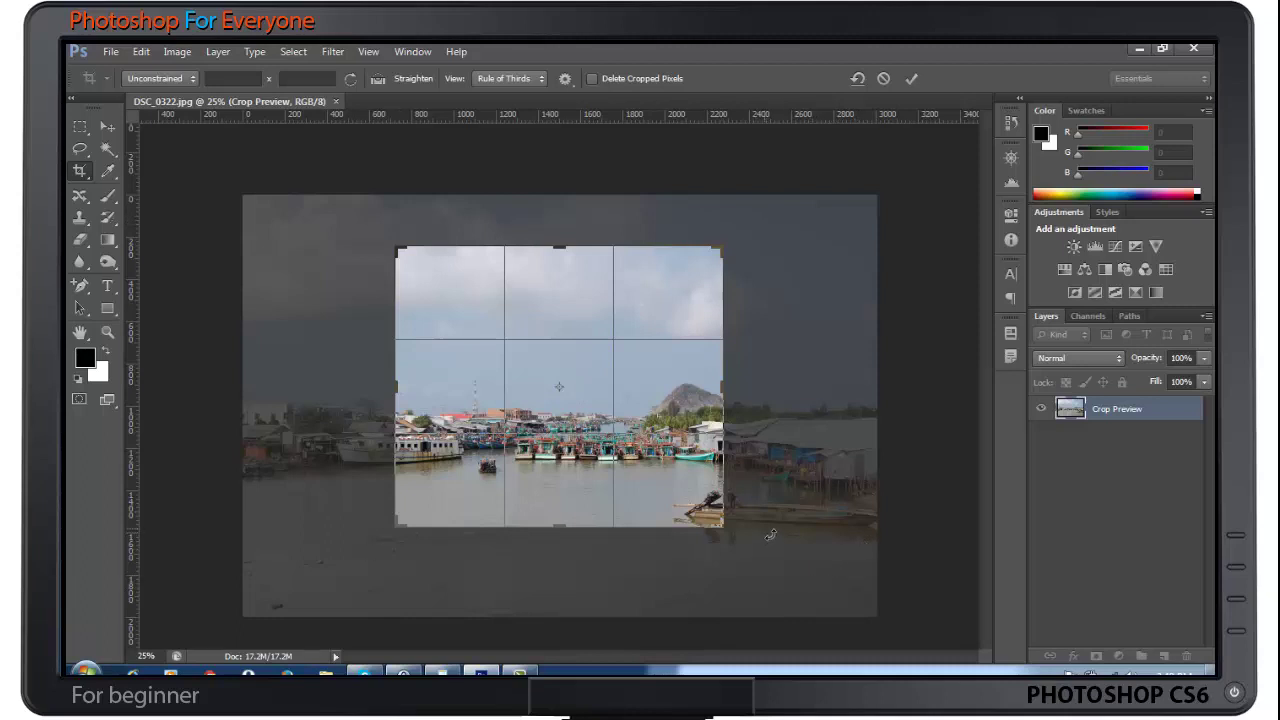
key(Escape)
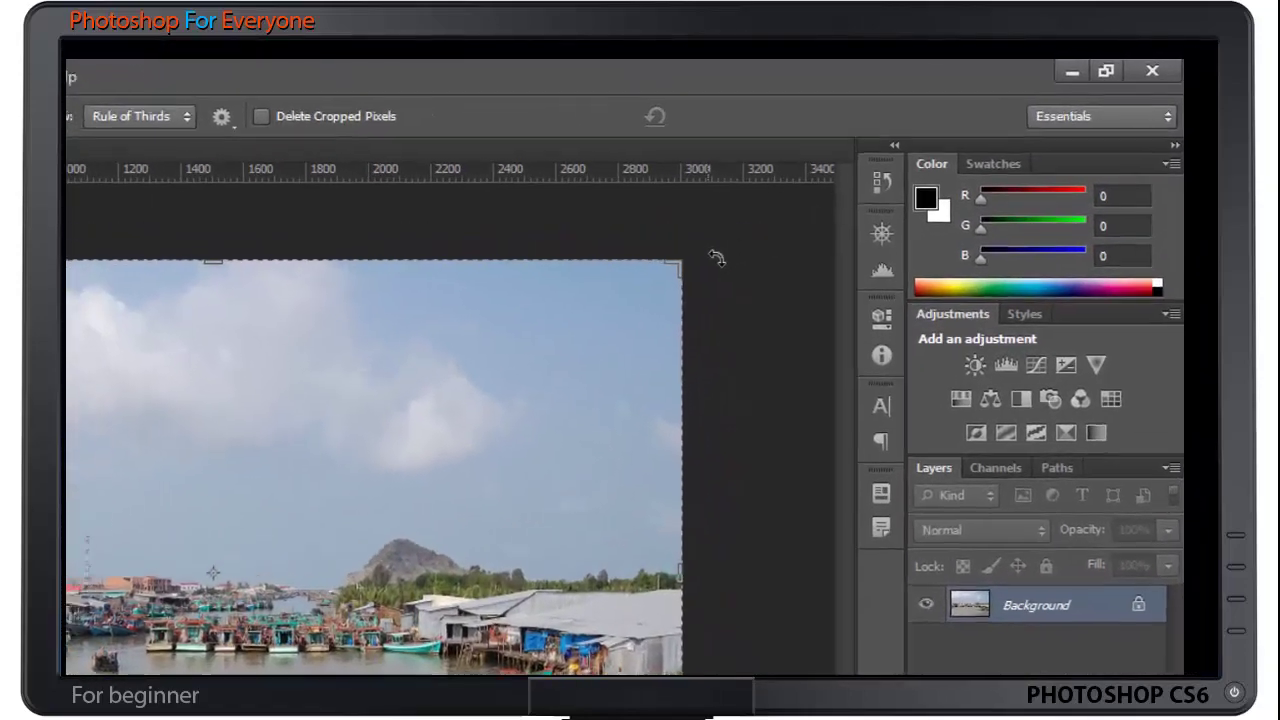
drag(703, 263, 801, 334)
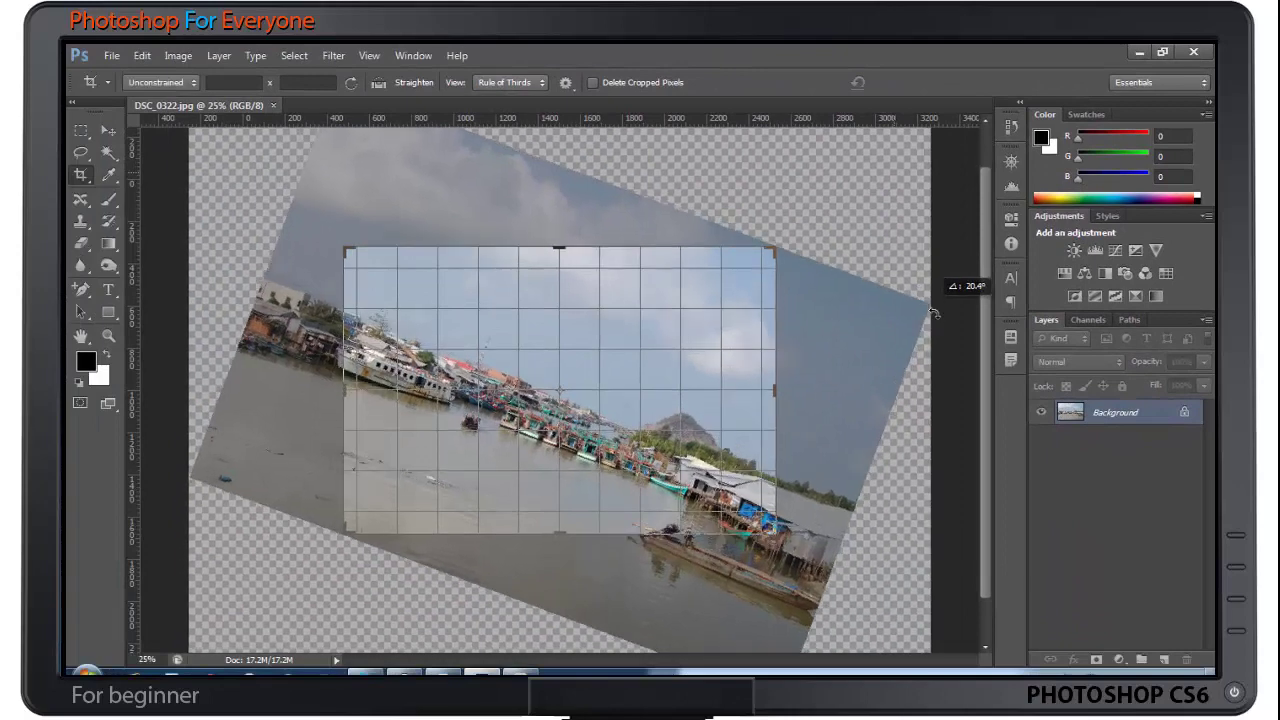
drag(801, 334, 545, 270)
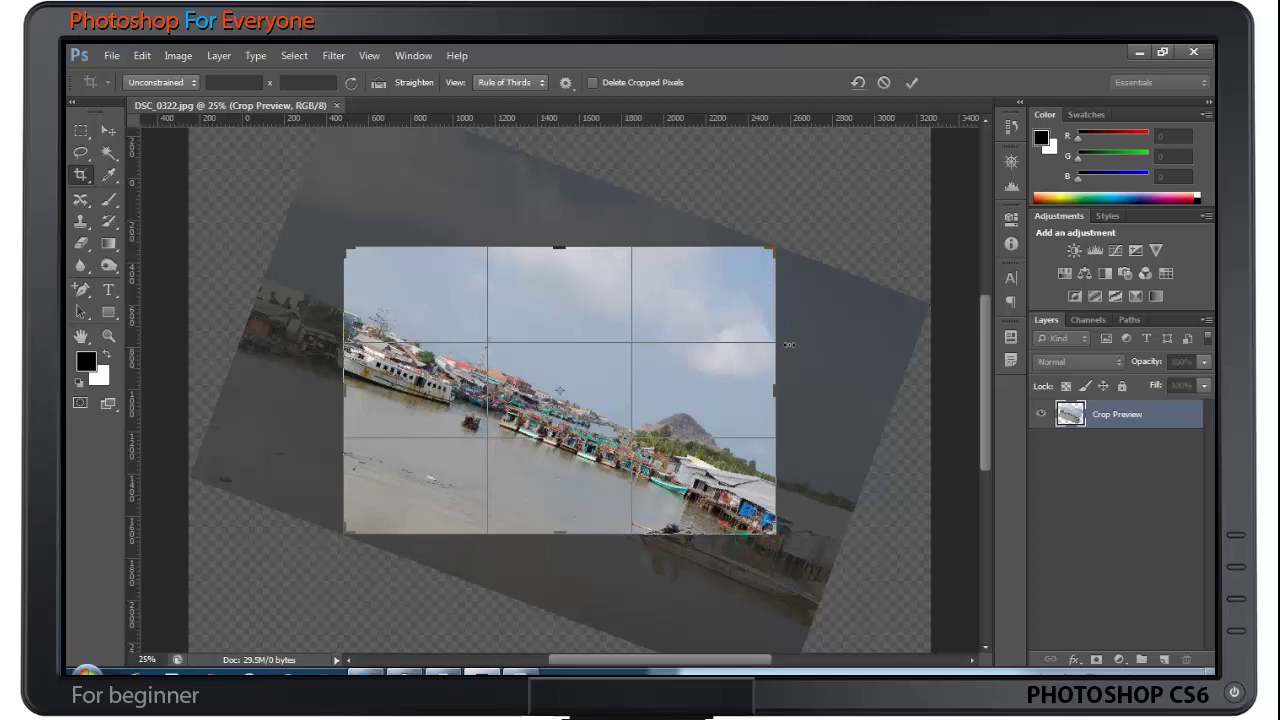
click(858, 83)
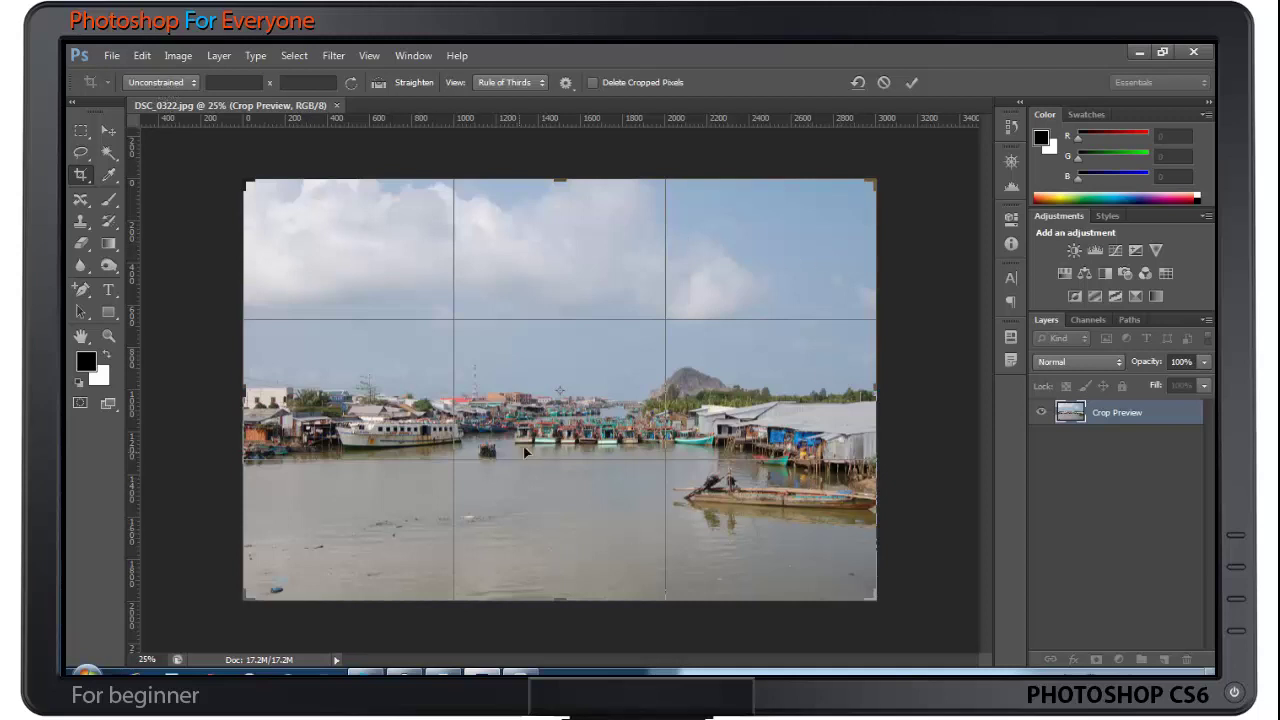
- Crop at a 5 x 7 ratio framing the boats, houses and hill, then commit
click(172, 84)
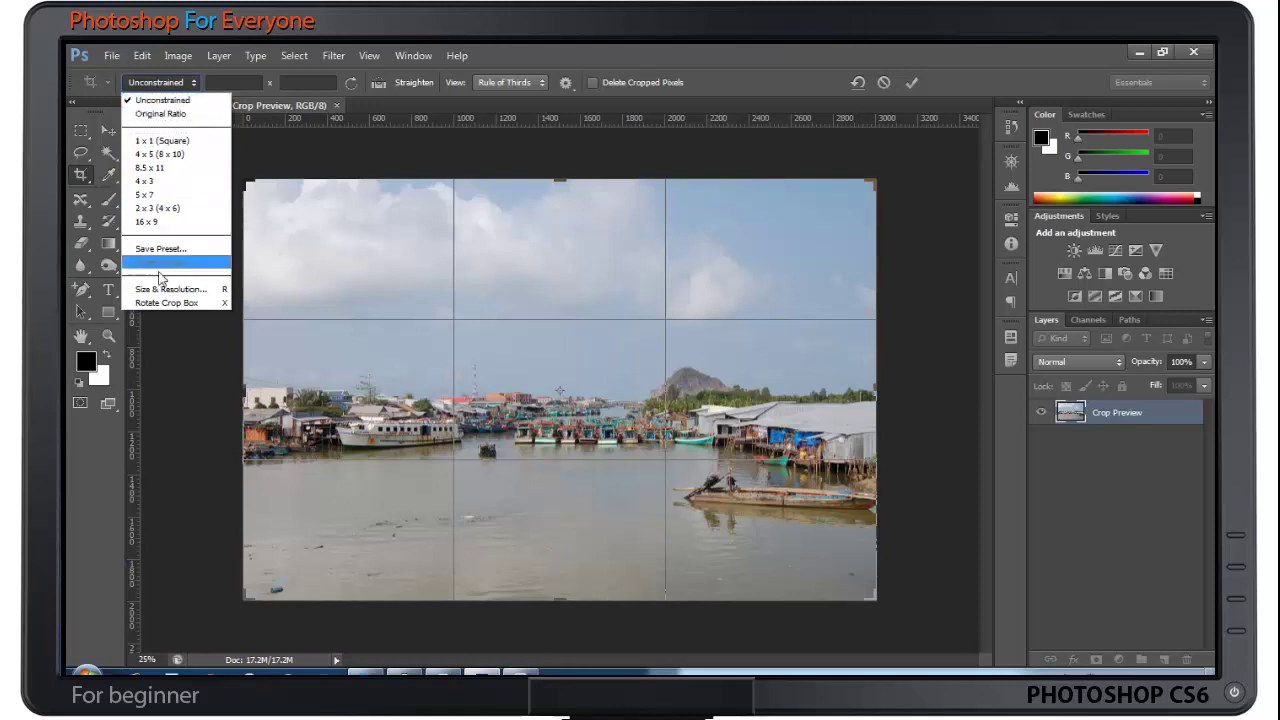
click(159, 195)
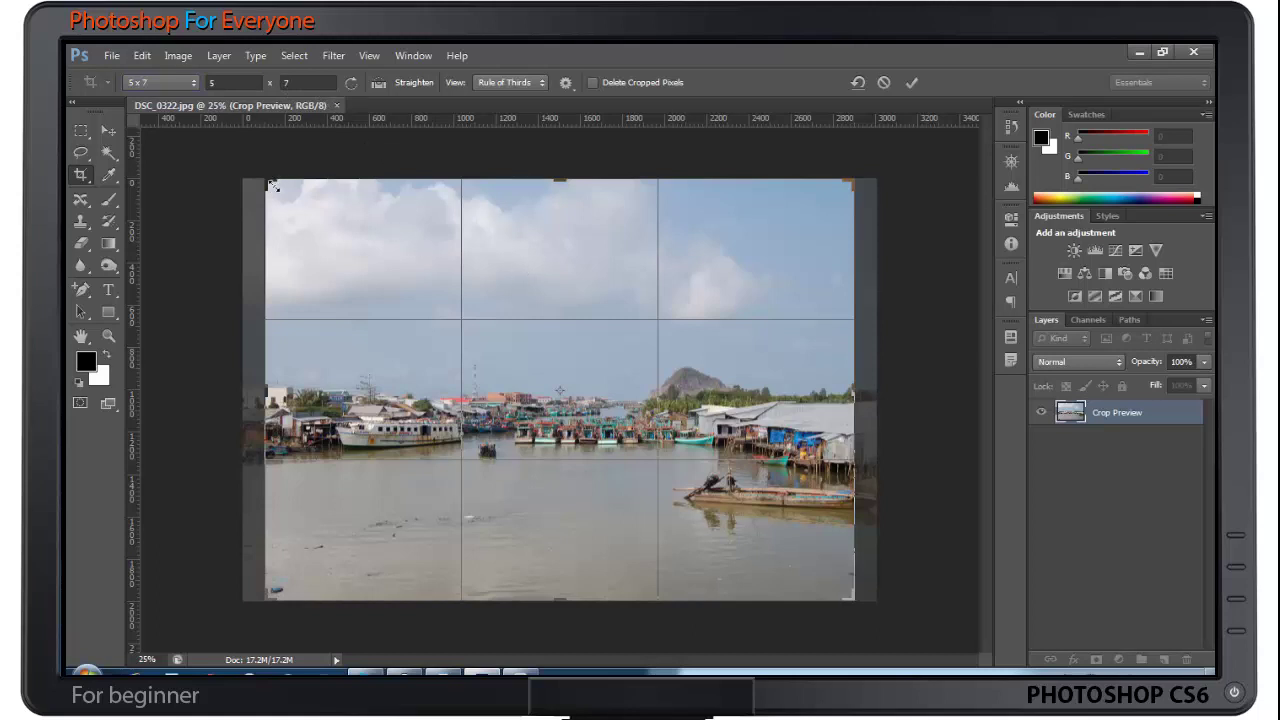
drag(272, 186, 358, 246)
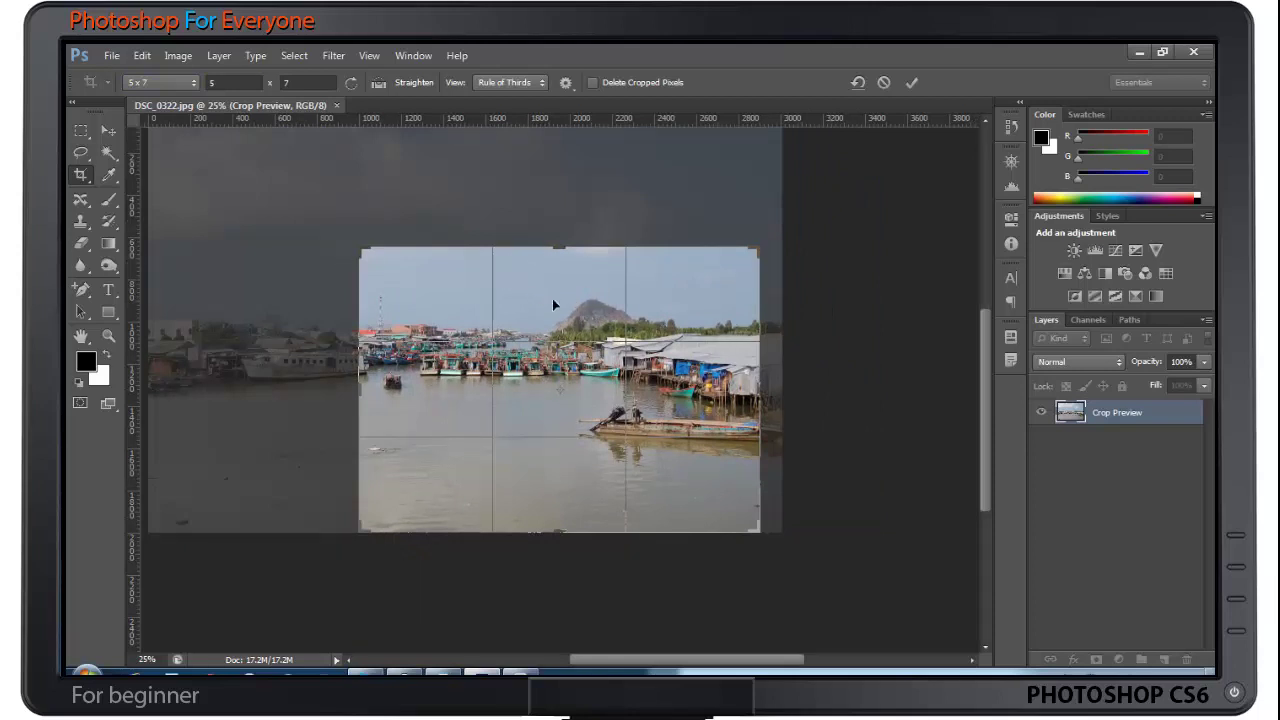
mouse_move(553, 302)
mouse_down()
mouse_move(630, 345)
mouse_move(596, 350)
mouse_move(596, 302)
mouse_move(513, 307)
mouse_move(607, 312)
mouse_move(549, 297)
mouse_move(531, 314)
mouse_up()
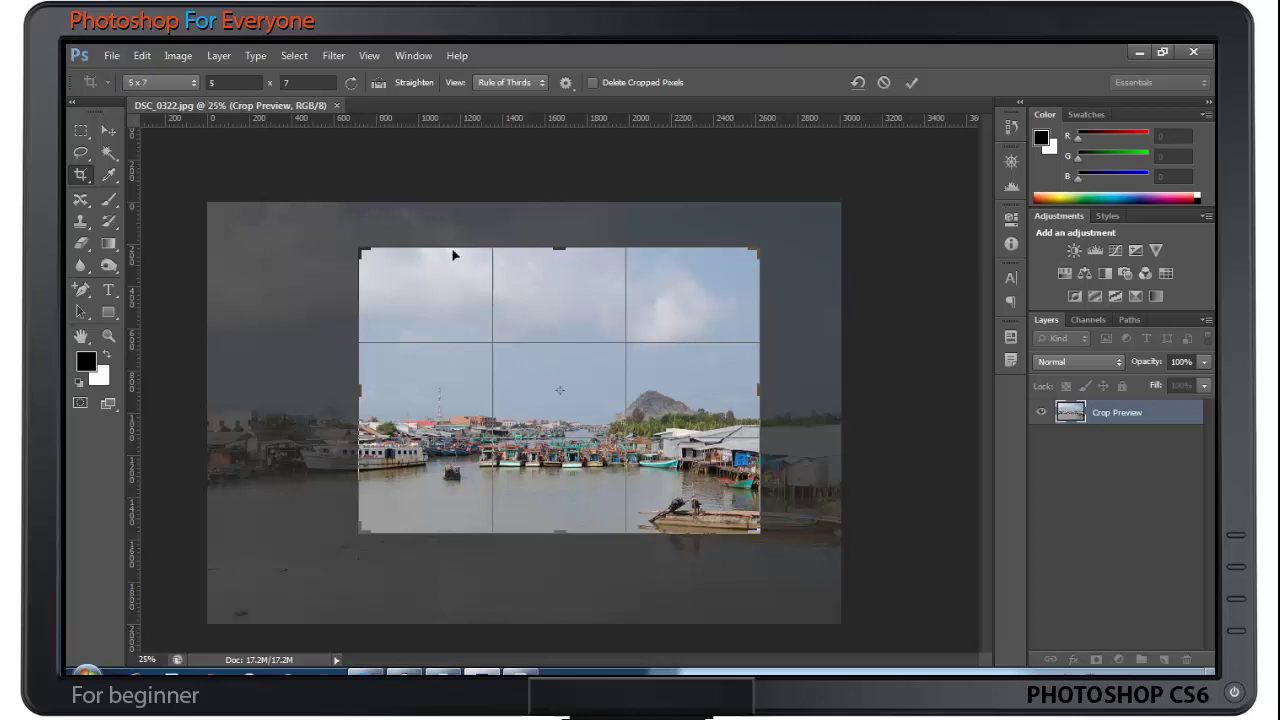
drag(569, 312, 575, 306)
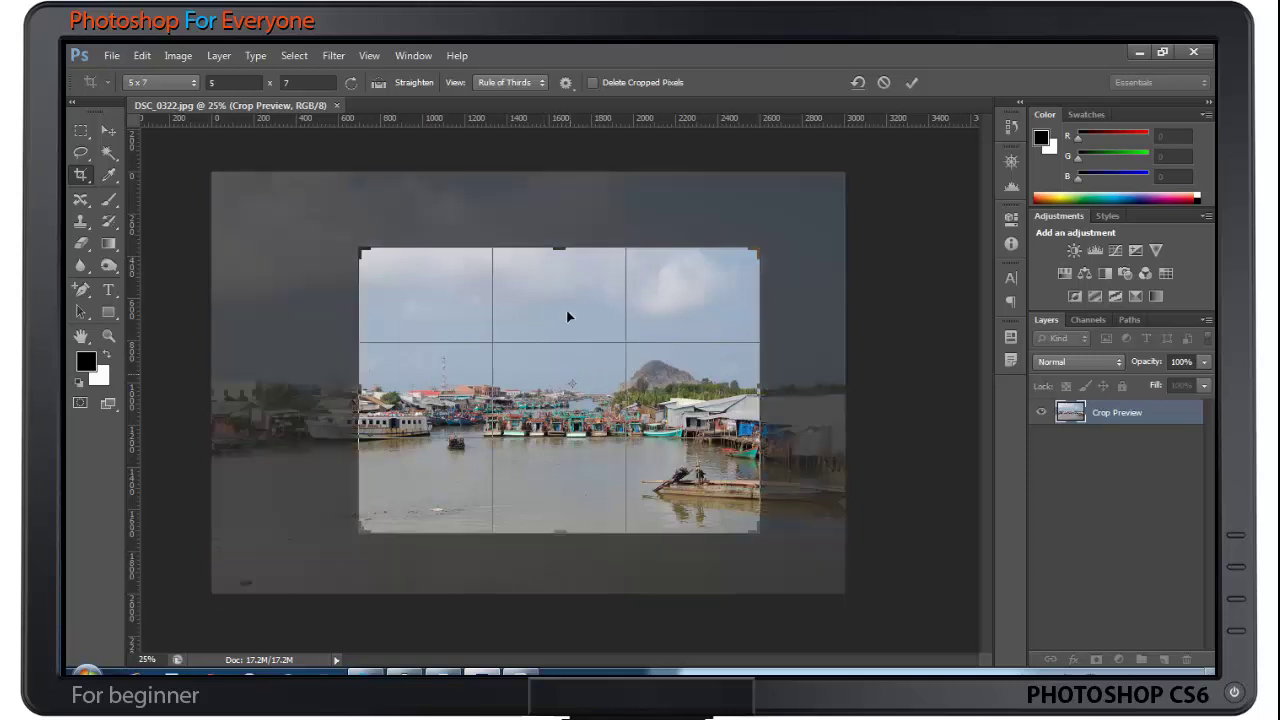
click(912, 83)
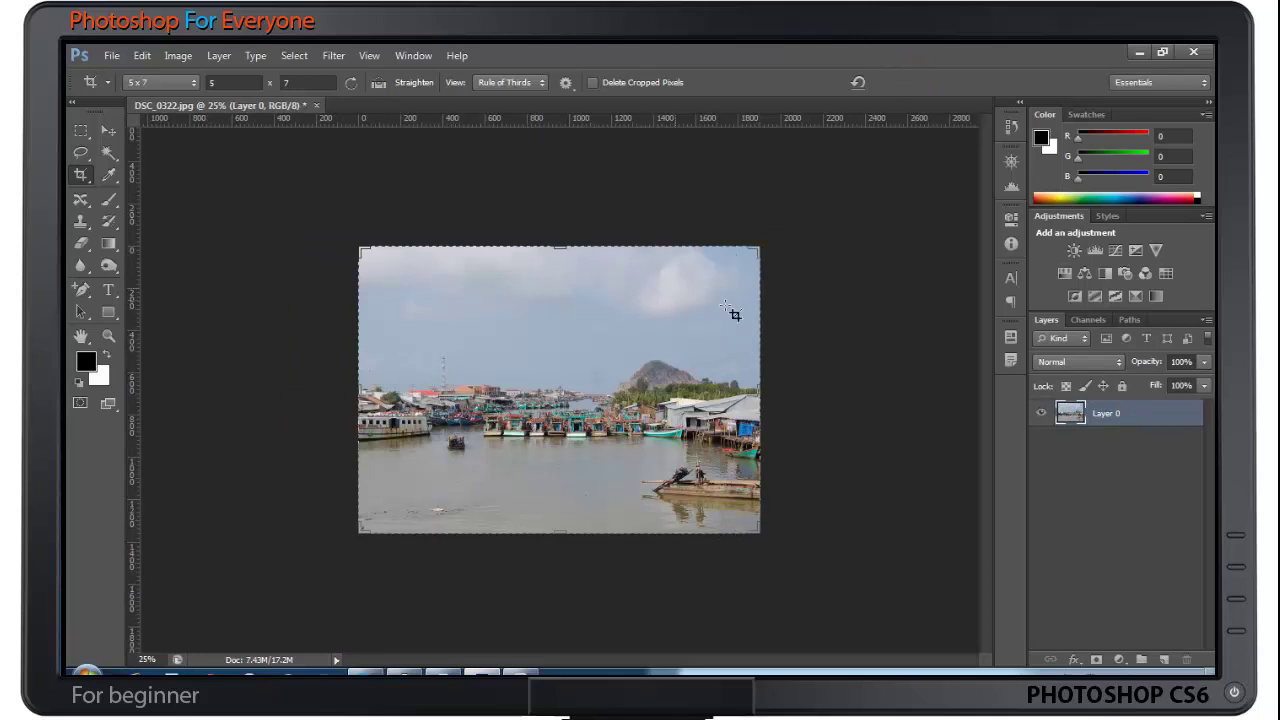
click(110, 130)
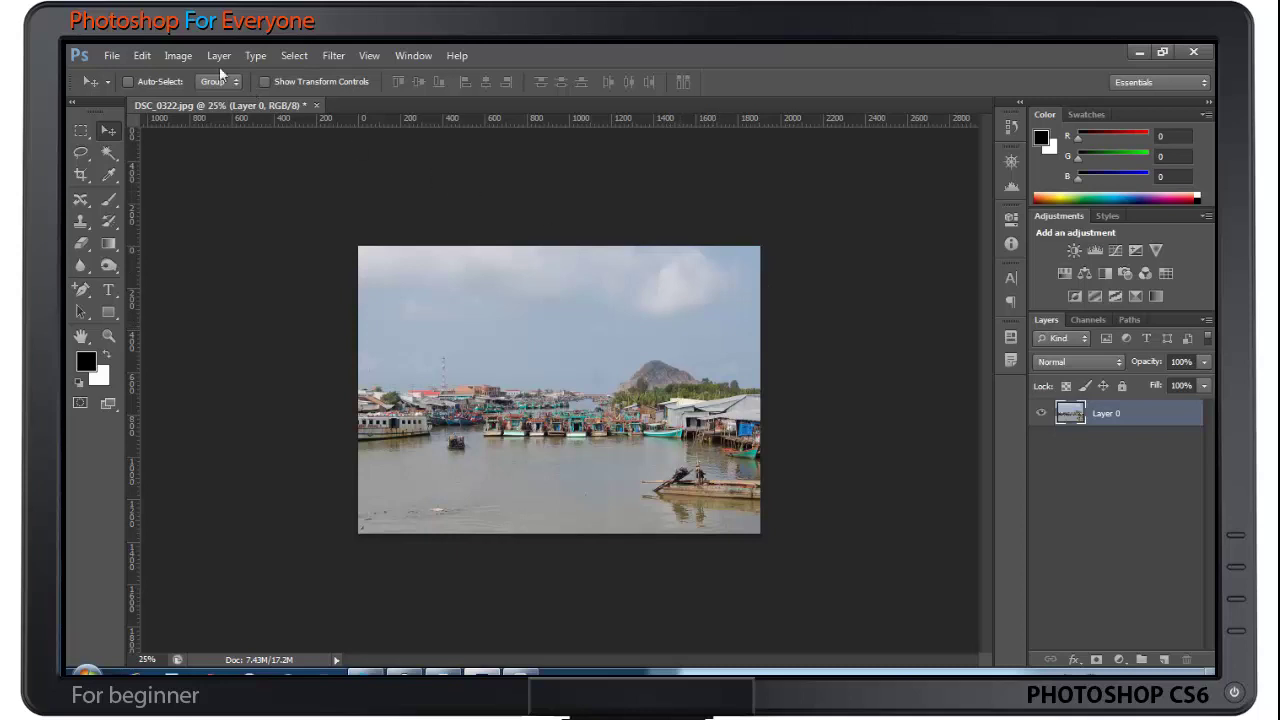
- Open Image Size showing 1906 × 1362 pixels and place Calculator beside the dialog
click(178, 55)
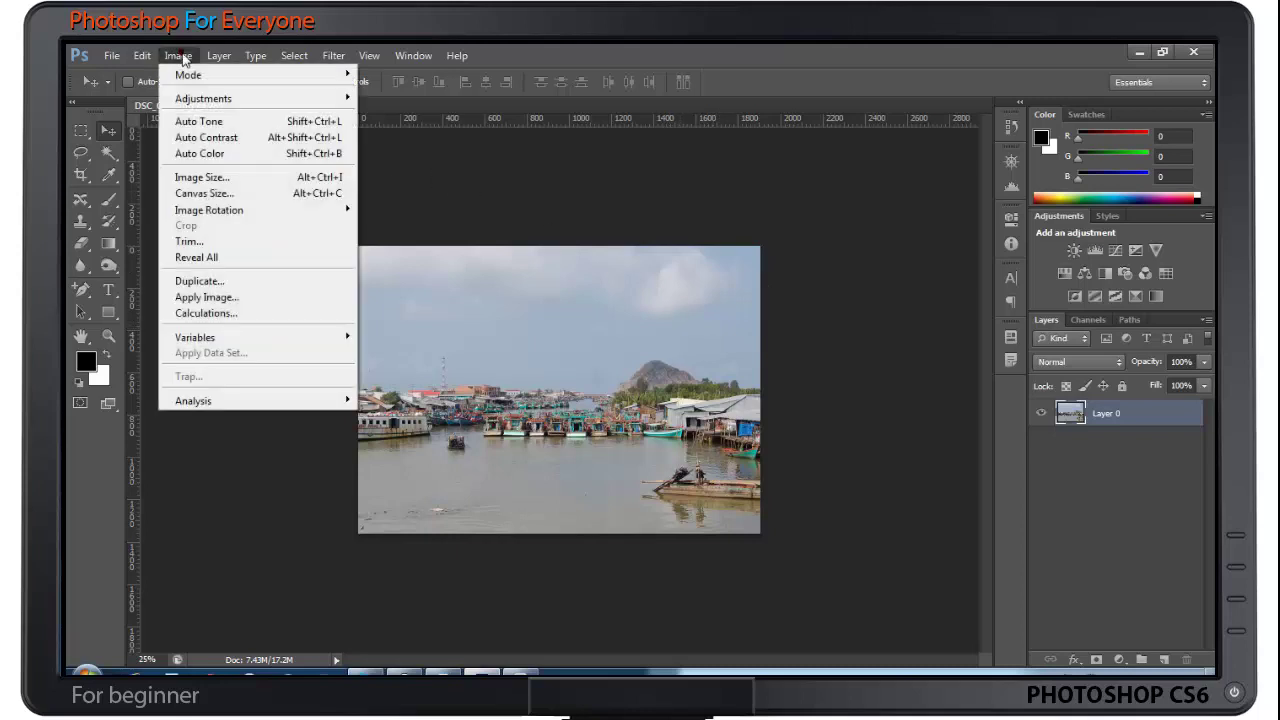
click(247, 180)
drag(747, 240, 793, 245)
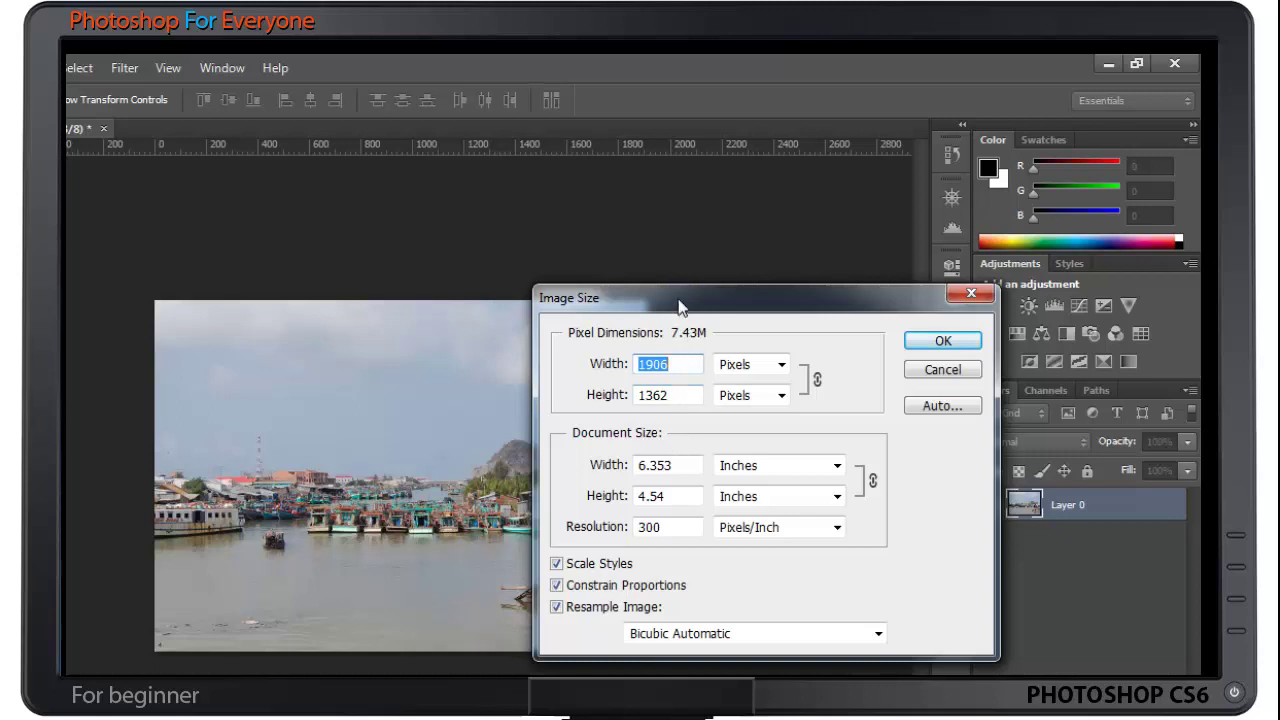
drag(680, 307, 755, 301)
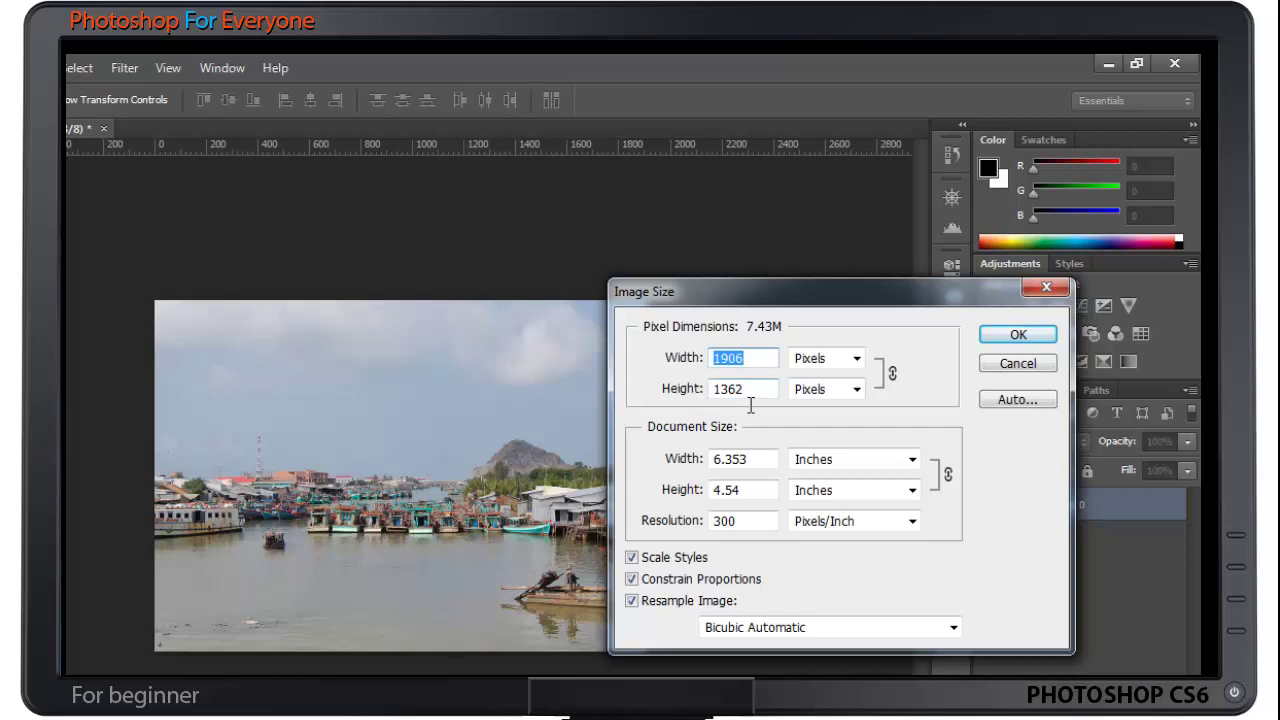
drag(795, 303, 675, 296)
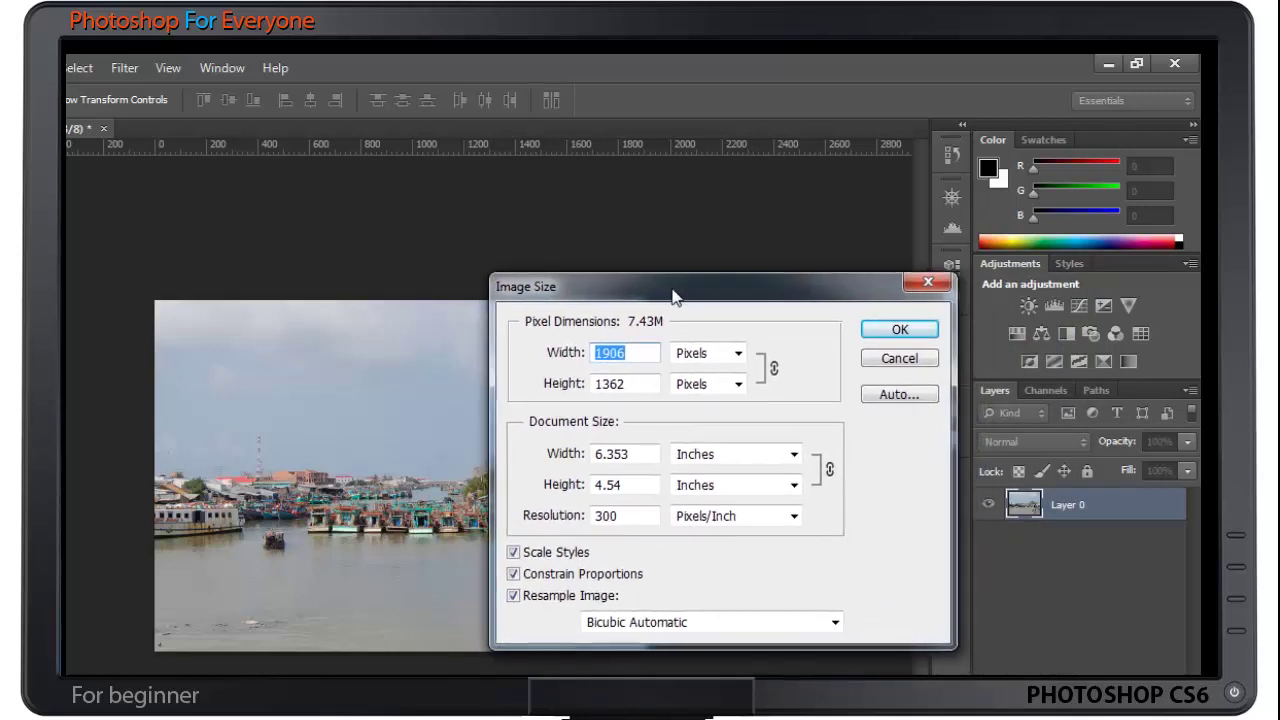
key(alt+Tab)
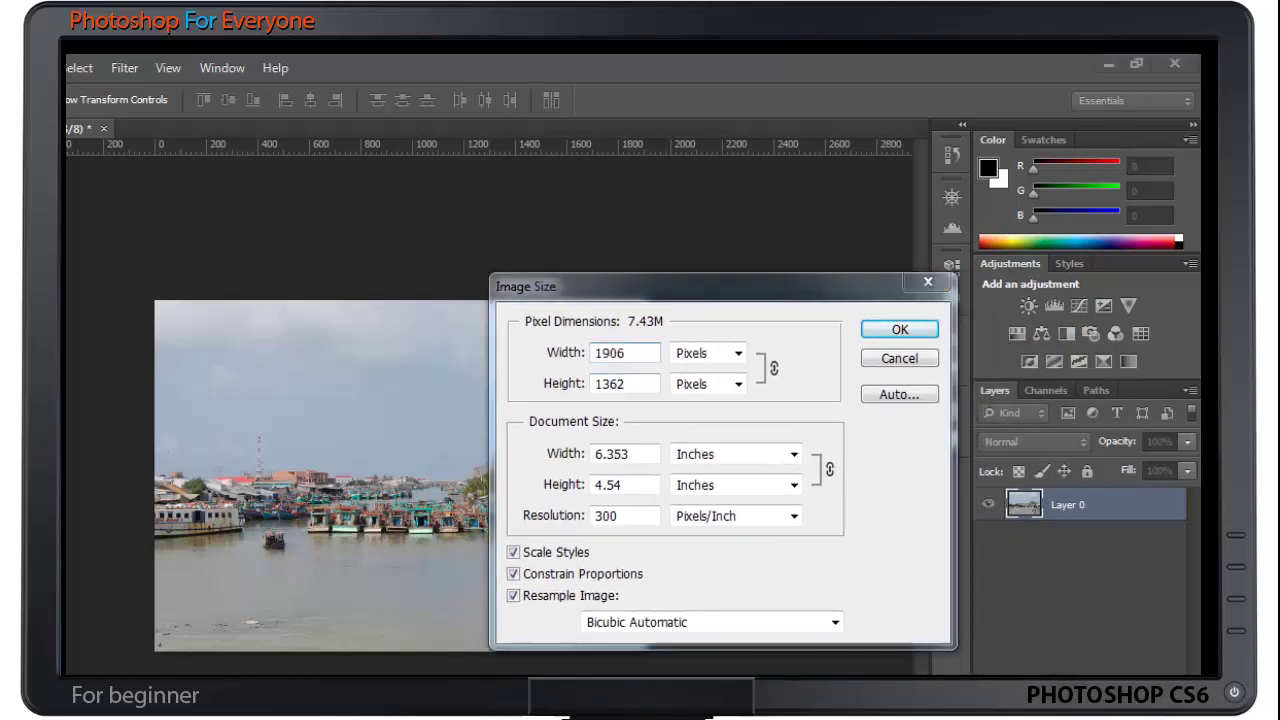
drag(240, 326, 257, 346)
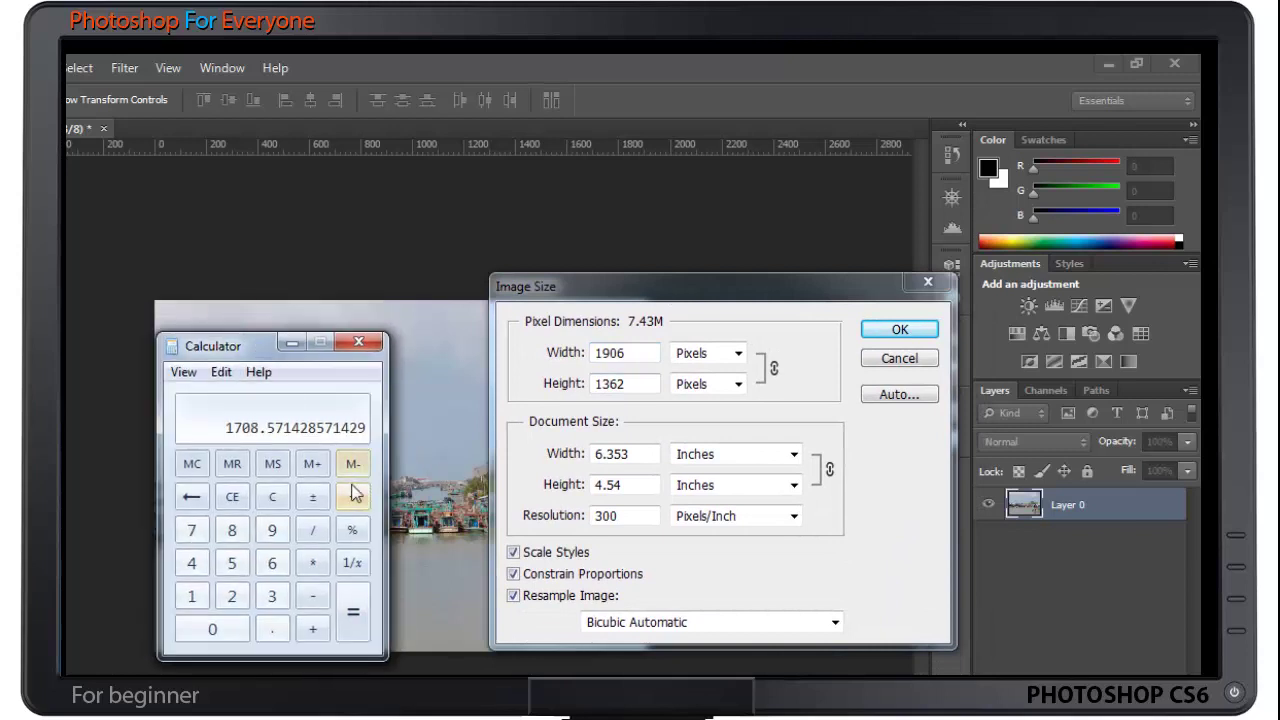
- Clear Calculator and compute 1906 ÷ 7
click(232, 496)
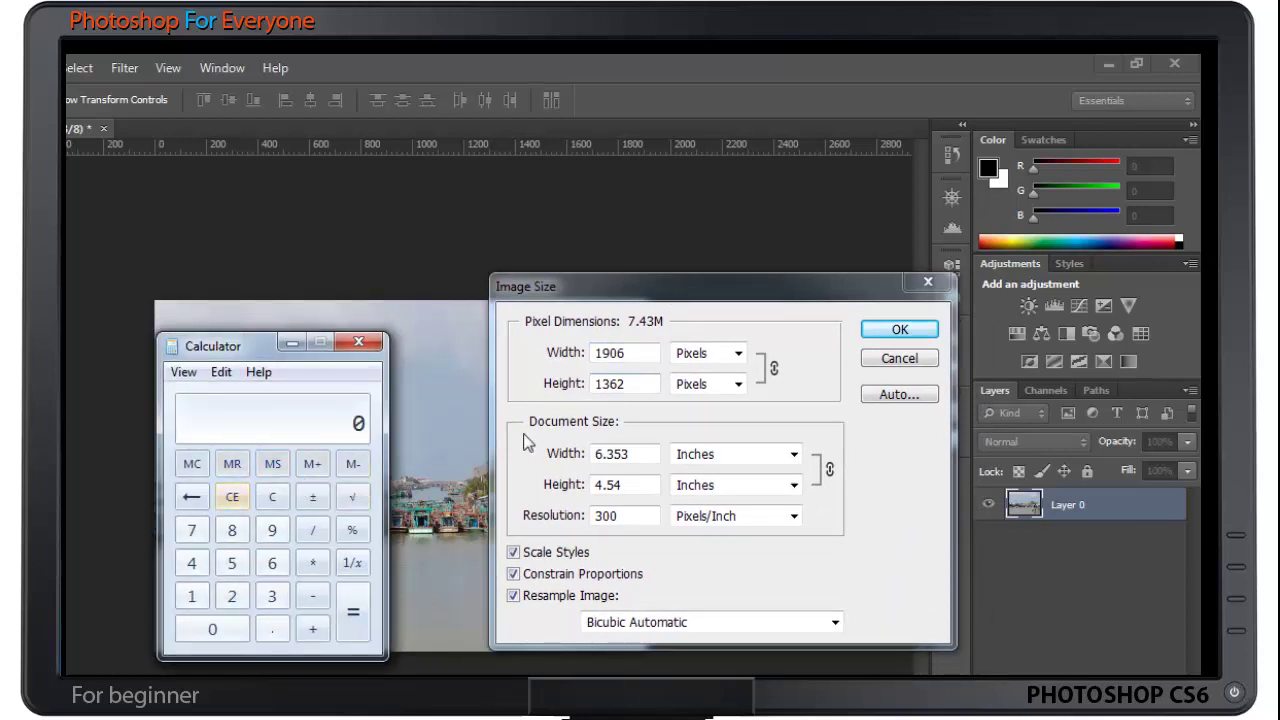
click(191, 596)
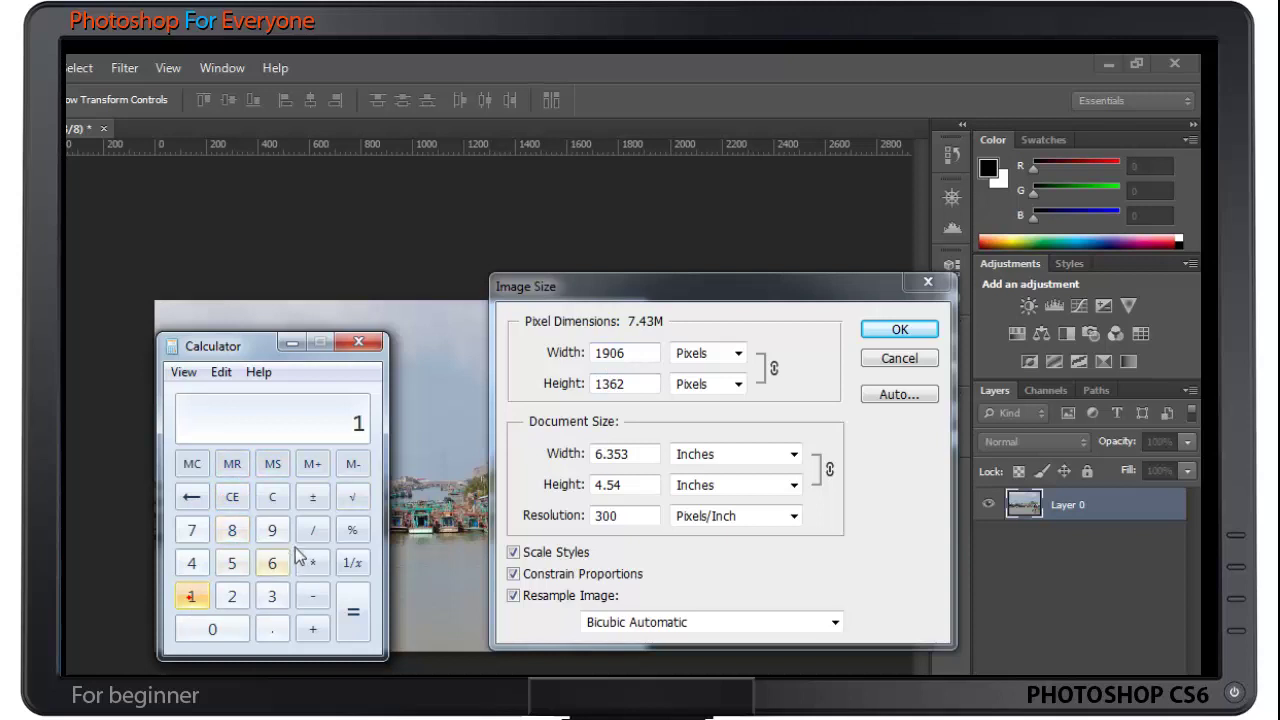
click(272, 530)
click(274, 564)
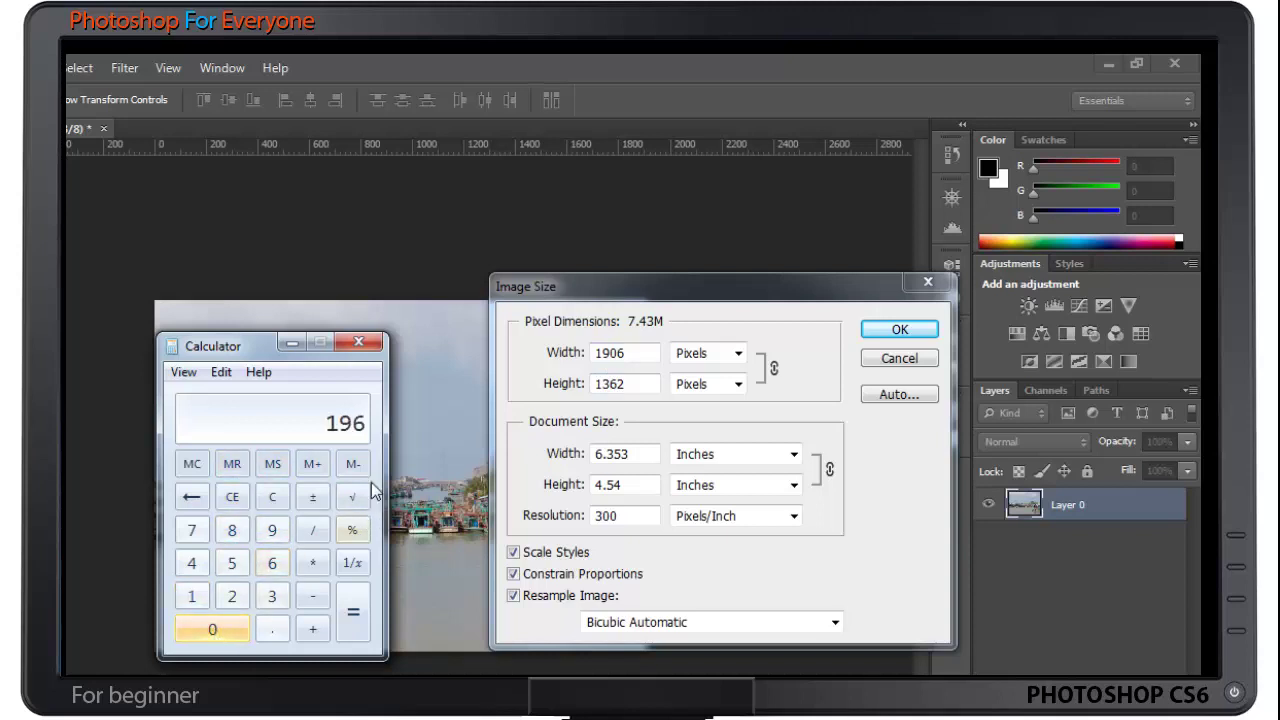
click(191, 496)
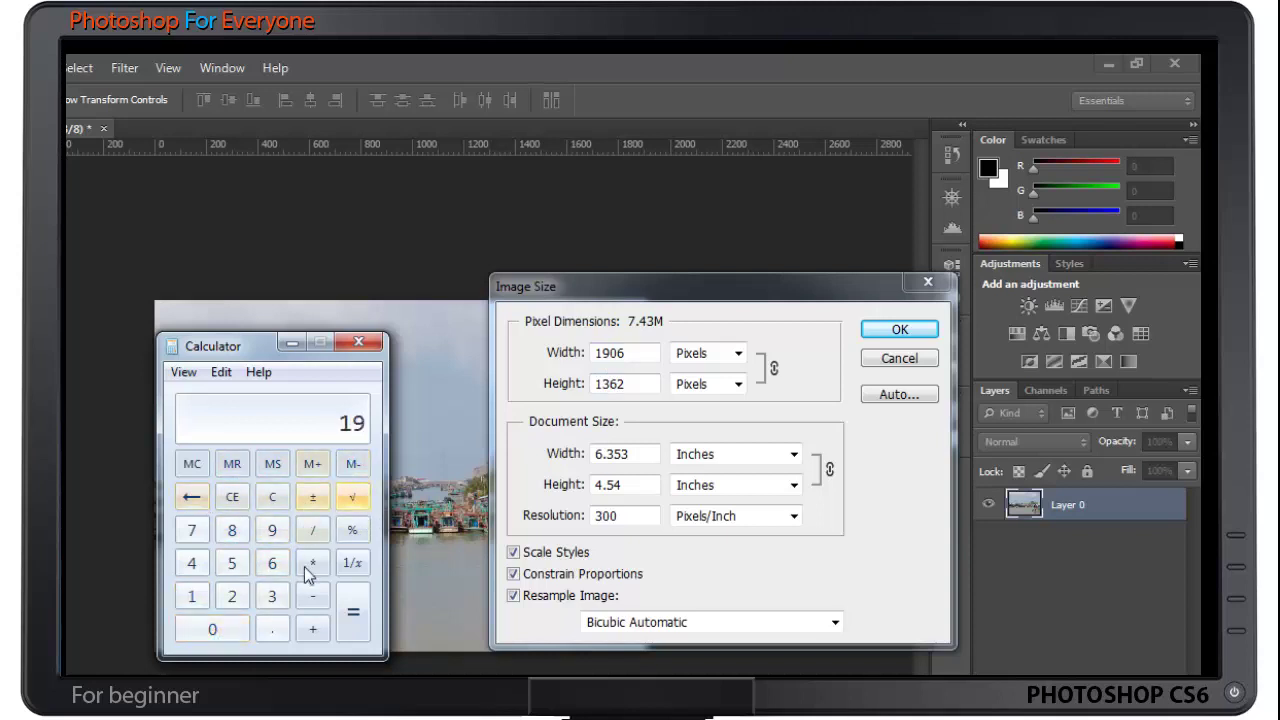
click(241, 622)
click(272, 563)
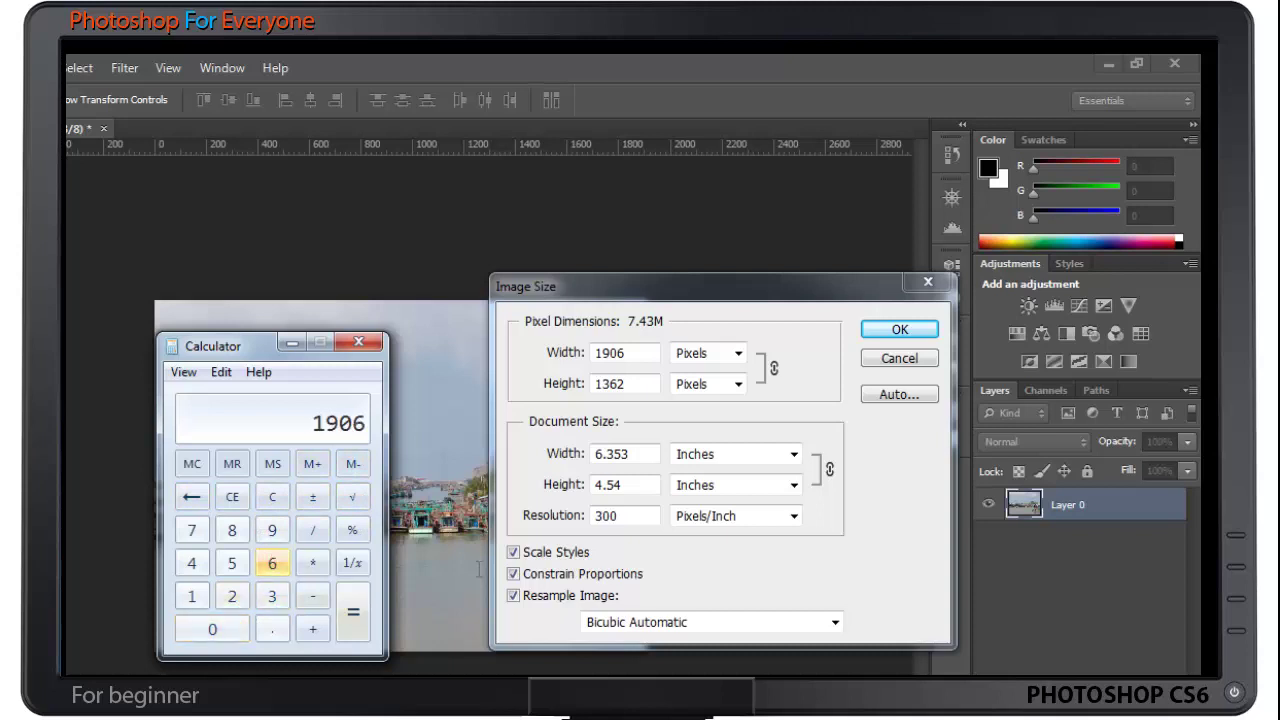
click(312, 529)
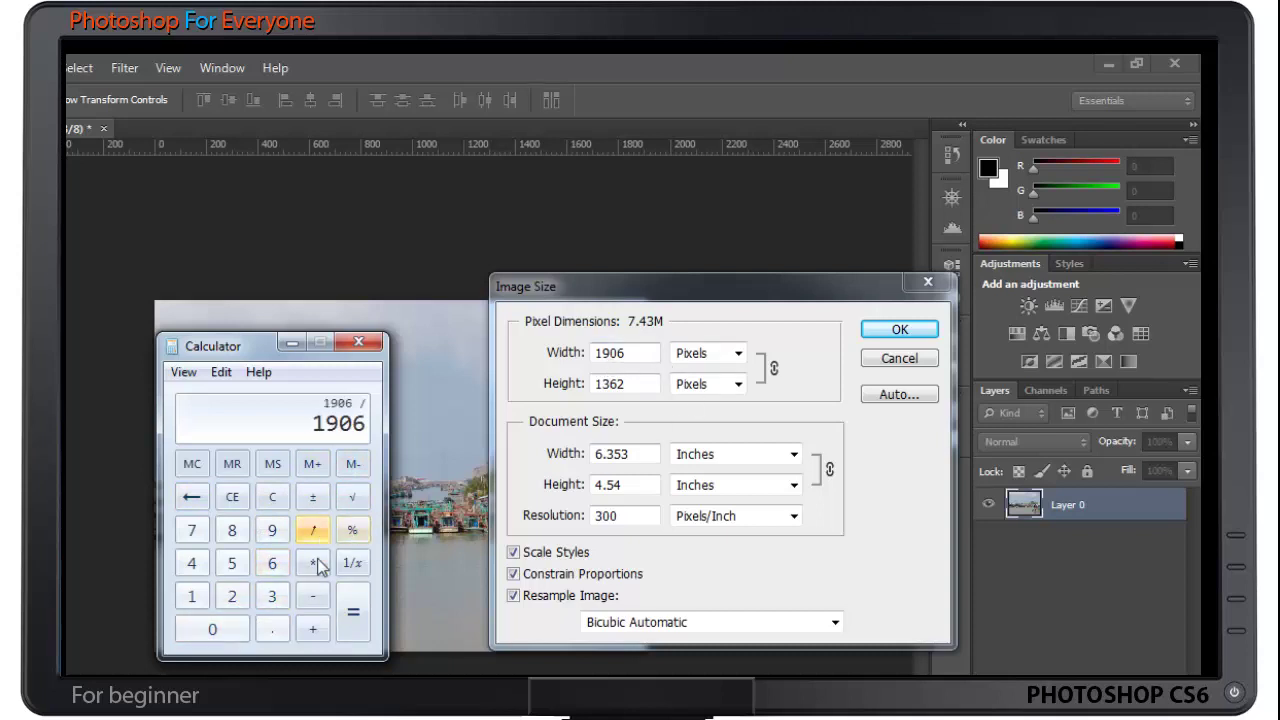
click(191, 529)
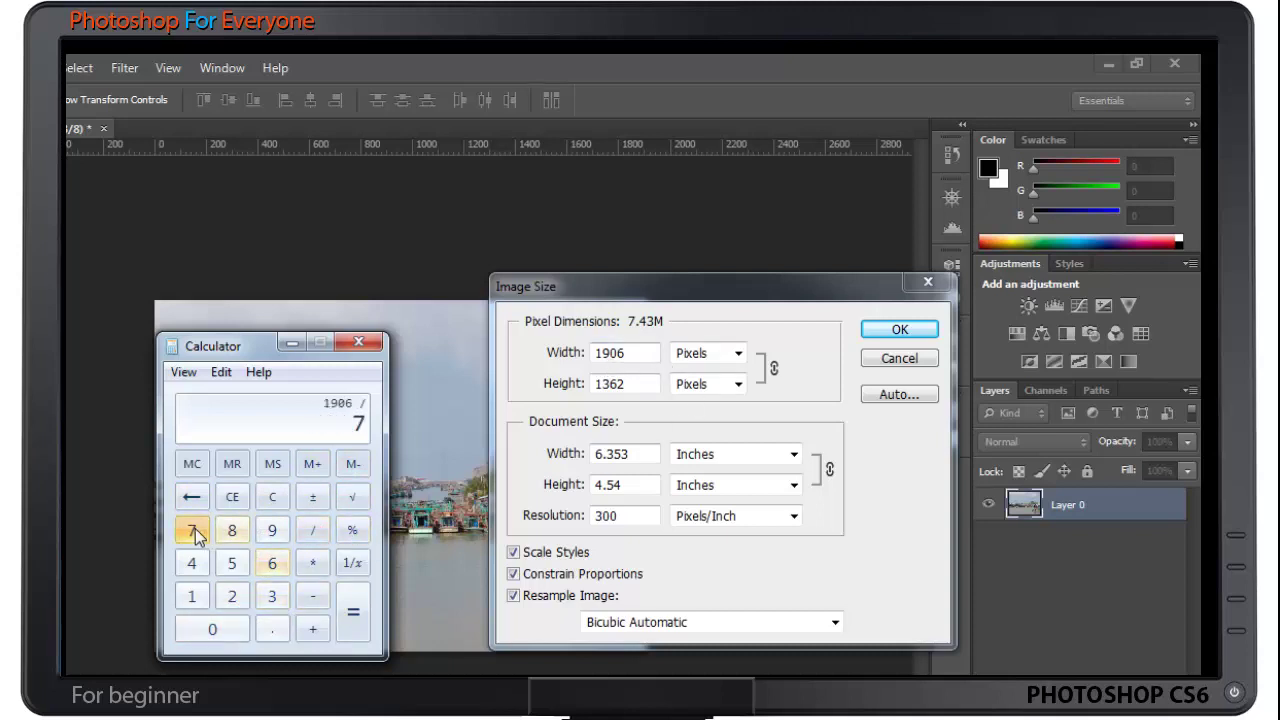
click(352, 616)
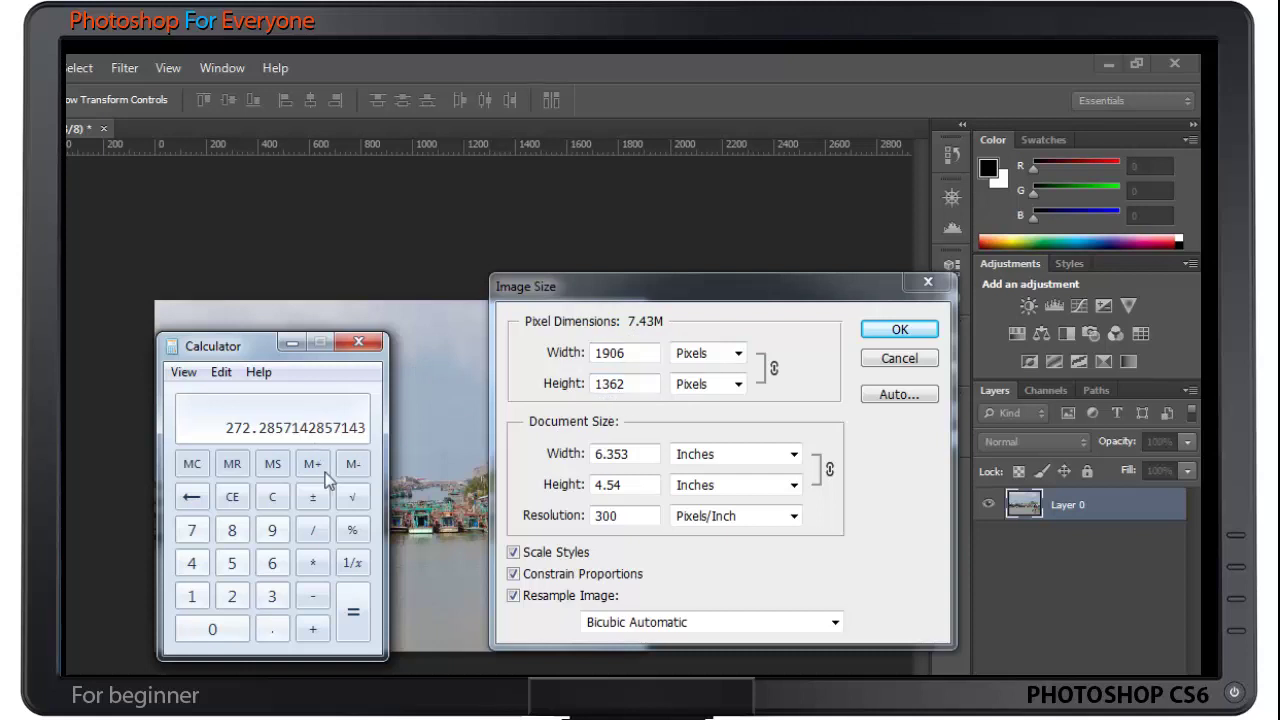
- Multiply the result by 5 to get 1361.428571428571, then close Calculator and cancel Image Size
click(312, 563)
click(232, 563)
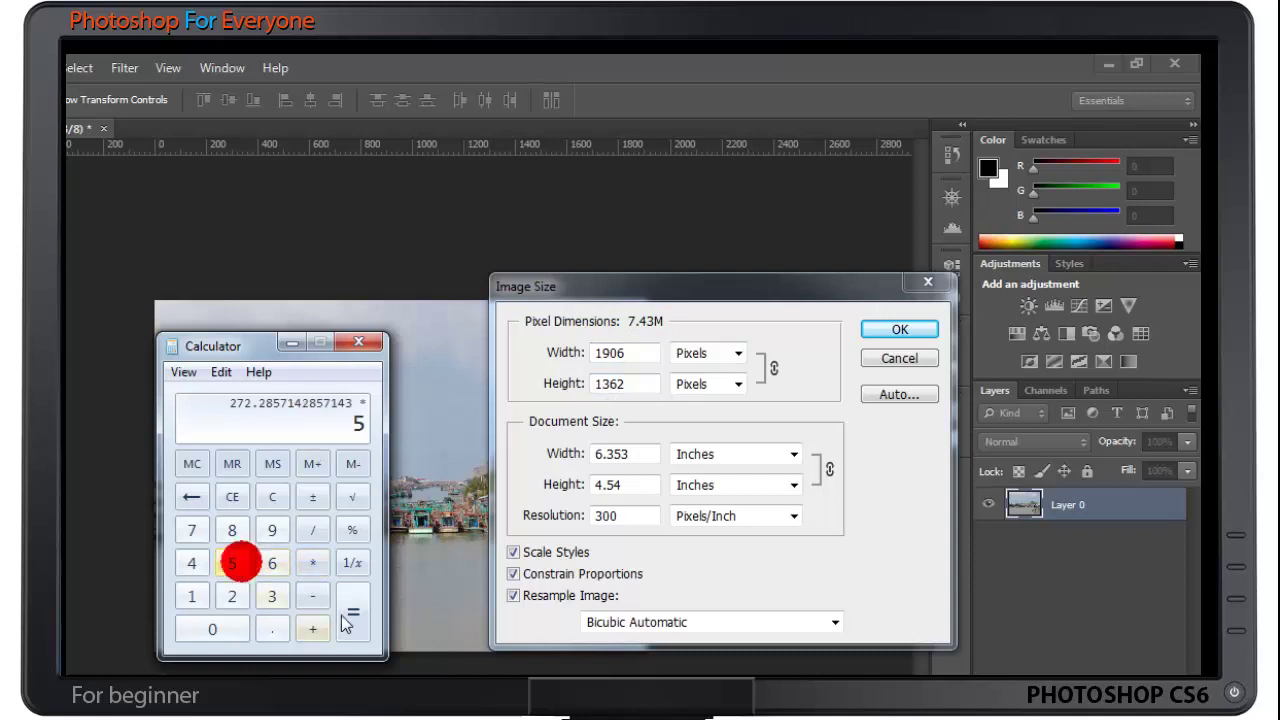
click(354, 614)
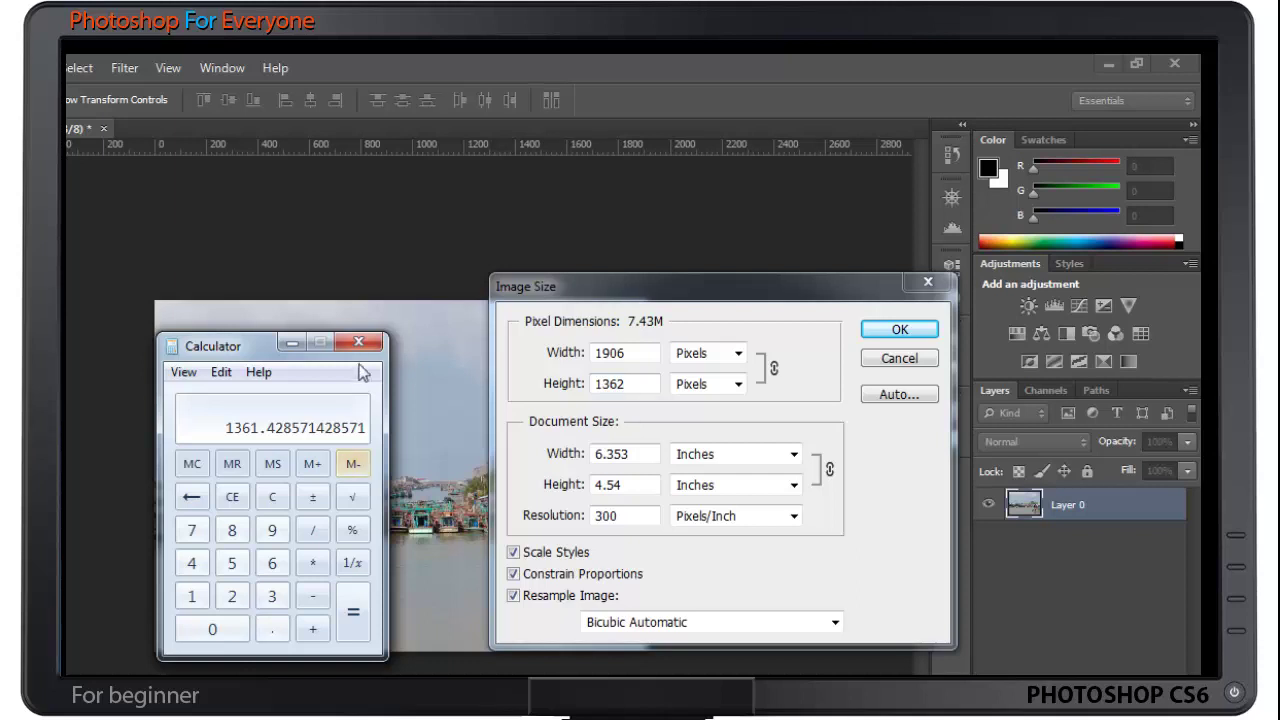
click(292, 343)
click(897, 359)
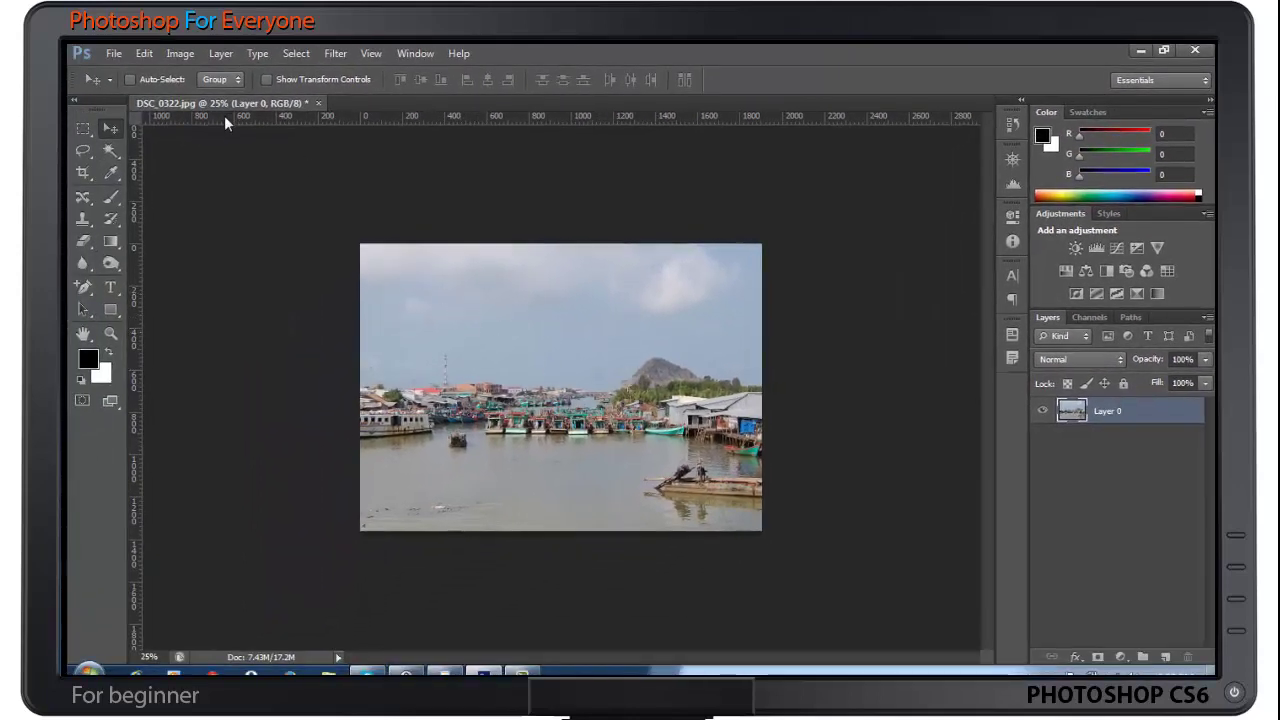
- Select the Crop tool and open its aspect ratio list to choose Unconstrained
click(83, 172)
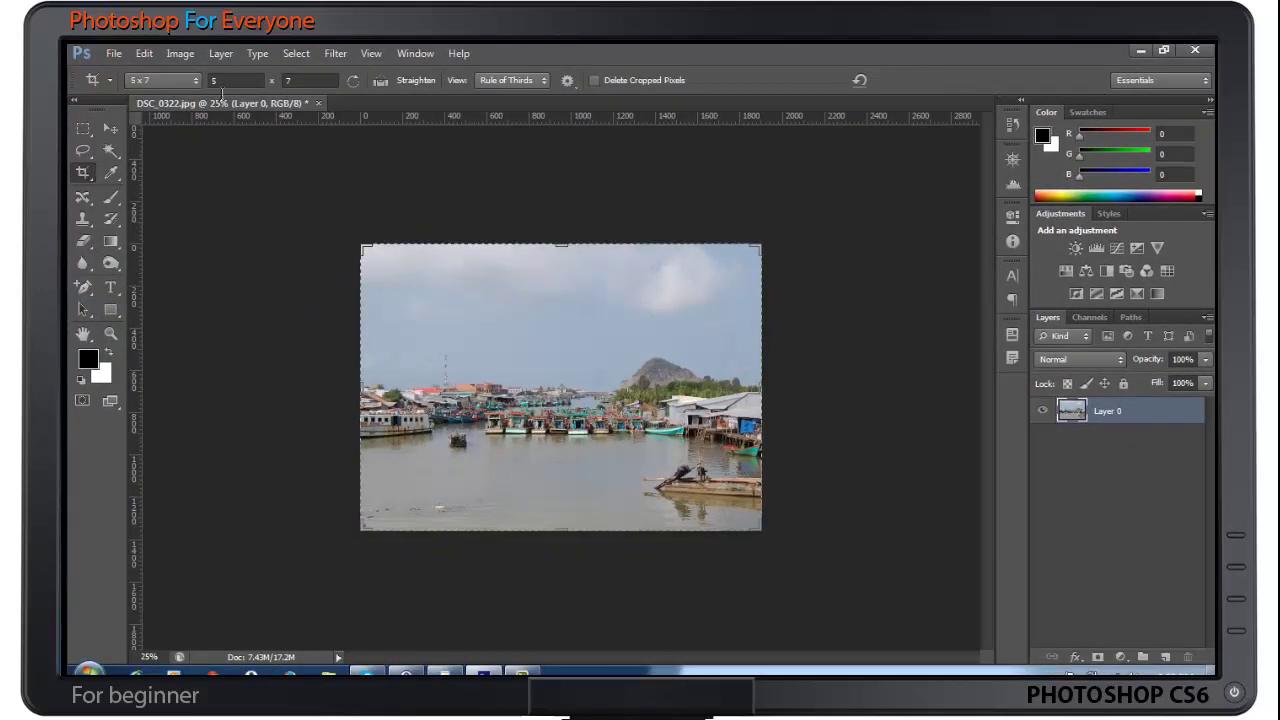
click(180, 81)
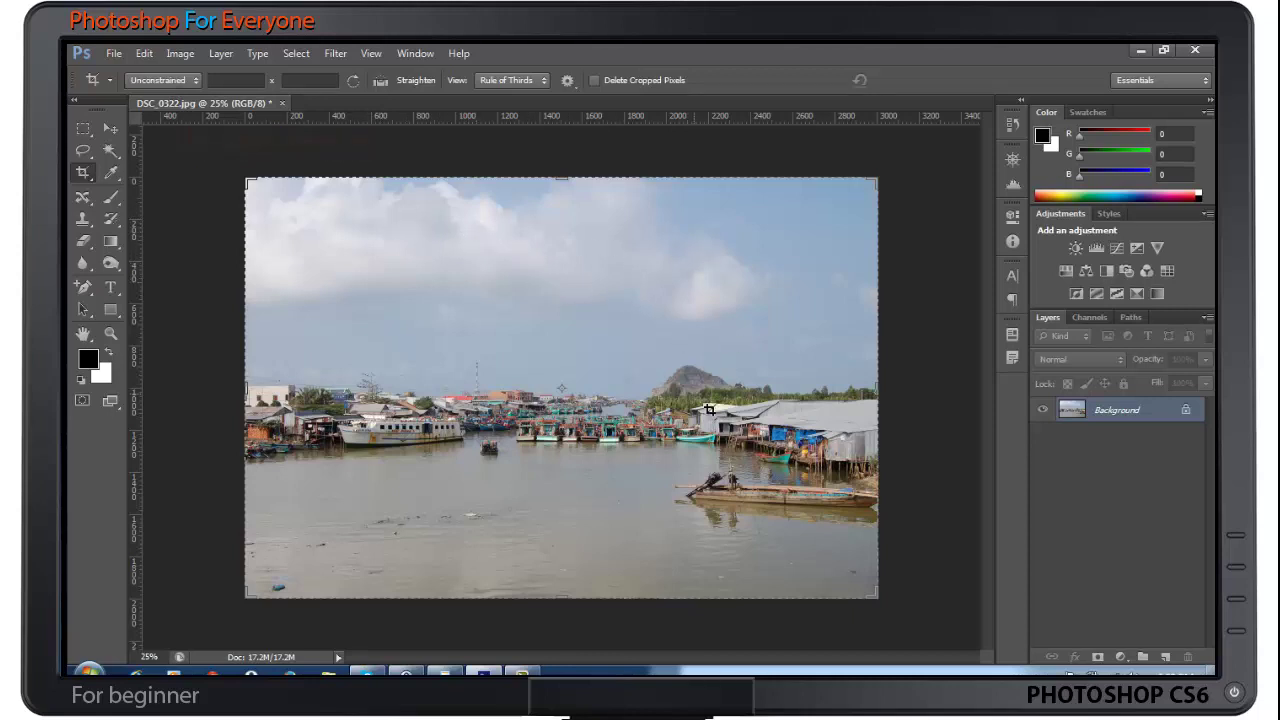
- Open the crop Size & Resolution settings and set the units to Centimeters
click(168, 80)
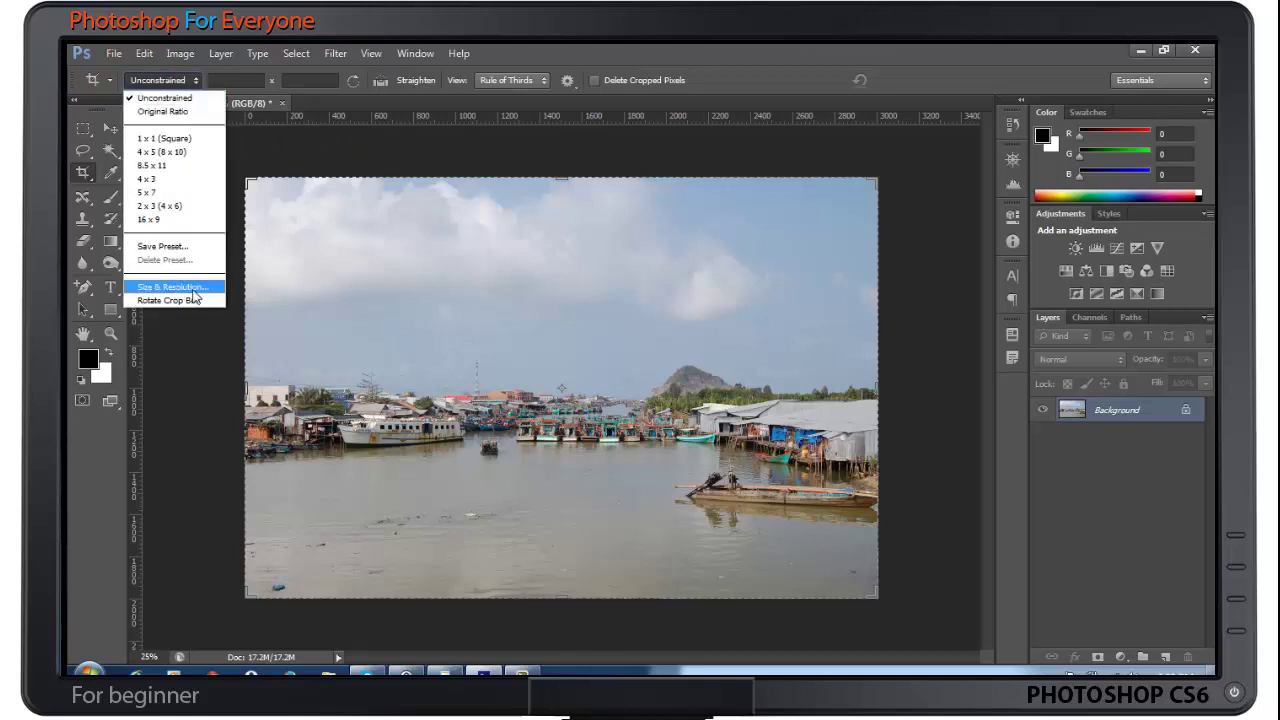
click(172, 287)
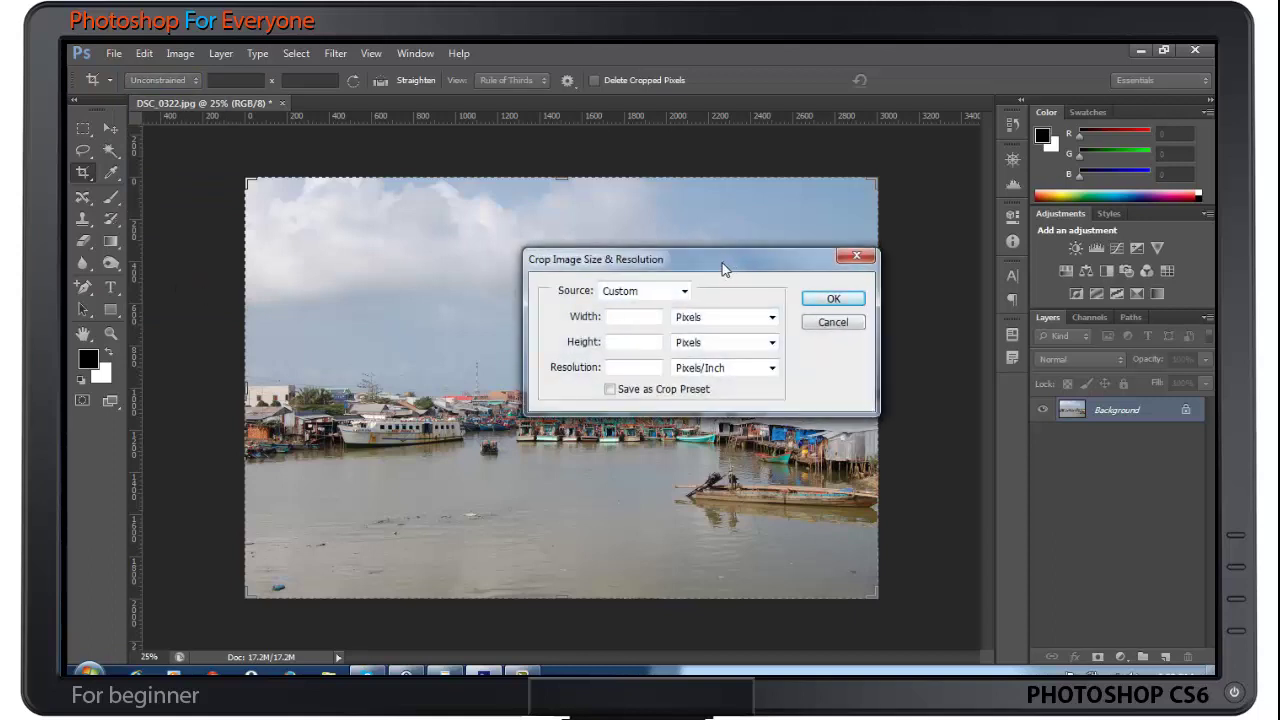
drag(733, 263, 634, 268)
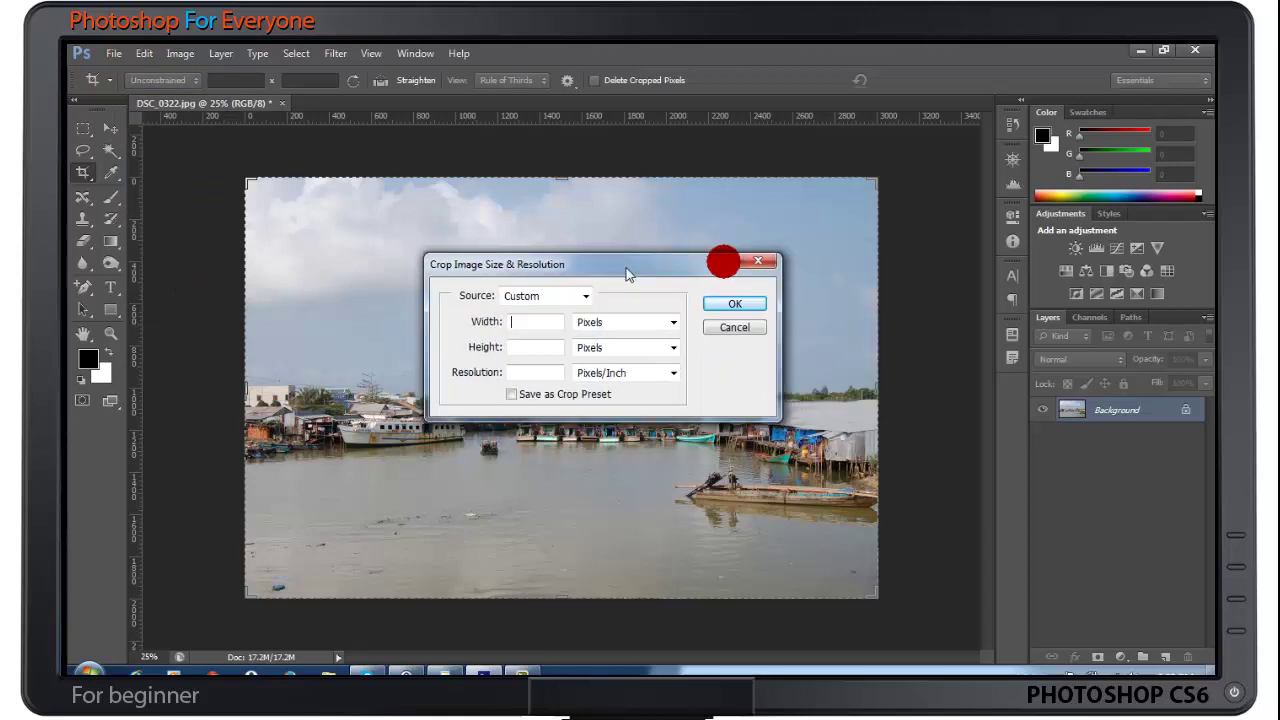
click(624, 325)
click(607, 366)
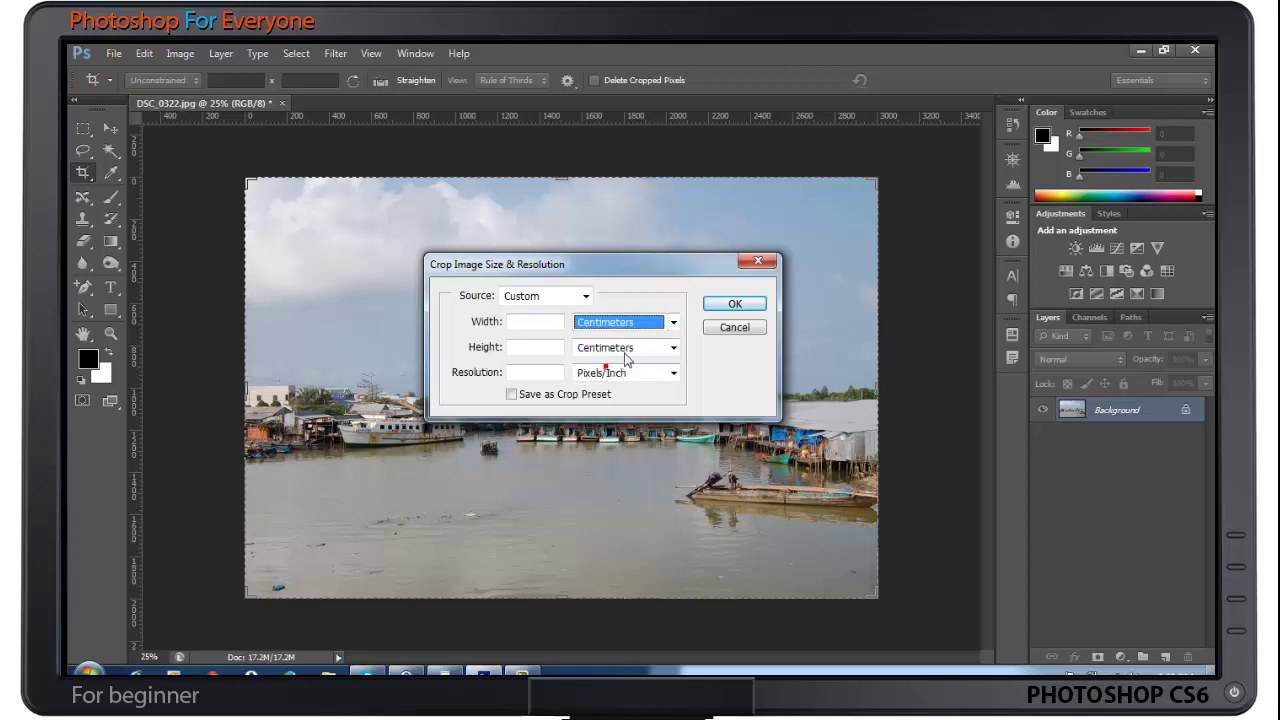
- Enter Width 15, Height 10 and Resolution 300 pixels/inch
click(540, 322)
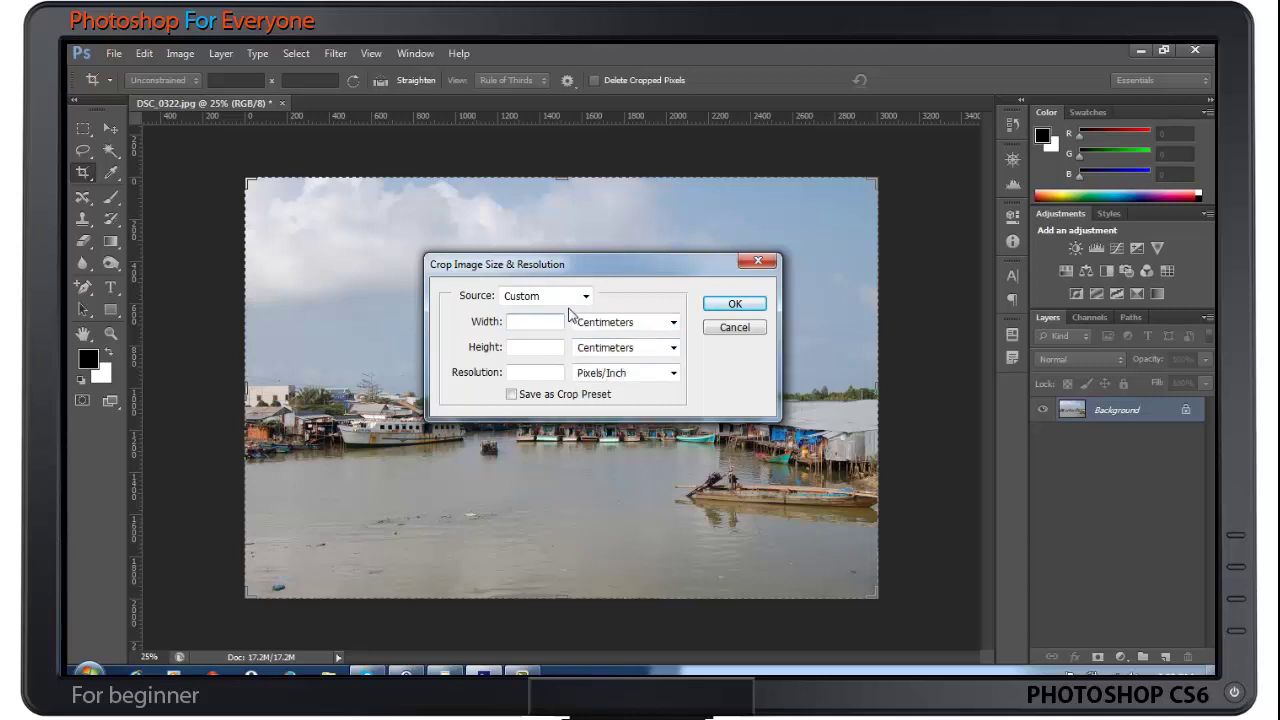
text(15)
click(532, 347)
text(10)
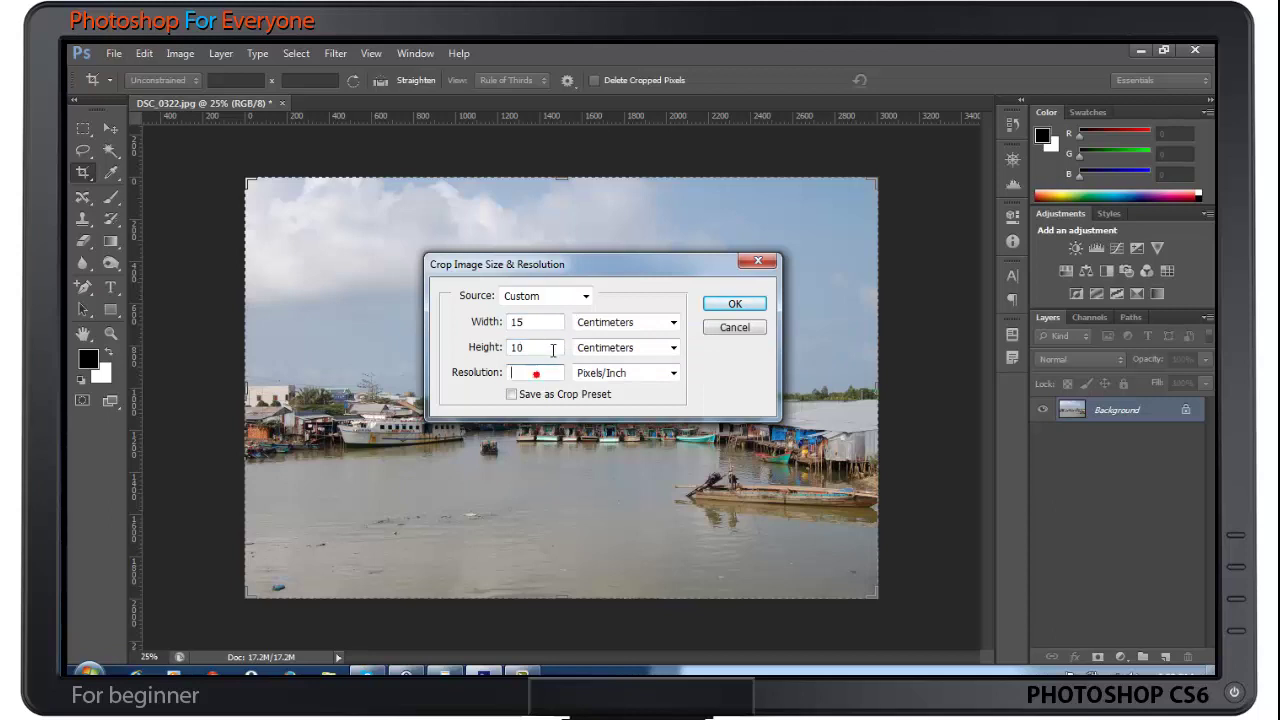
click(535, 372)
text(300)
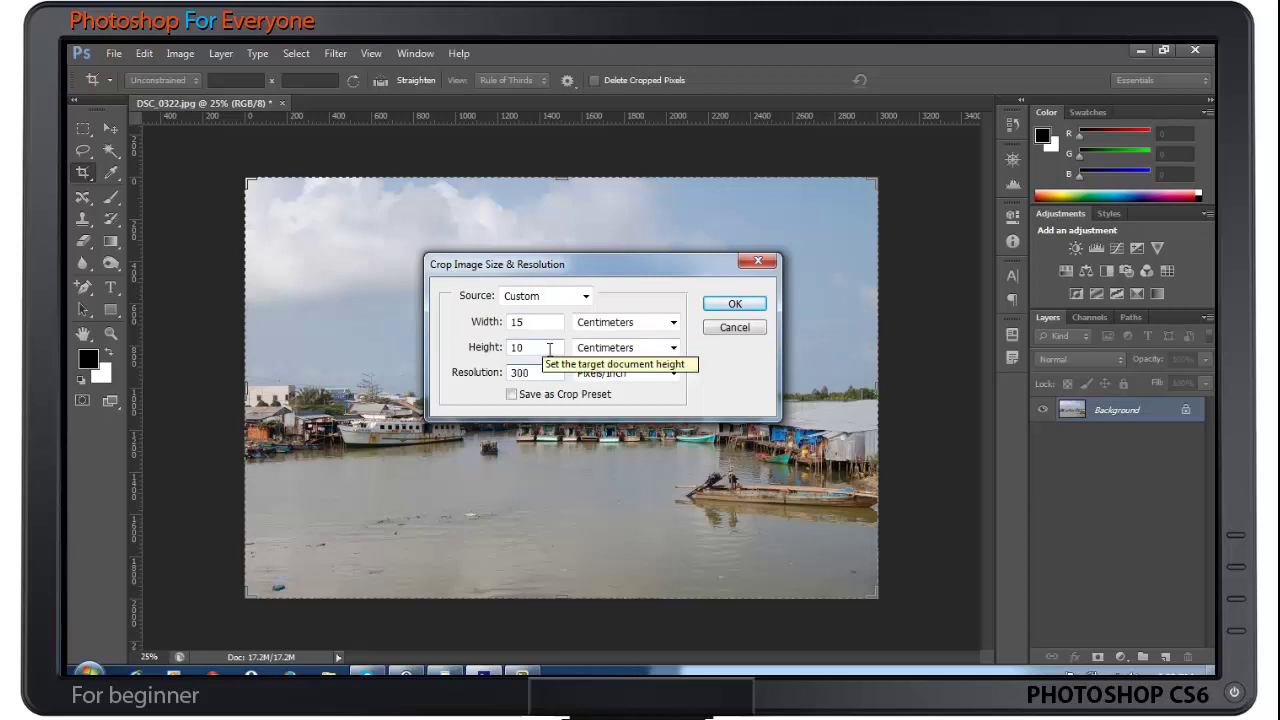
drag(630, 264, 703, 298)
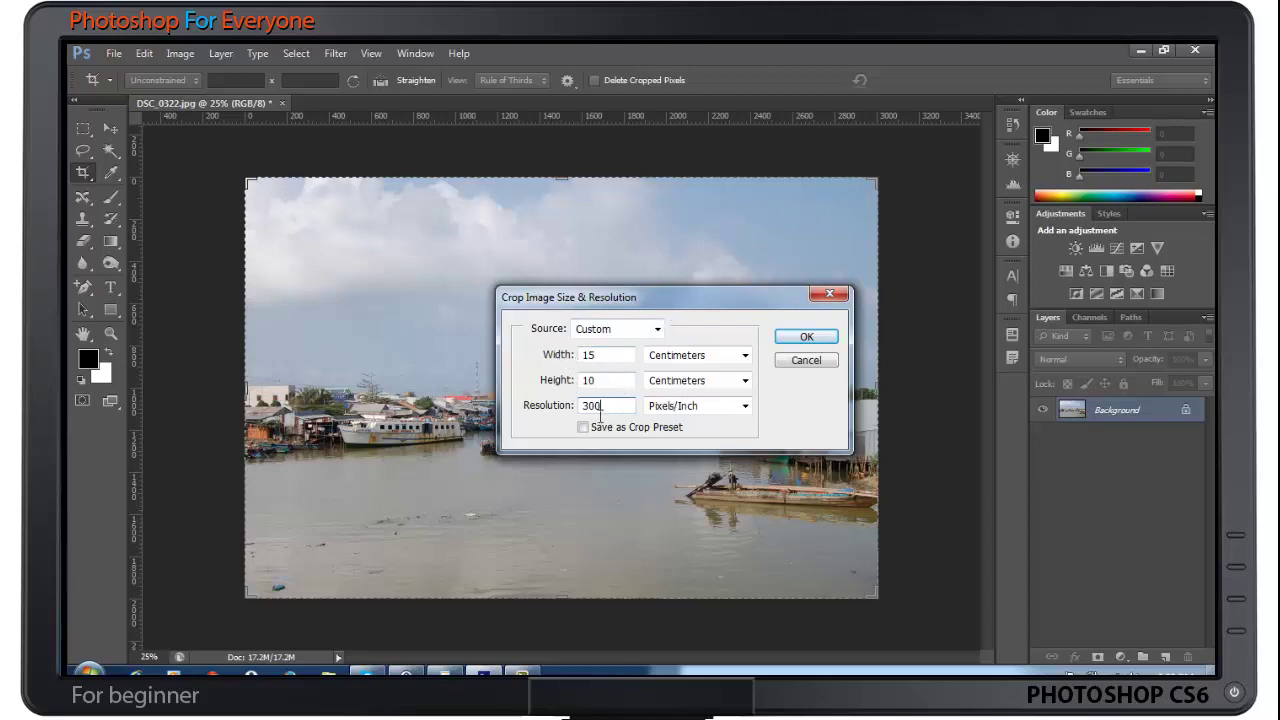
drag(704, 306, 709, 311)
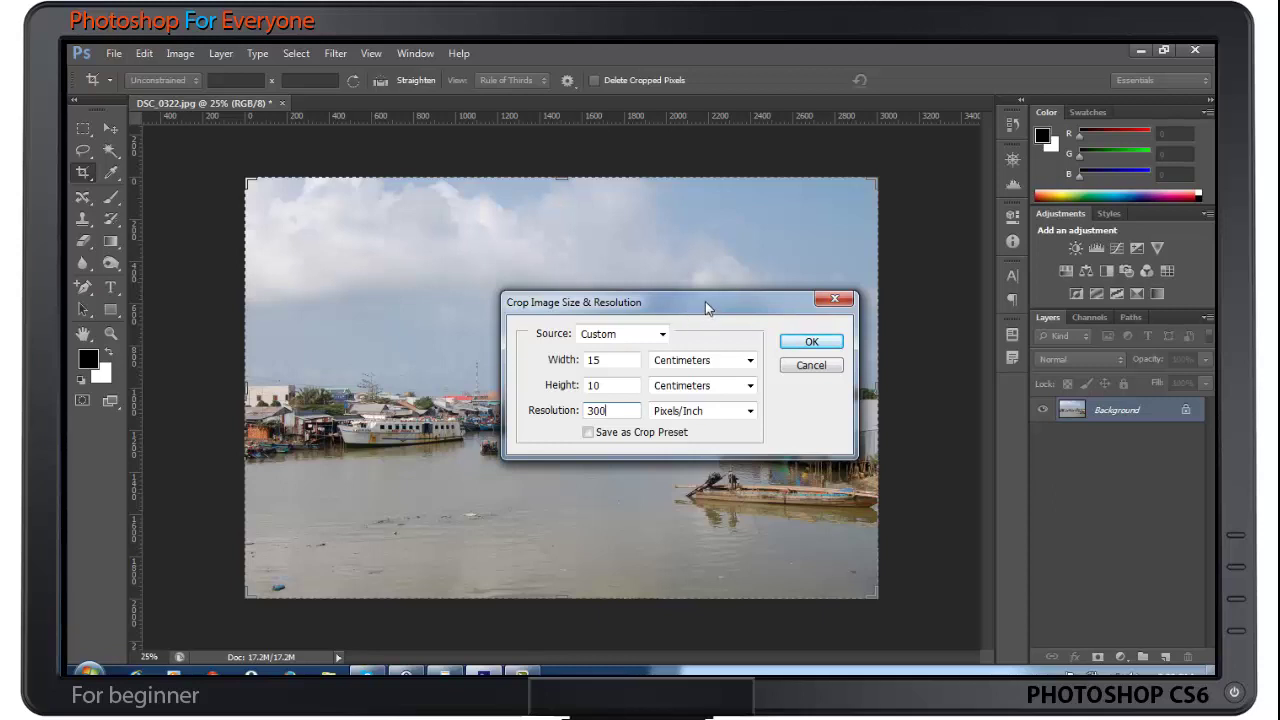
drag(706, 315, 716, 322)
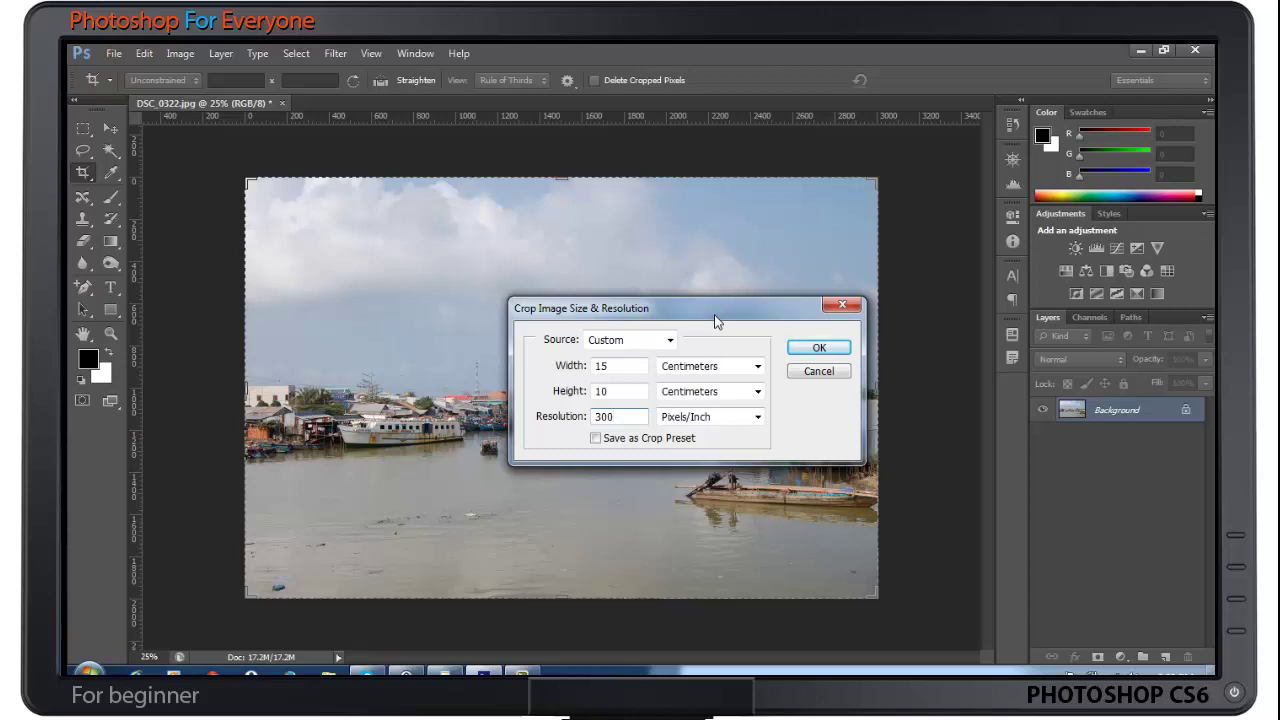
drag(718, 317, 701, 315)
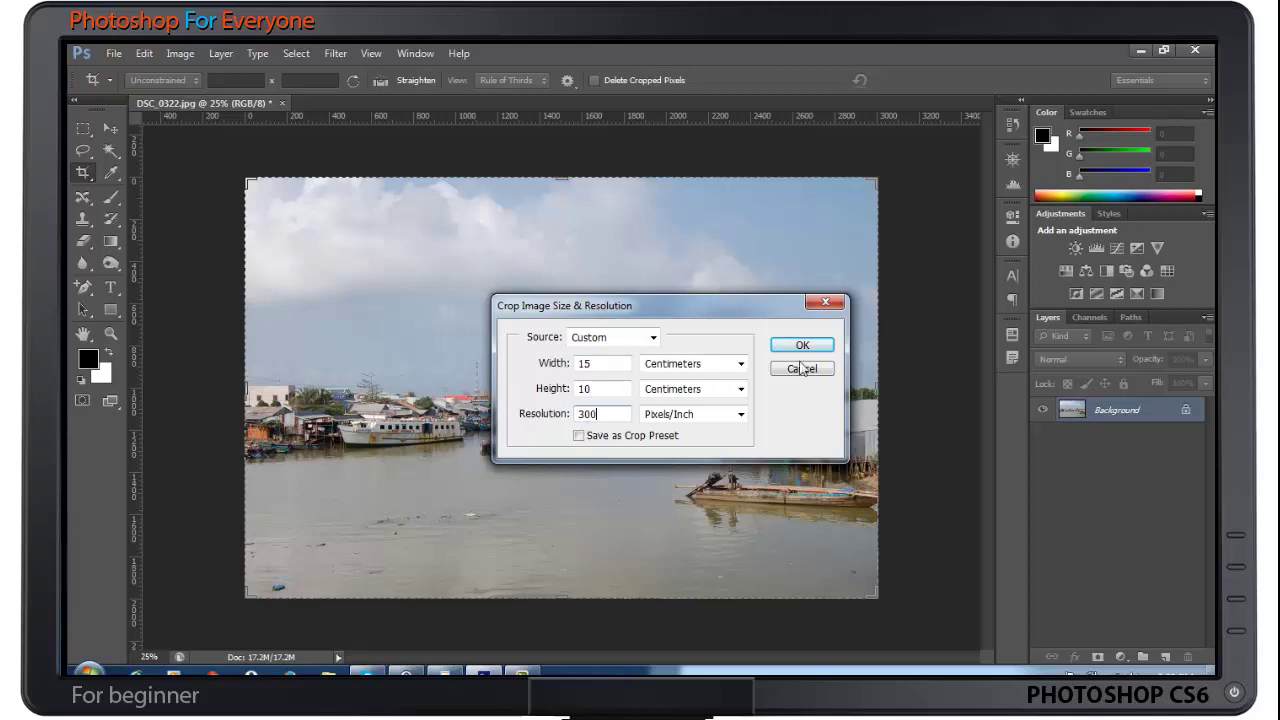
- Accept the 15 × 10 cm preset, pull the corners slightly inward, reposition the photo and commit
click(802, 346)
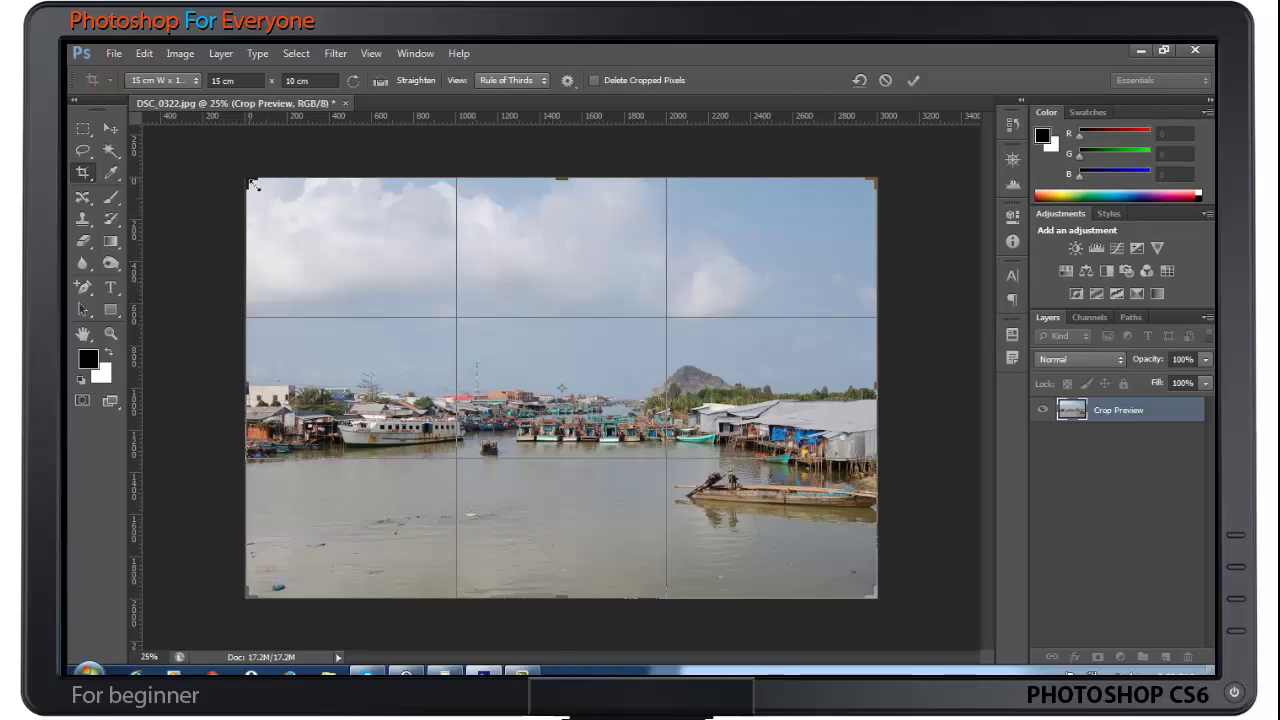
drag(253, 184, 274, 197)
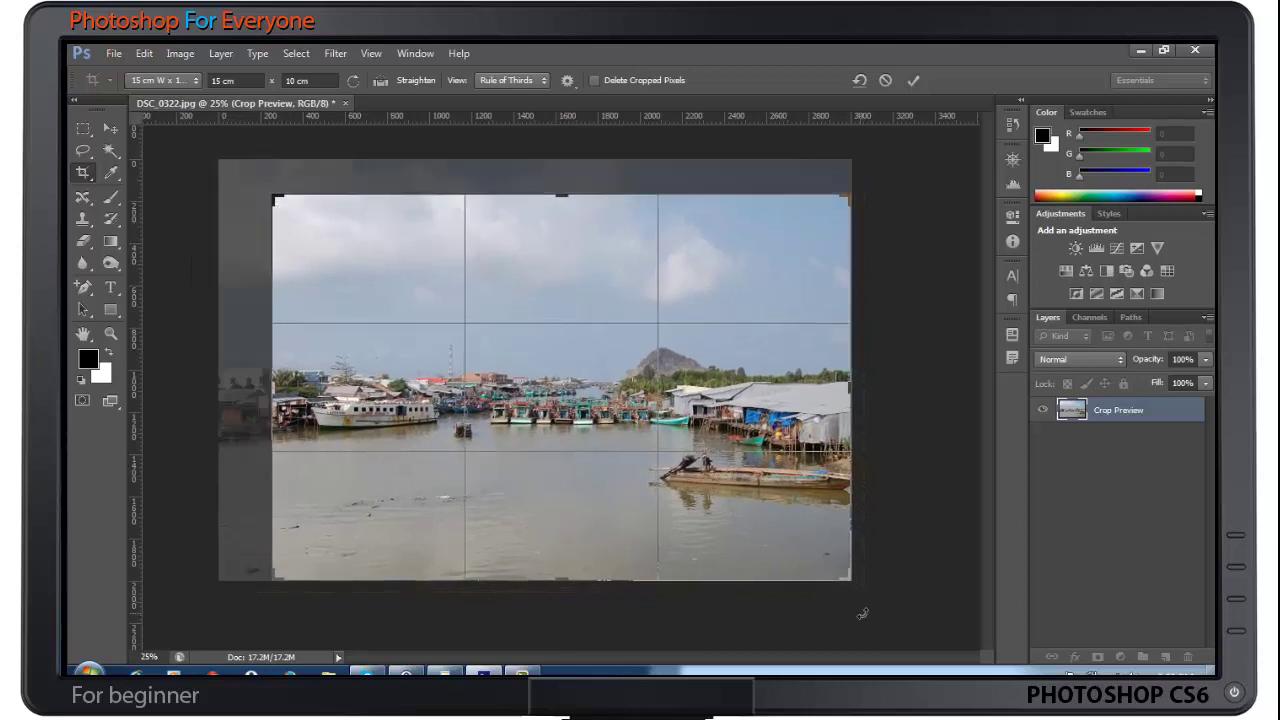
drag(850, 580, 835, 565)
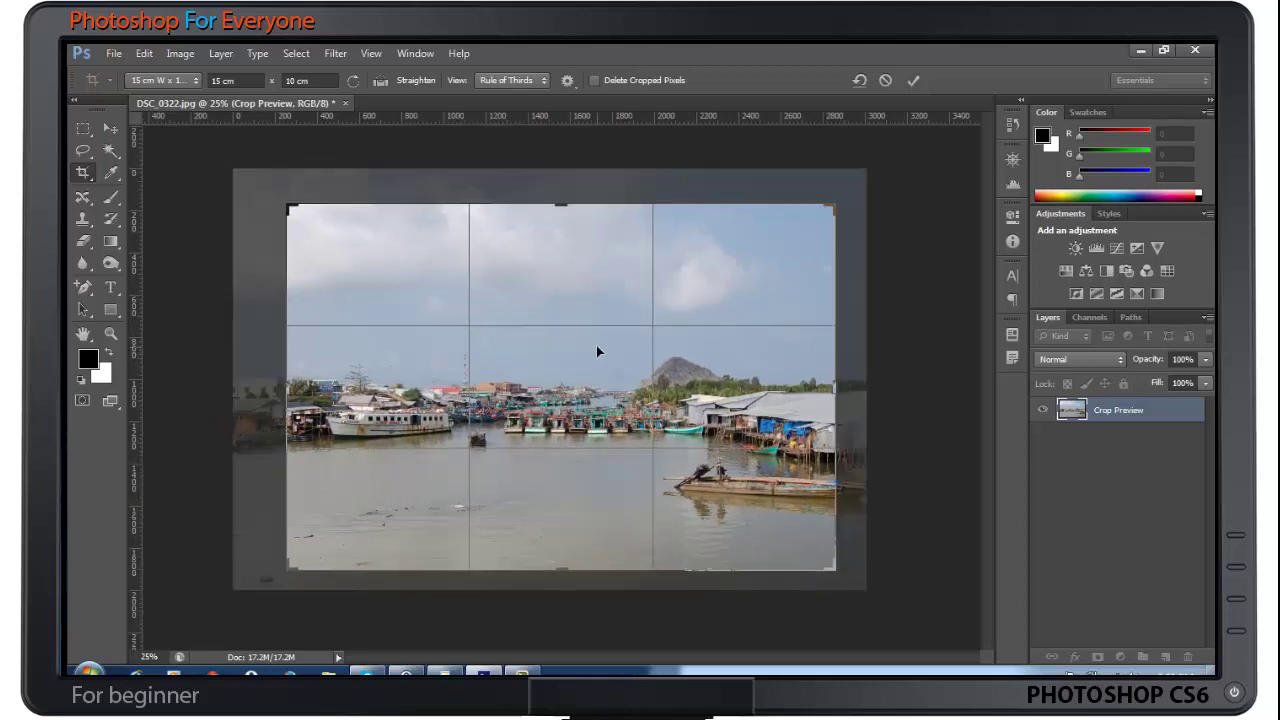
drag(568, 283, 574, 294)
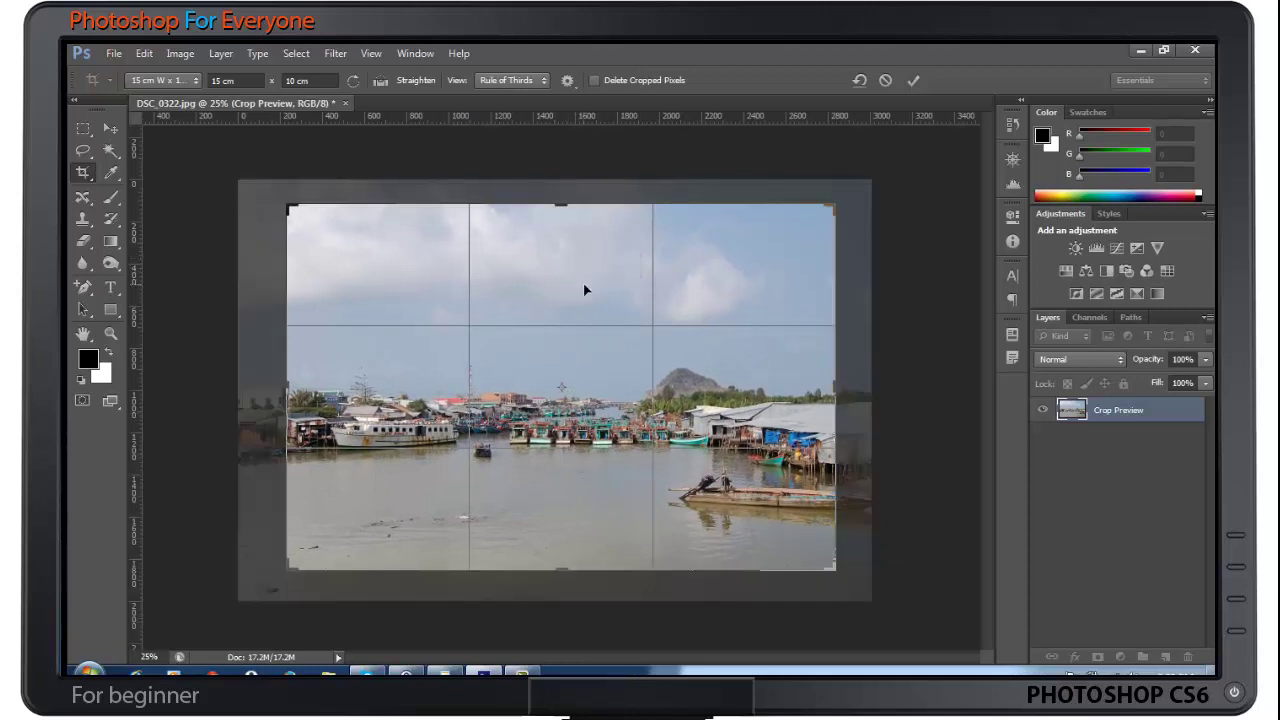
click(914, 81)
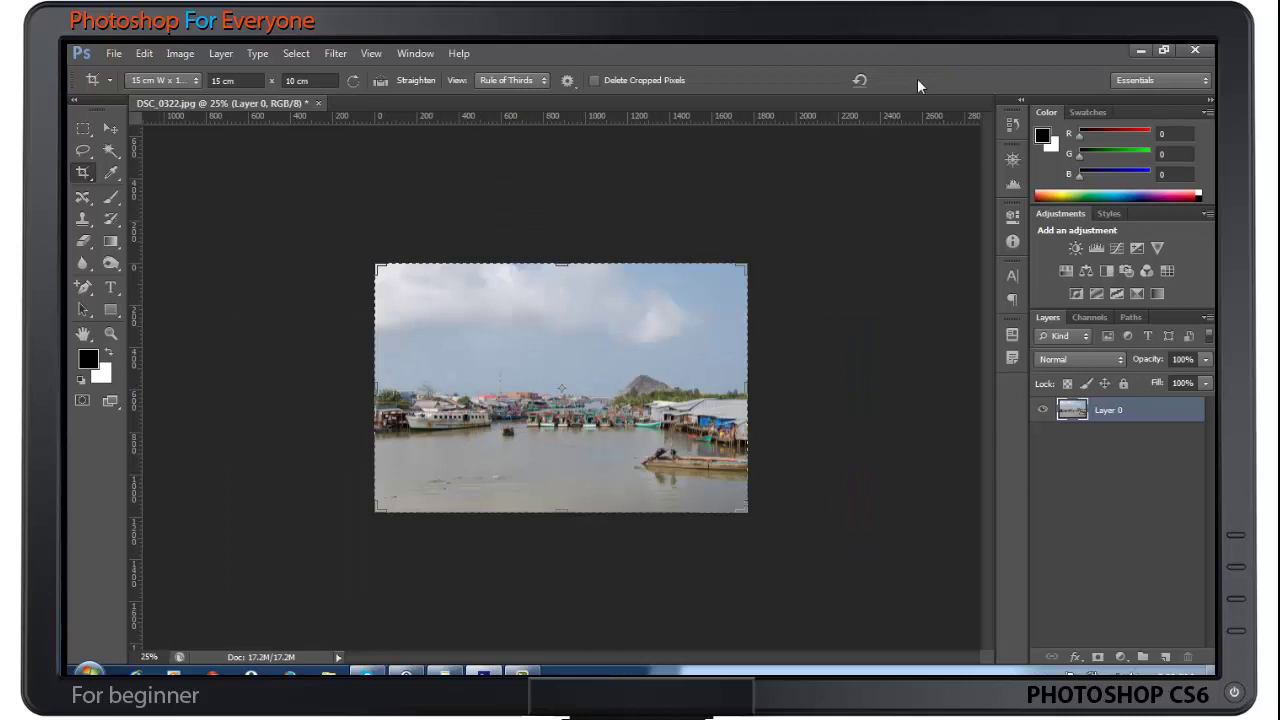
- Check in Image Size, switched to centimetres, that the photo is 15 × 10 cm at 300 ppi, then cancel
click(110, 130)
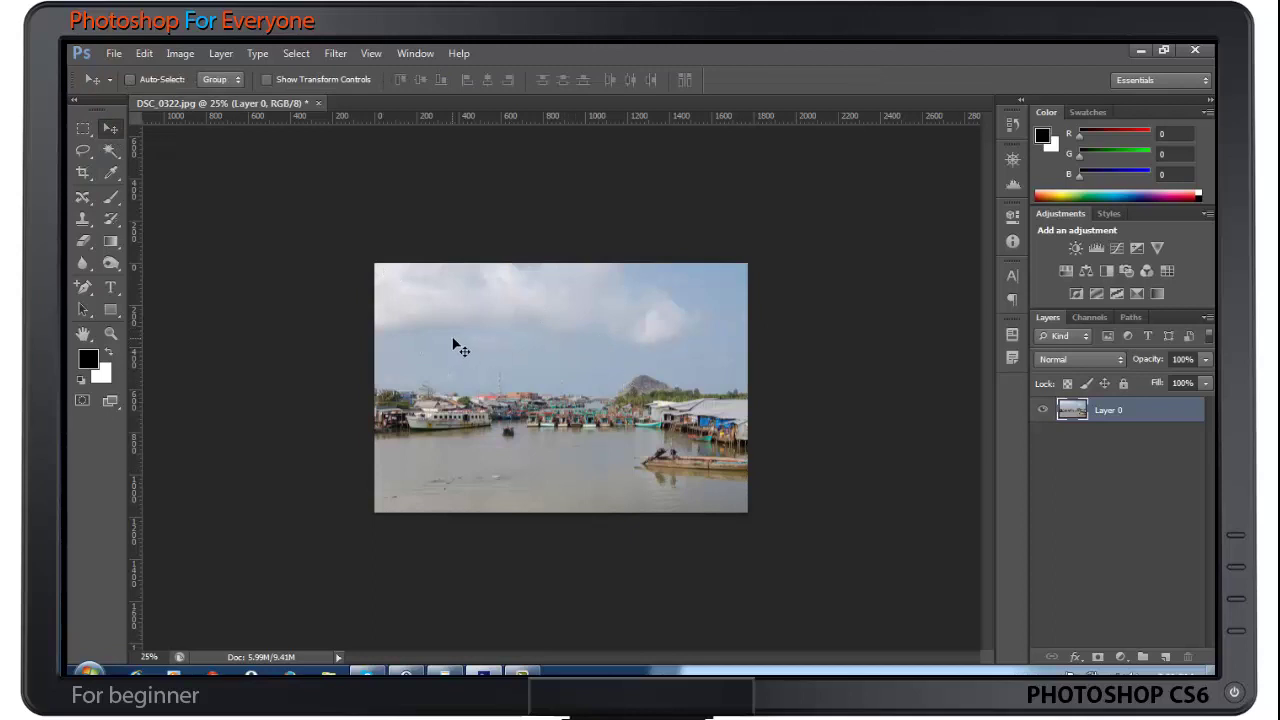
click(183, 55)
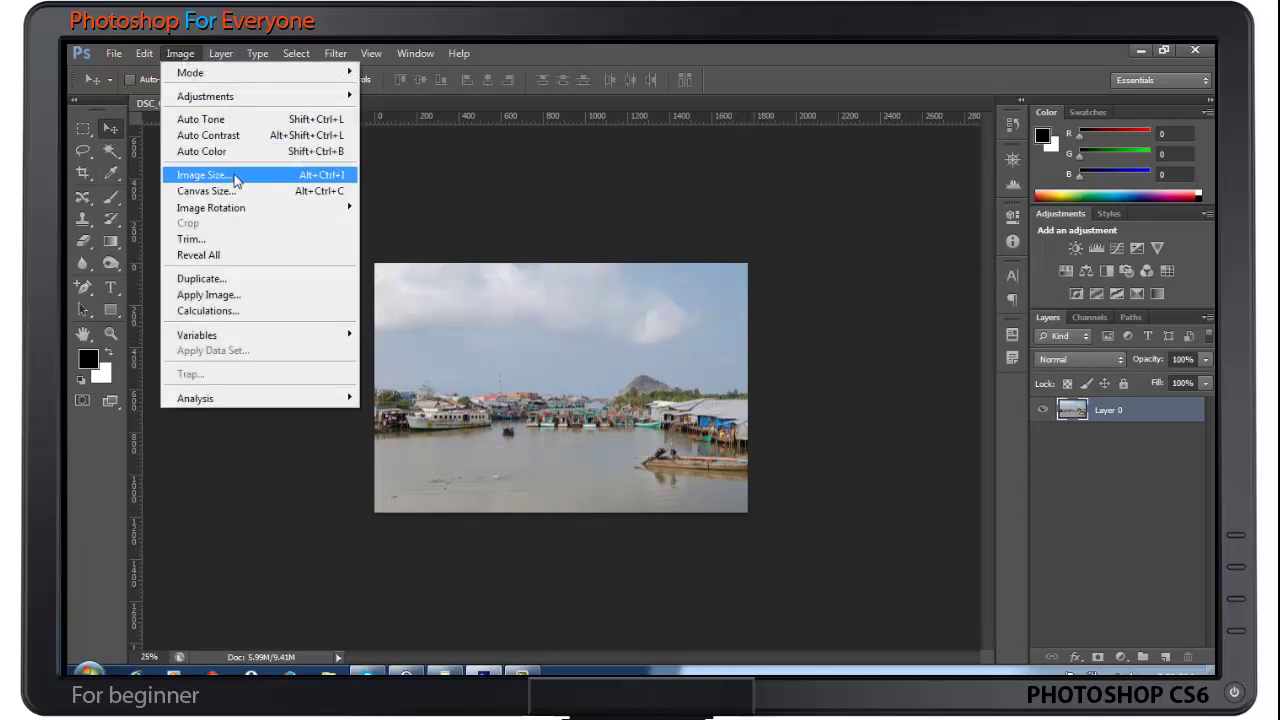
click(203, 175)
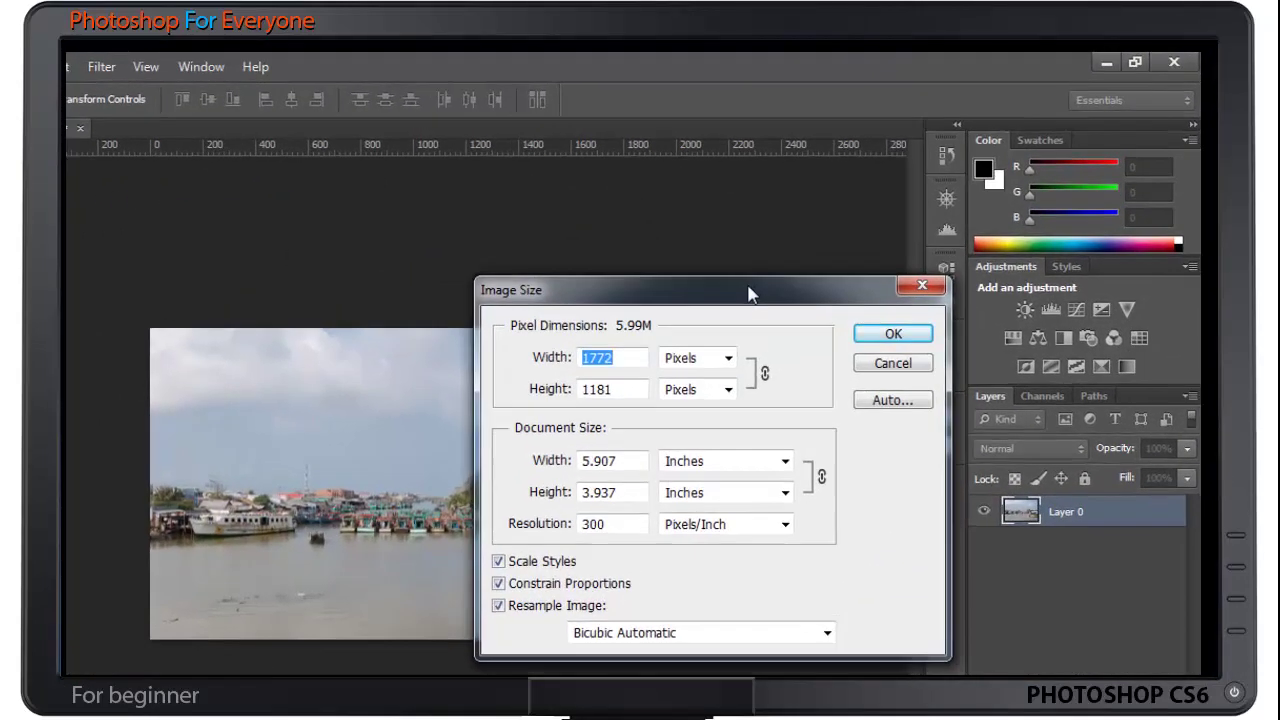
drag(751, 292, 781, 288)
click(751, 456)
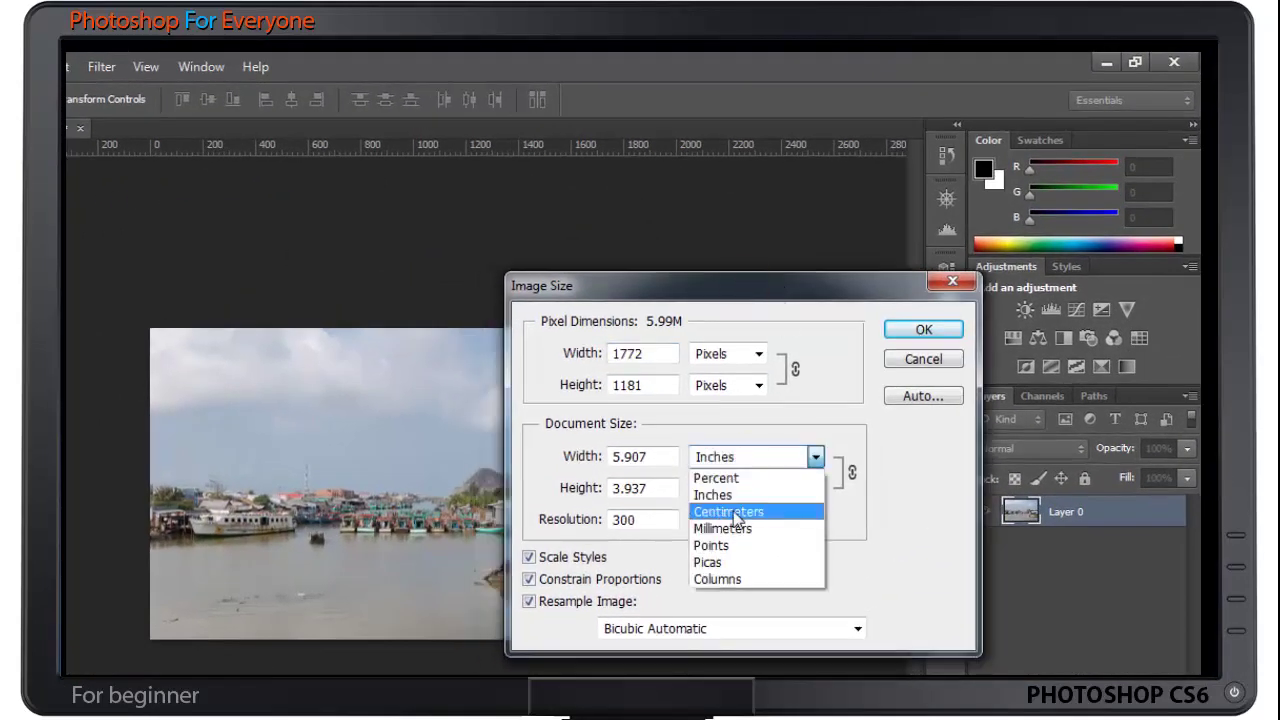
click(733, 512)
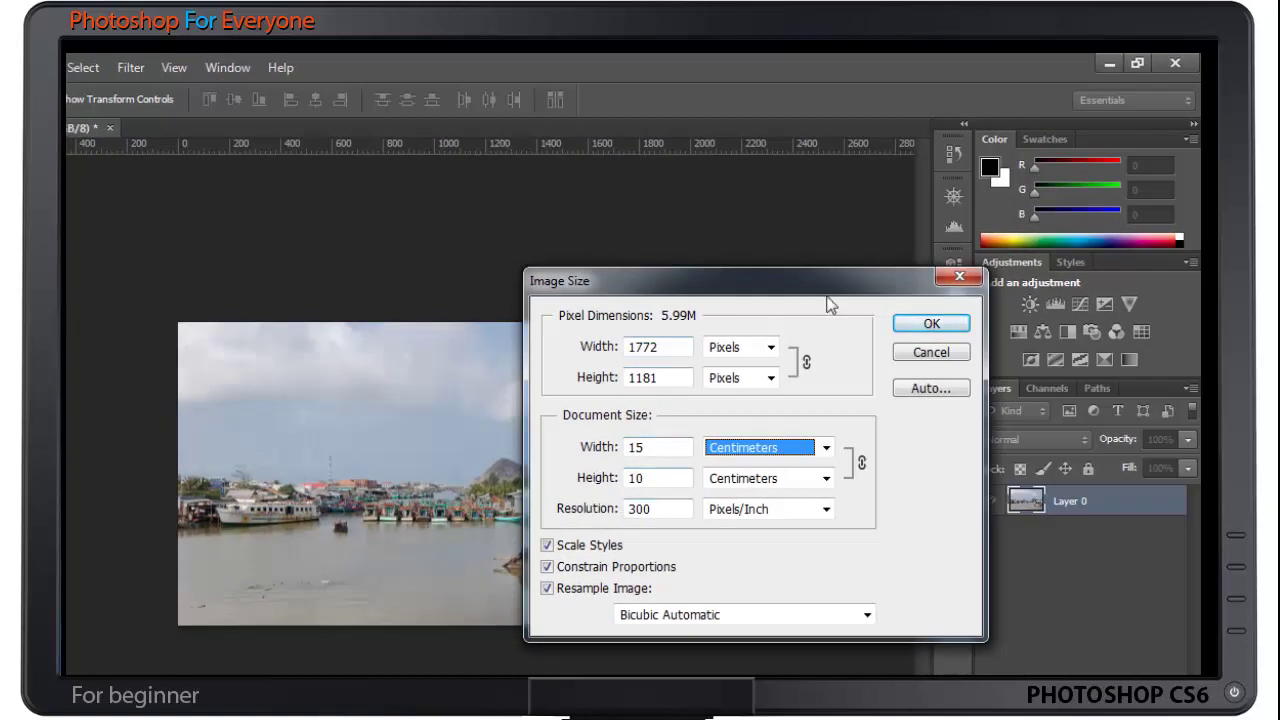
drag(828, 303, 990, 299)
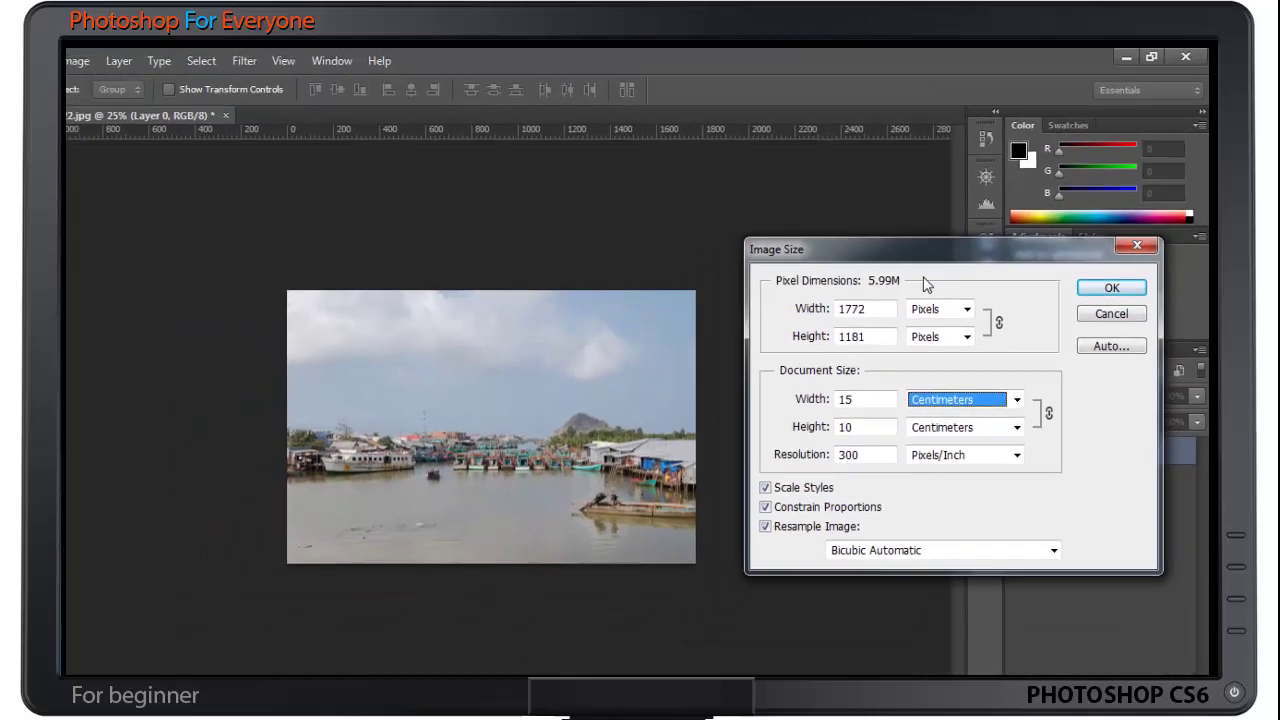
drag(1039, 228, 810, 244)
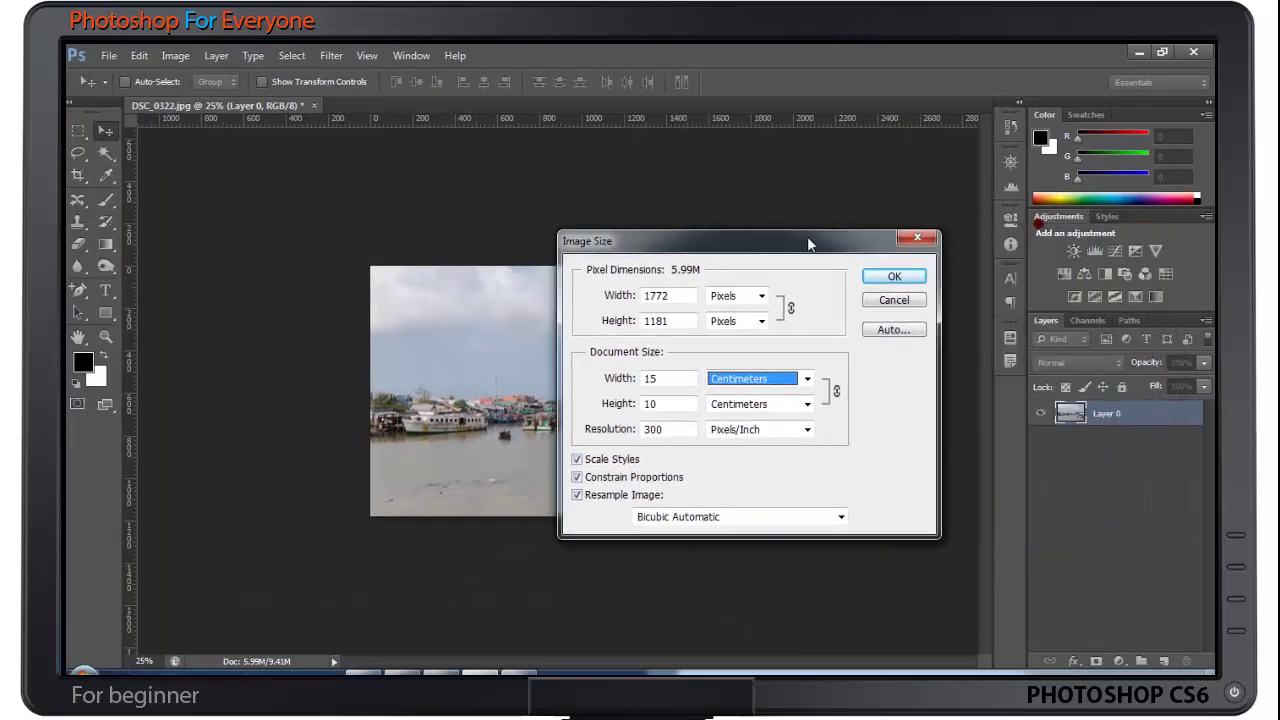
click(900, 302)
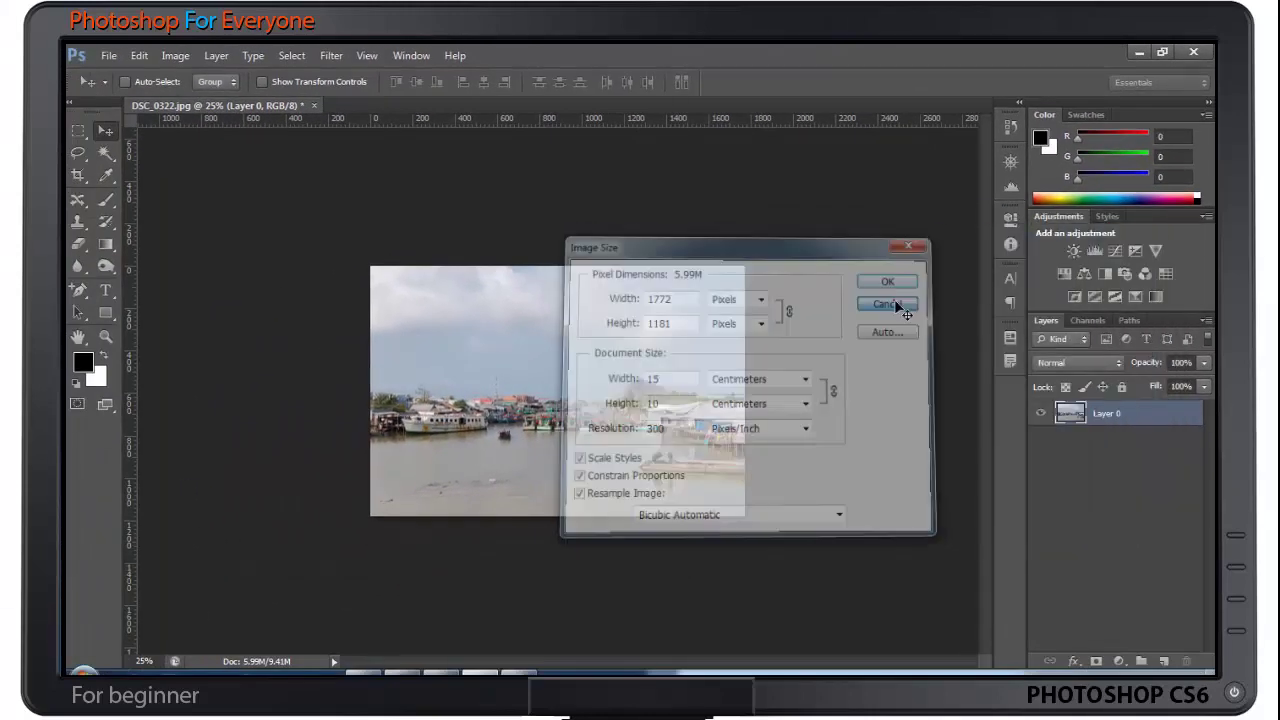
- Apply the 15 cm W x 10 cm H 300 ppi crop preset to the harbor photo
click(77, 174)
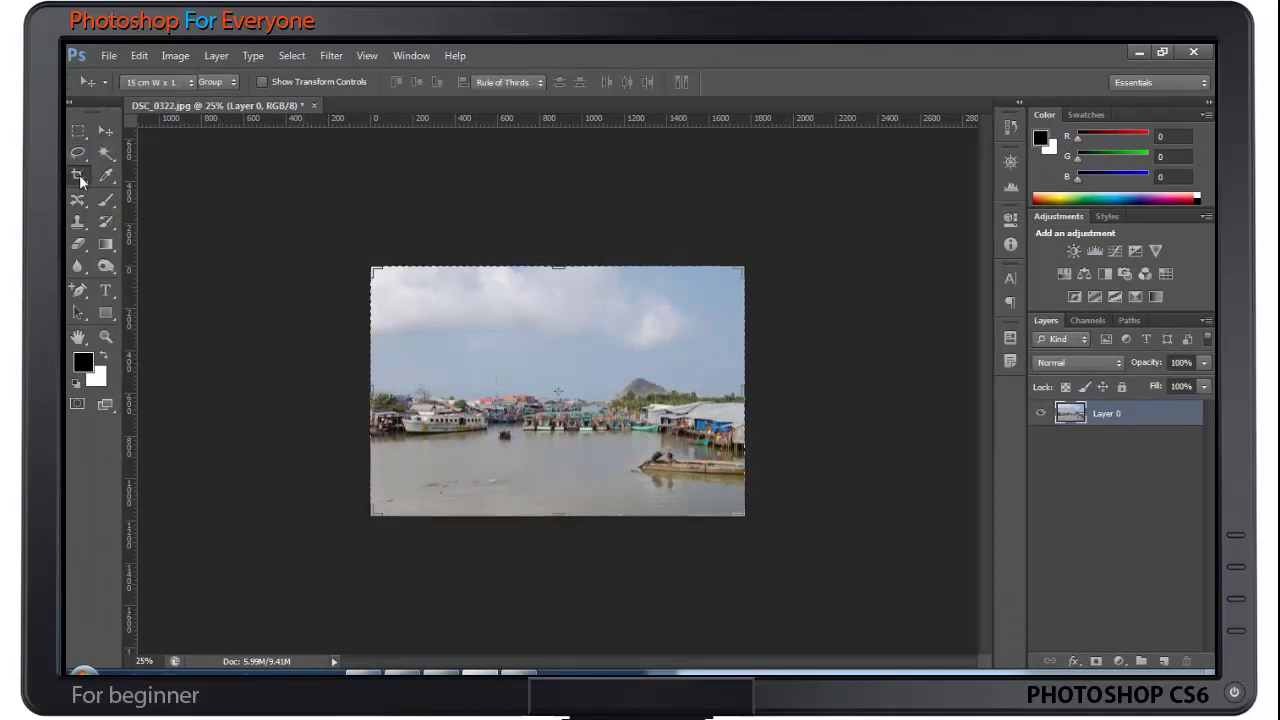
click(150, 83)
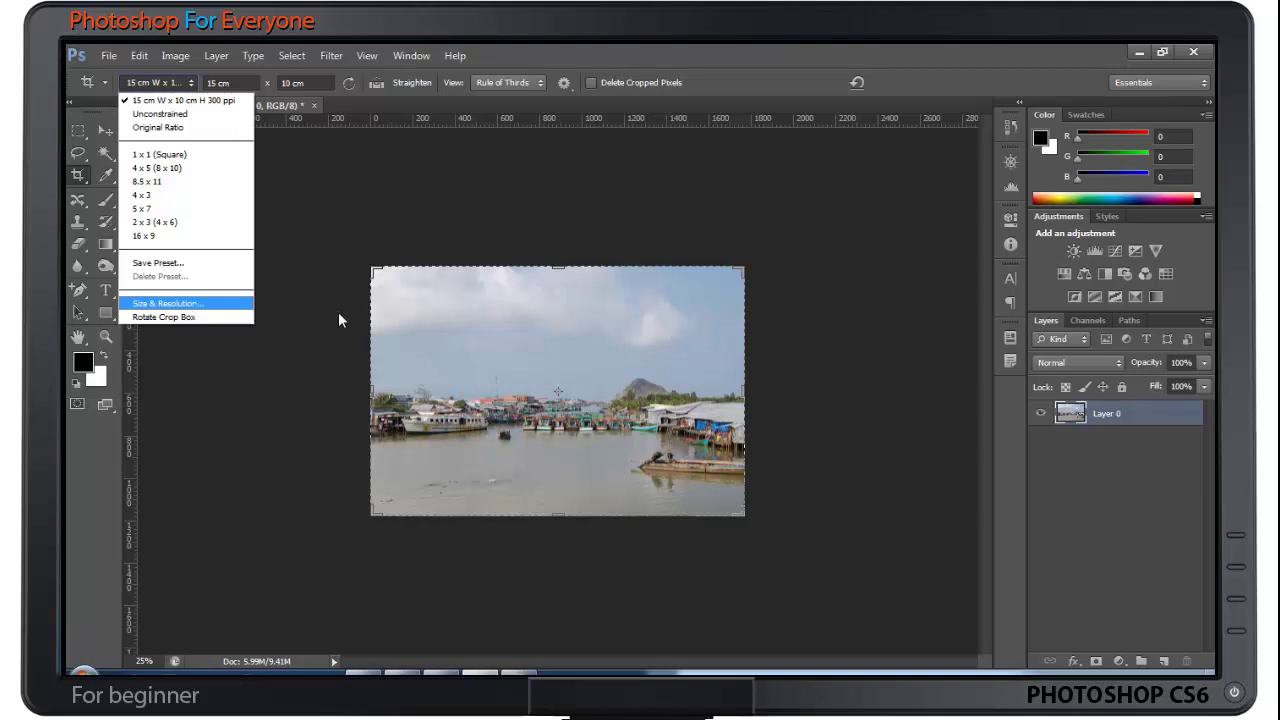
click(611, 47)
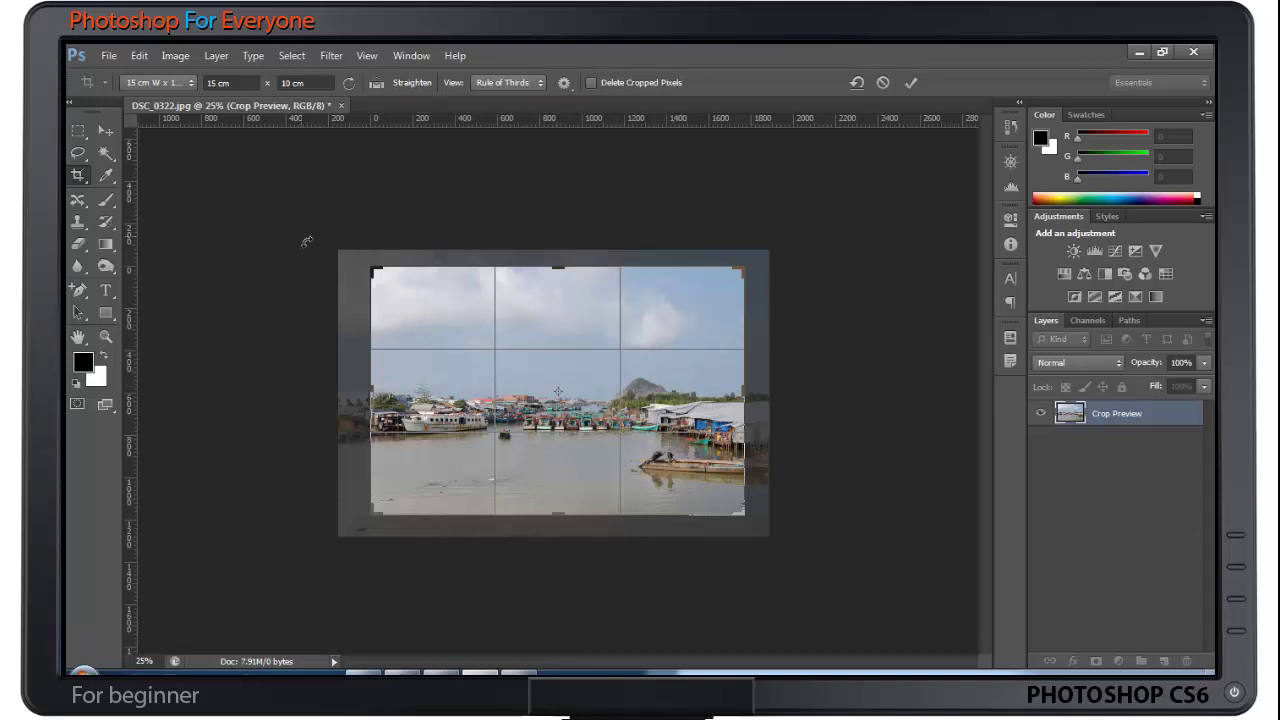
- Discard the pending crop and close the harbor photo without saving
click(105, 131)
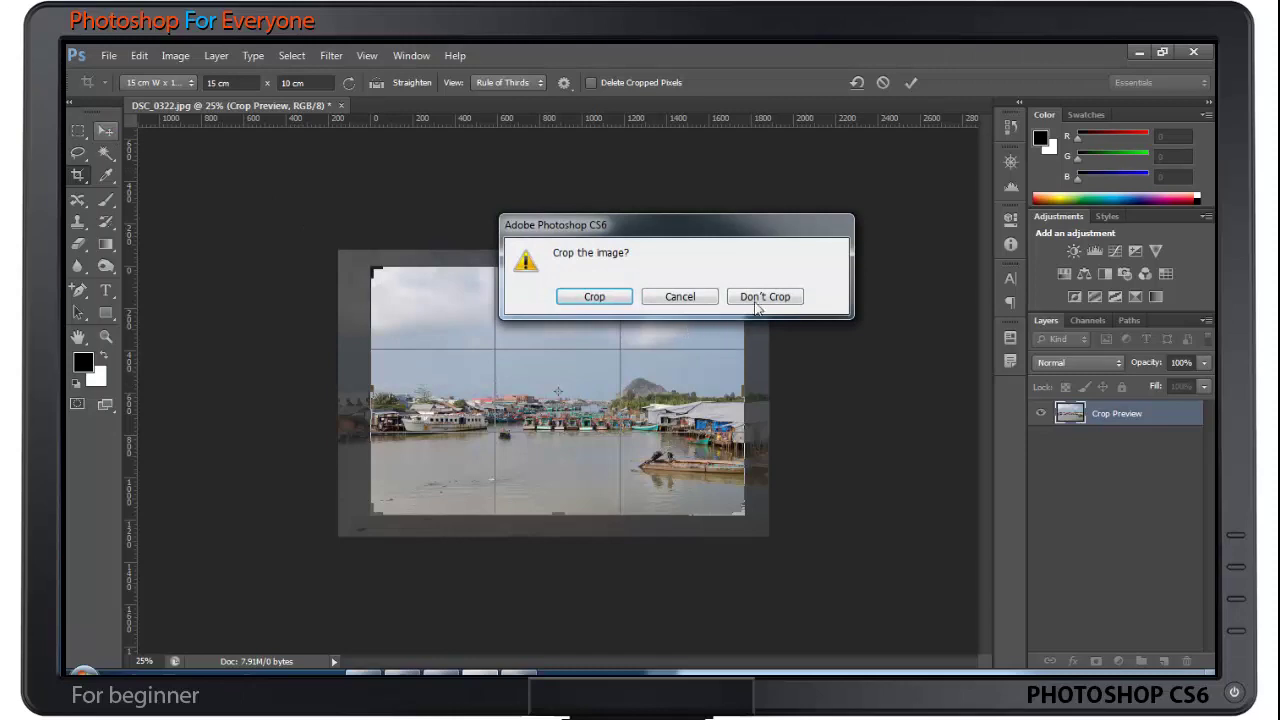
click(764, 297)
click(312, 104)
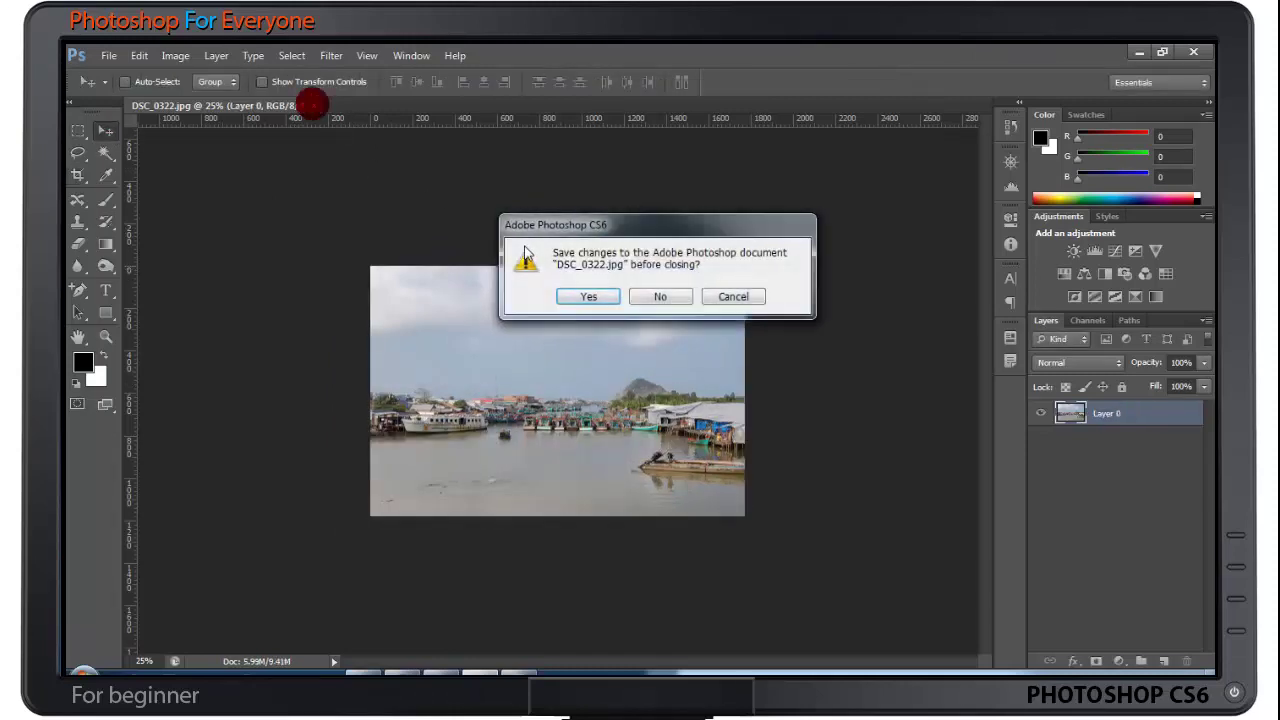
click(668, 298)
- Open the hillside photo IMG_1540 from the photoshop data folder
key(ctrl+o)
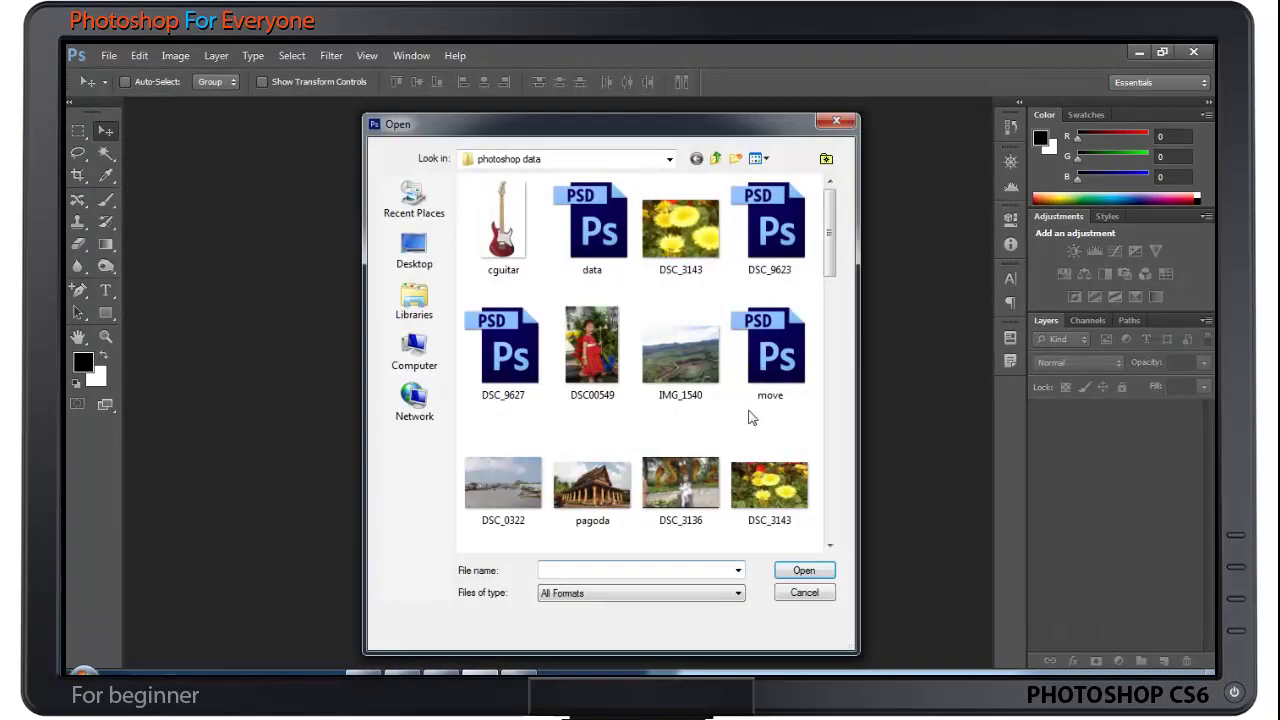
drag(829, 264, 820, 338)
drag(826, 356, 833, 533)
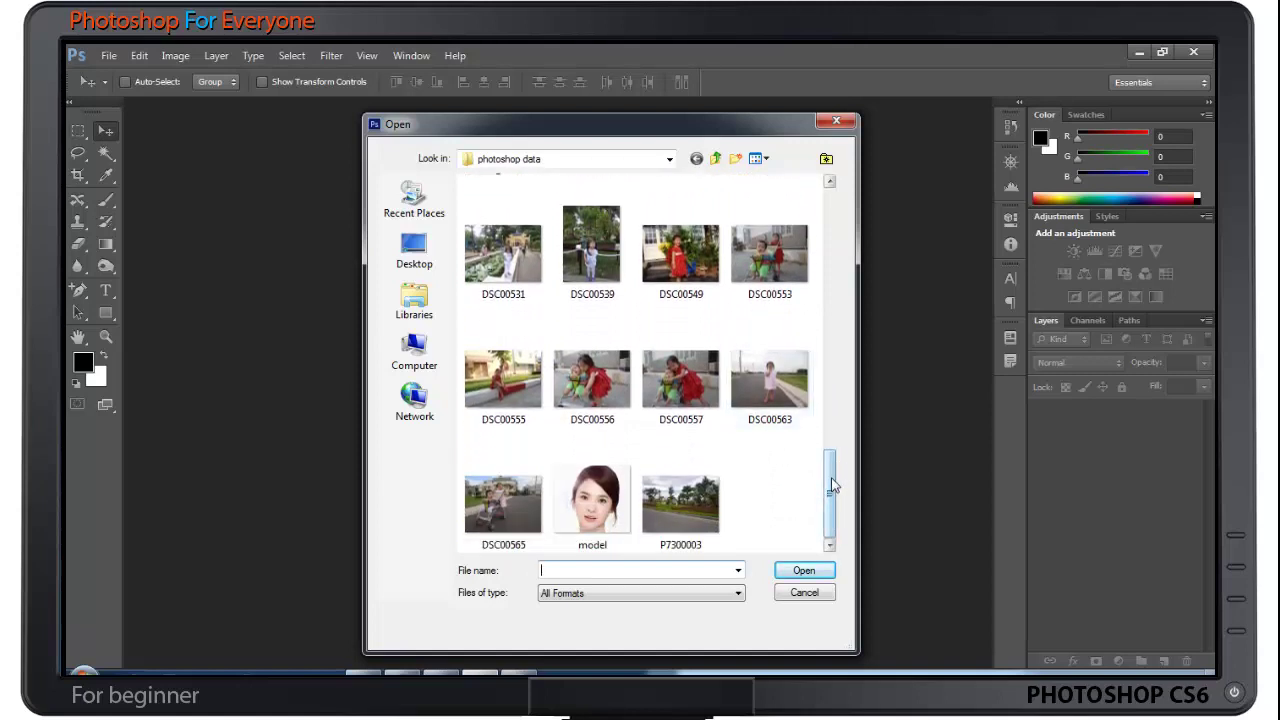
scroll(832, 485, up, 1)
drag(832, 485, 829, 240)
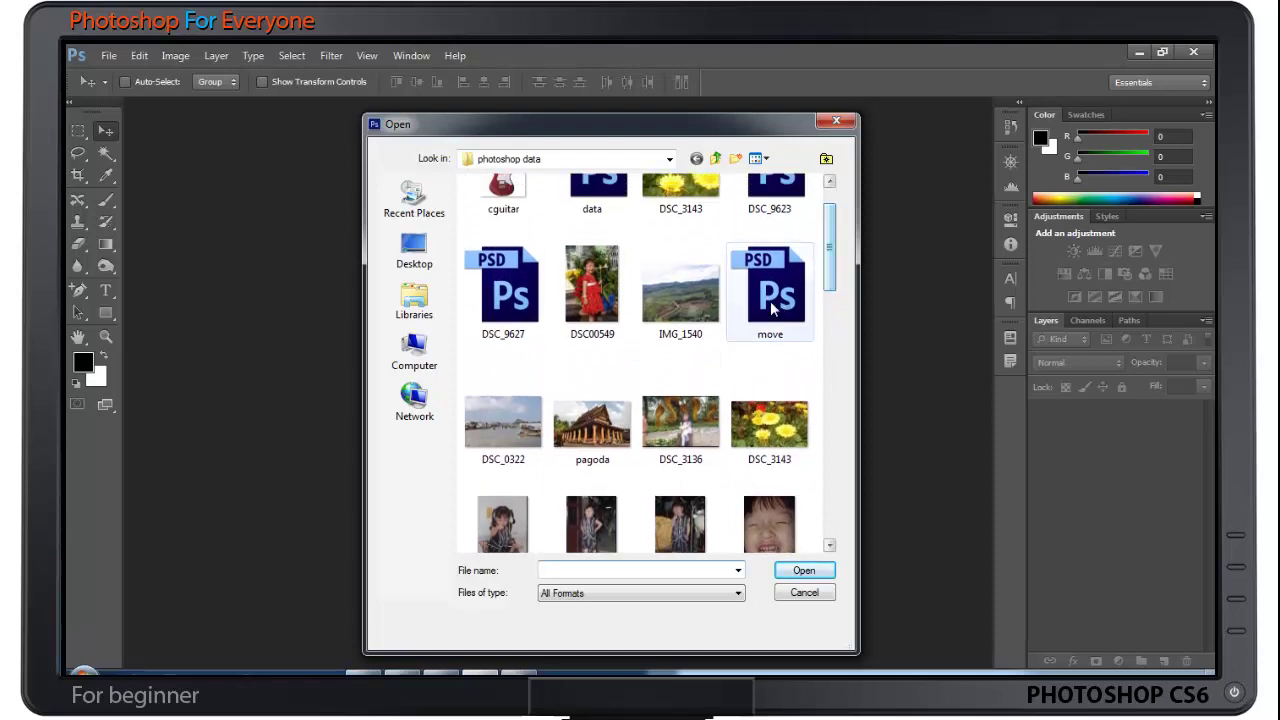
click(680, 297)
click(815, 572)
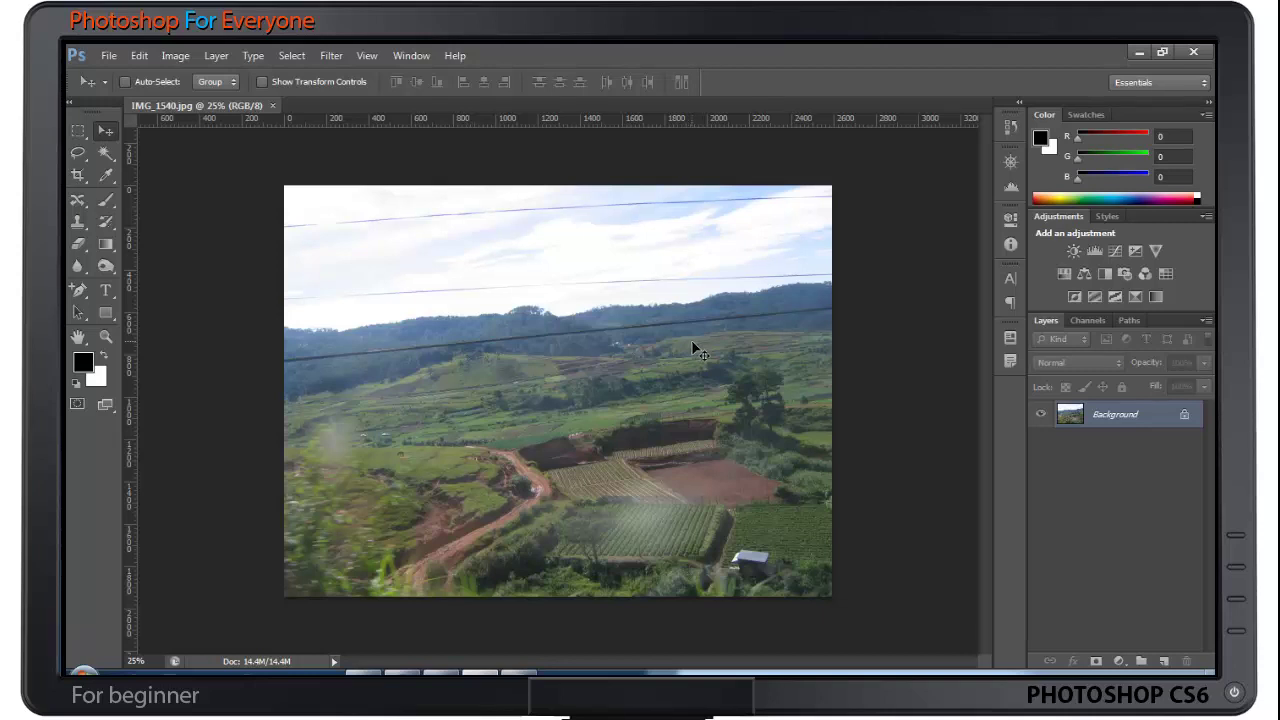
- Set the crop ratio to Unconstrained and restart the Crop tool with a free box
click(78, 176)
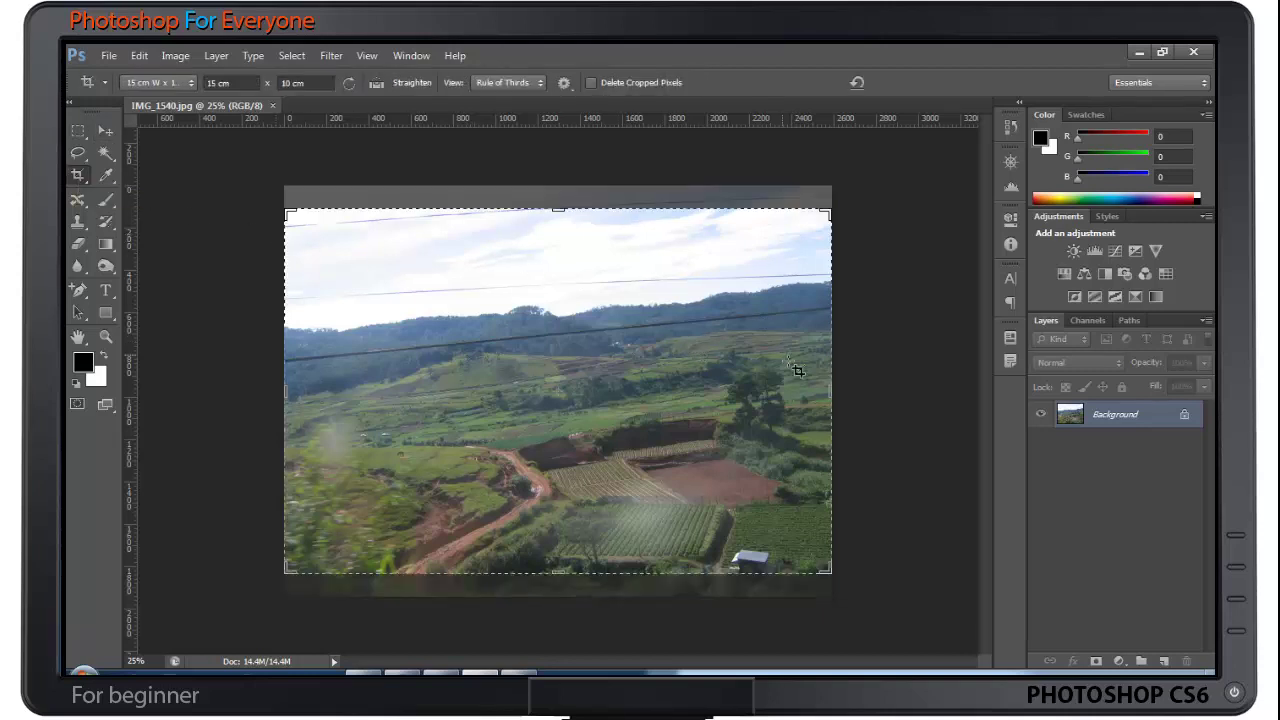
click(148, 84)
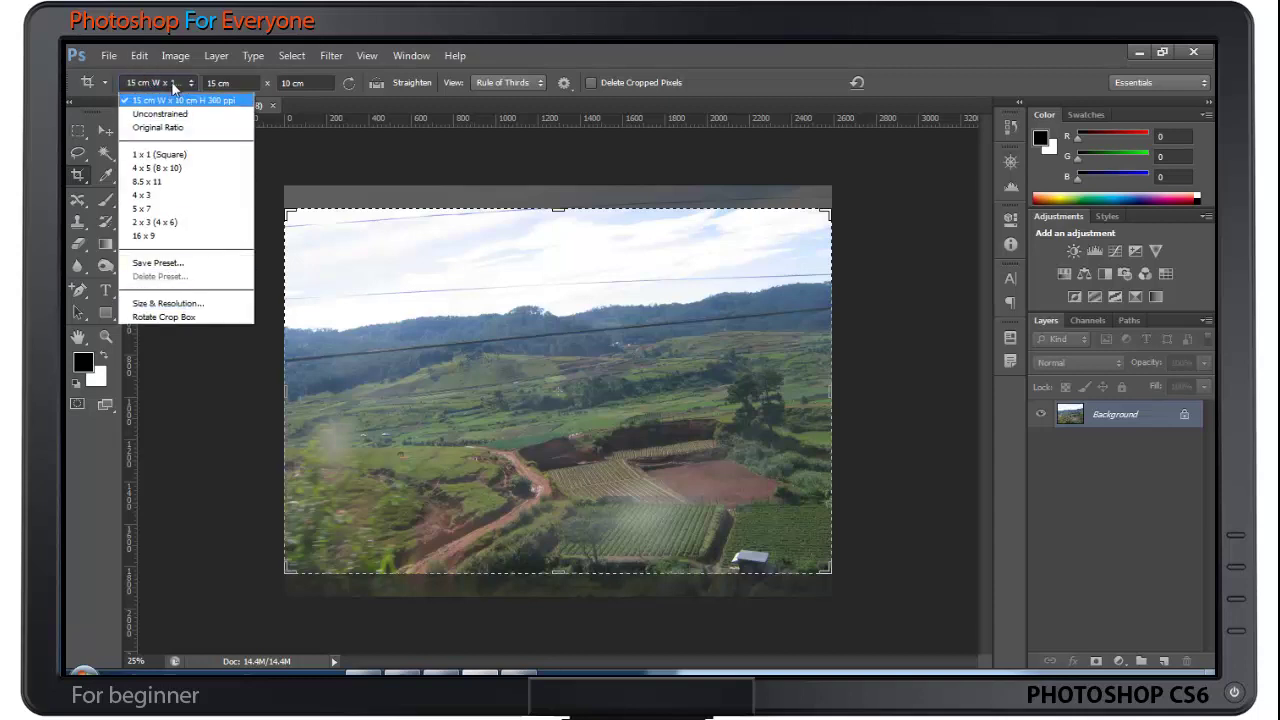
click(186, 113)
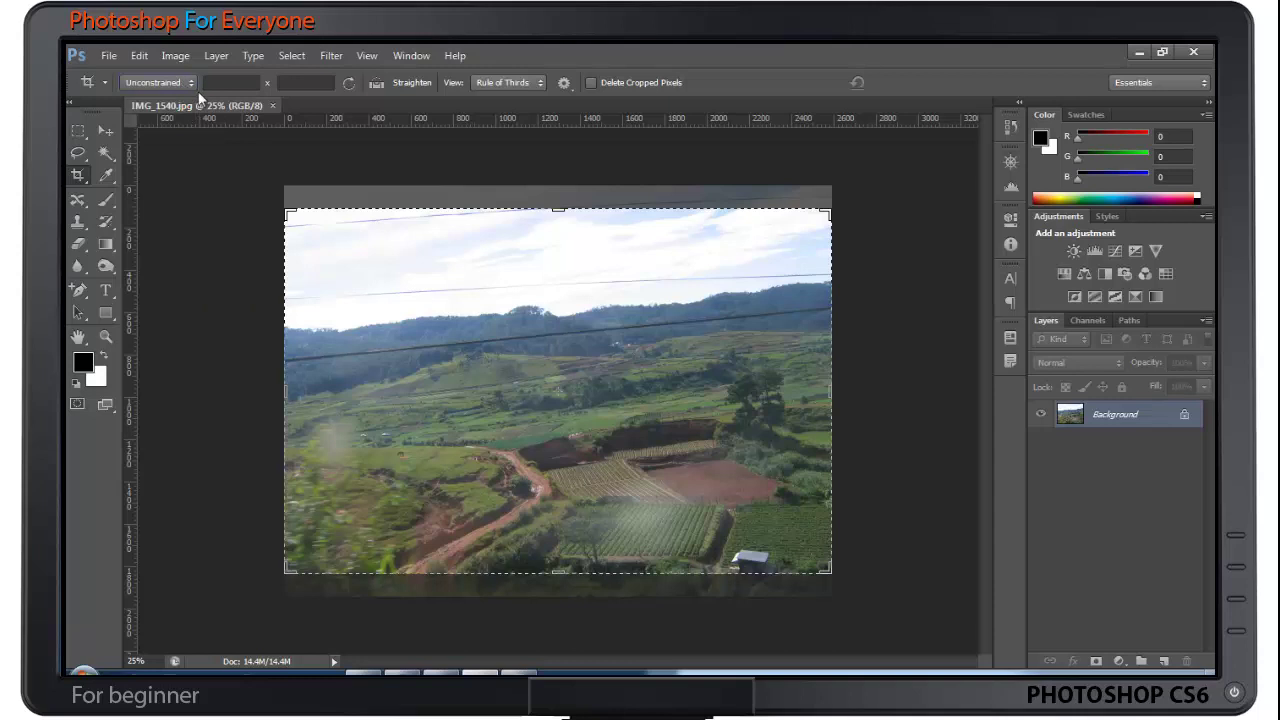
click(106, 132)
click(81, 173)
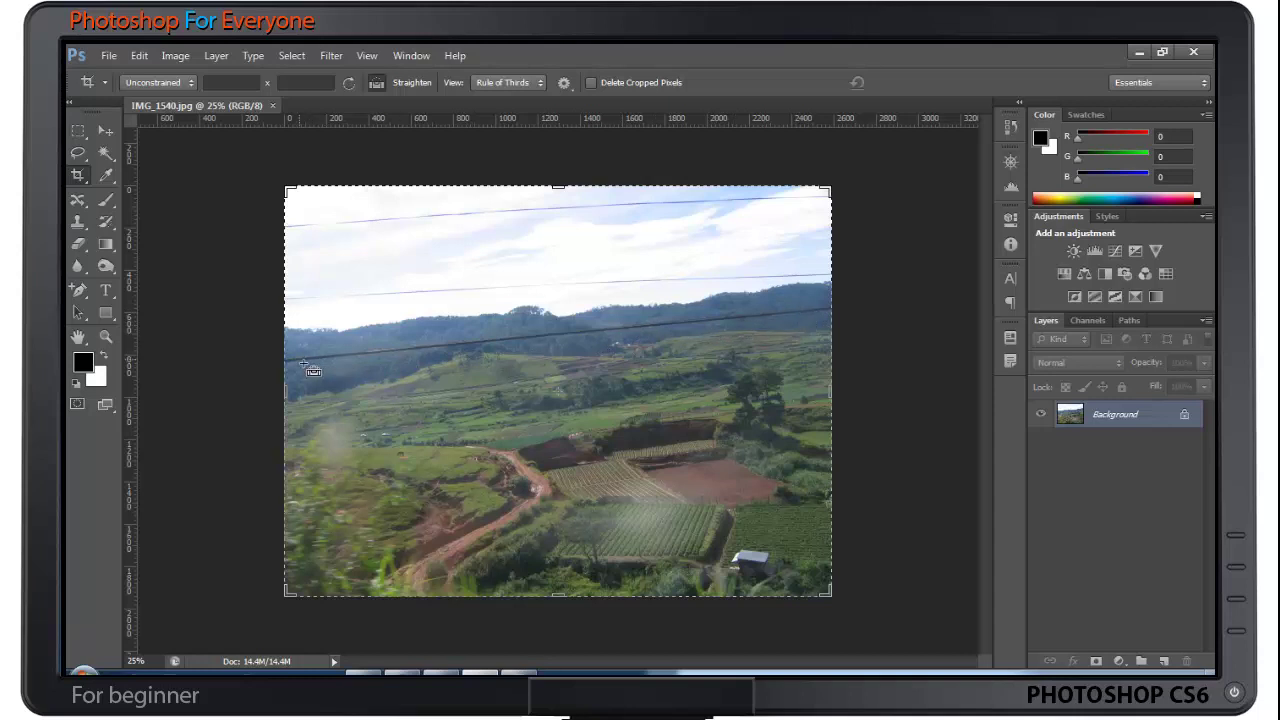
- Straighten the photo along the tilted line and commit the crop
mouse_move(304, 364)
mouse_down()
mouse_move(652, 348)
mouse_move(763, 316)
mouse_up()
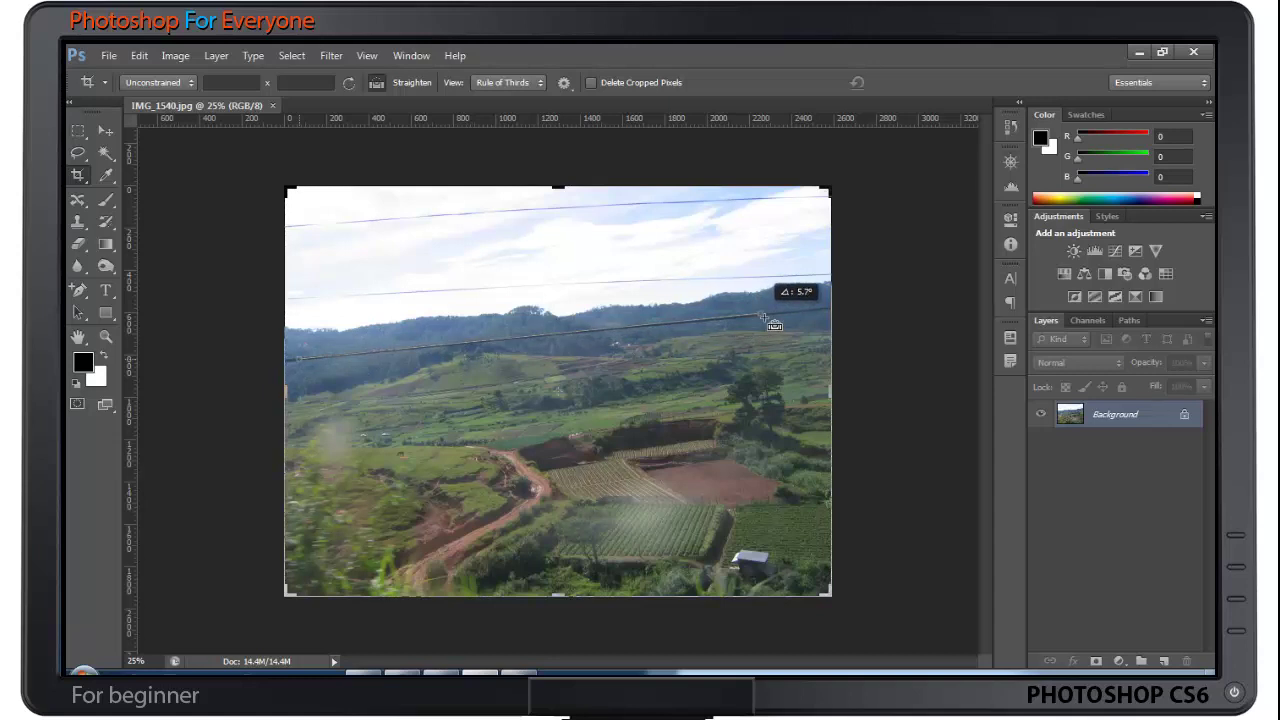
drag(765, 318, 760, 317)
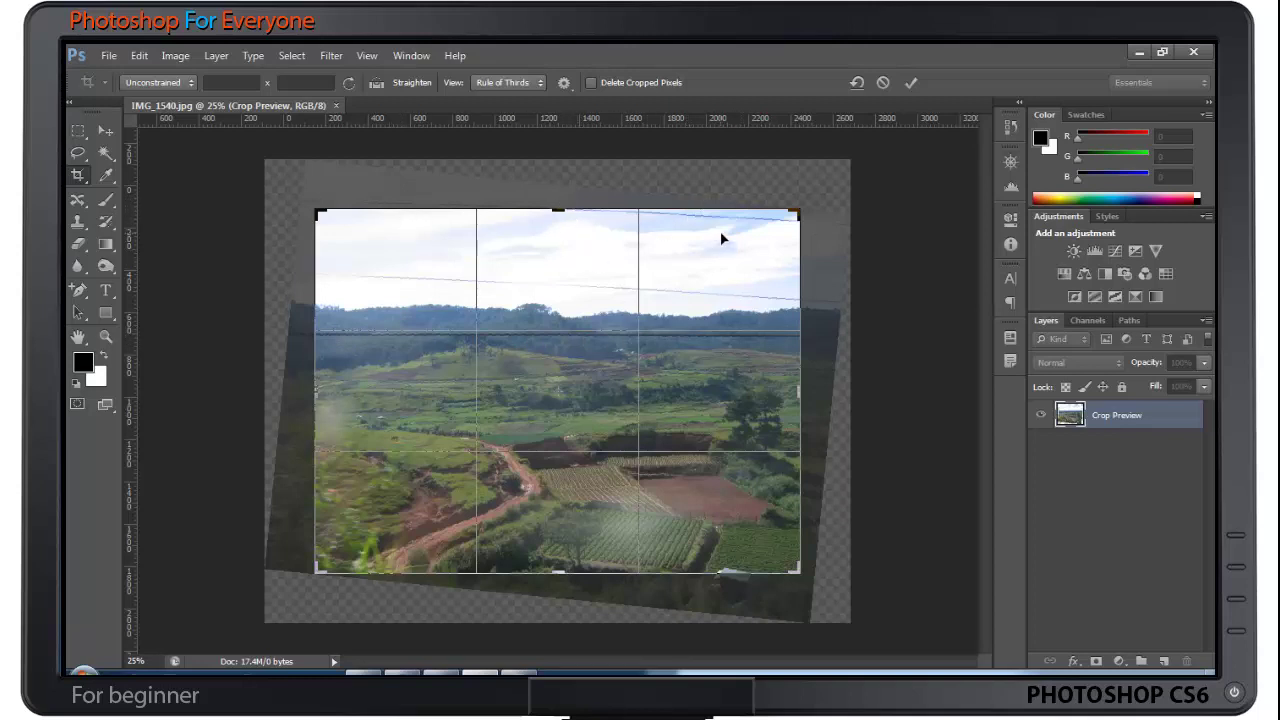
click(911, 83)
click(100, 131)
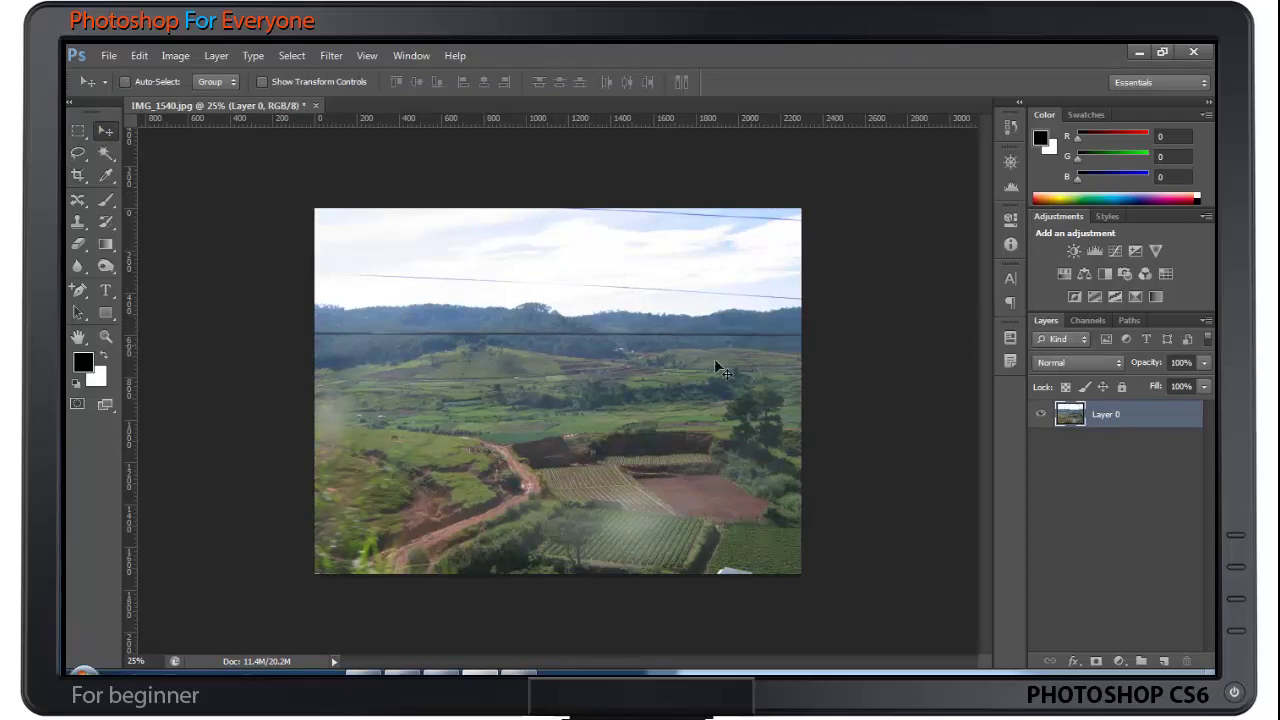
- Reselect the Crop tool with Straighten mode and the Rule of Thirds overlay
key(c)
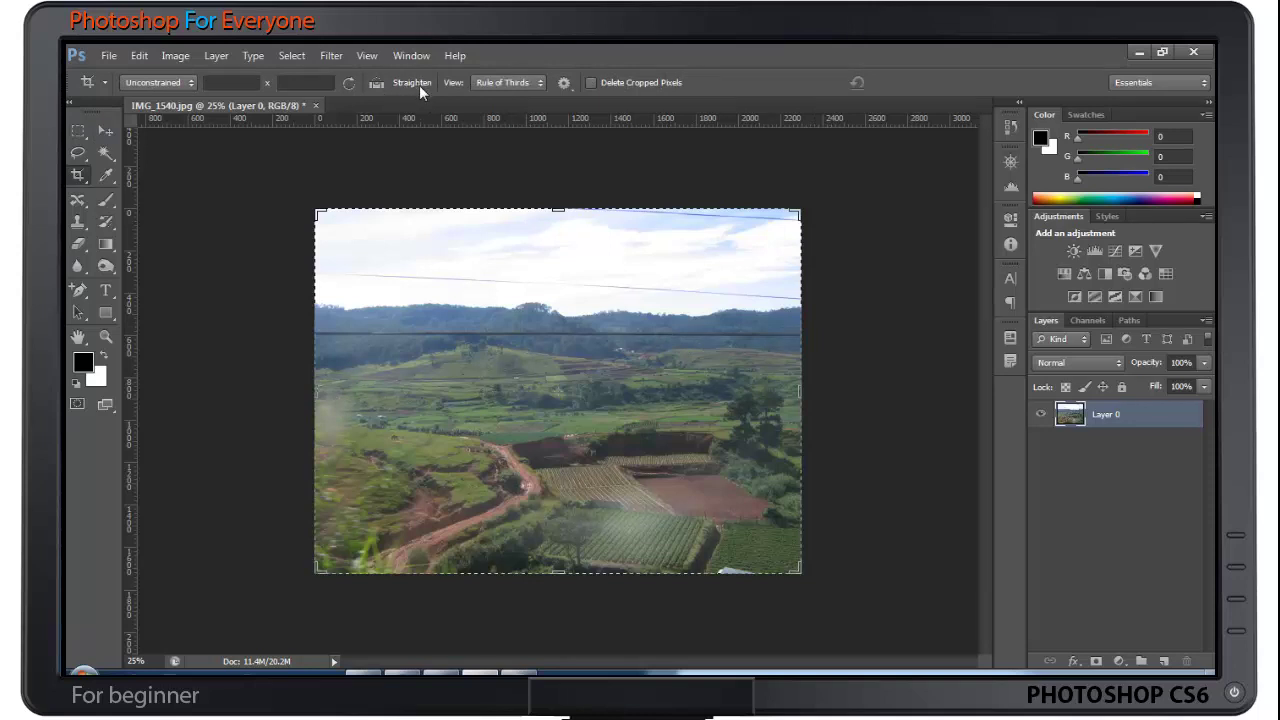
click(417, 87)
click(522, 87)
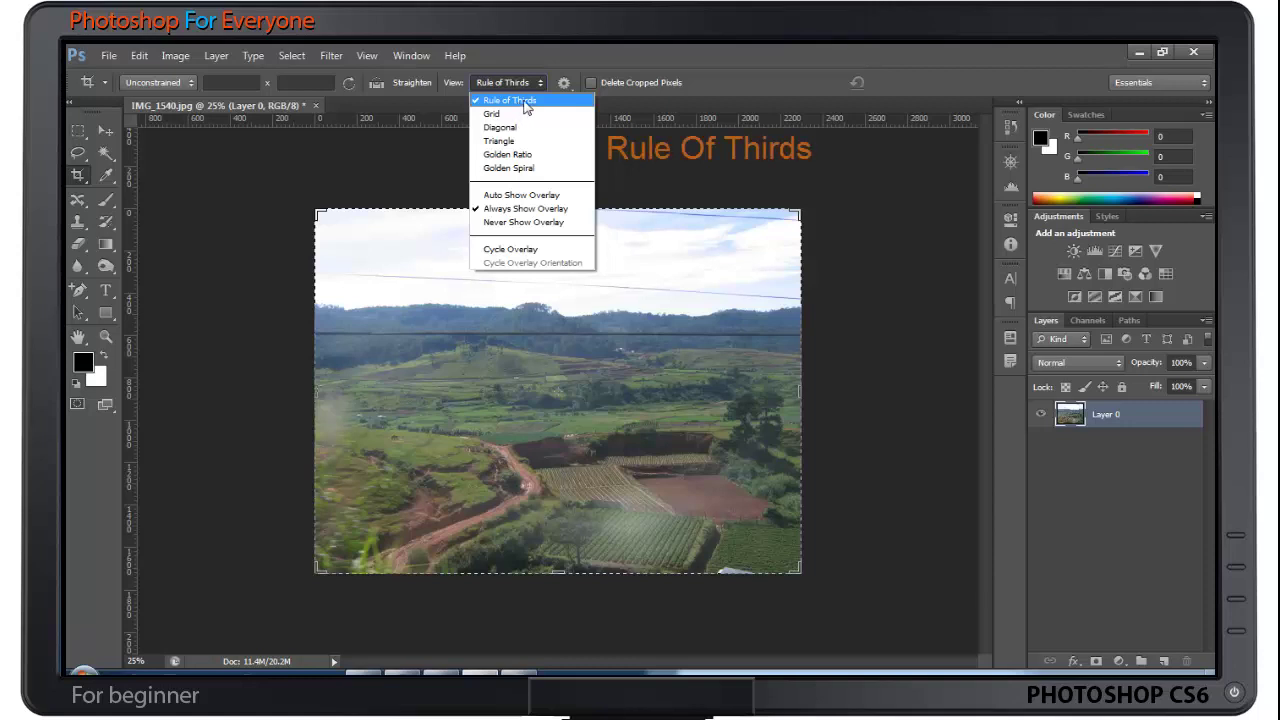
click(522, 101)
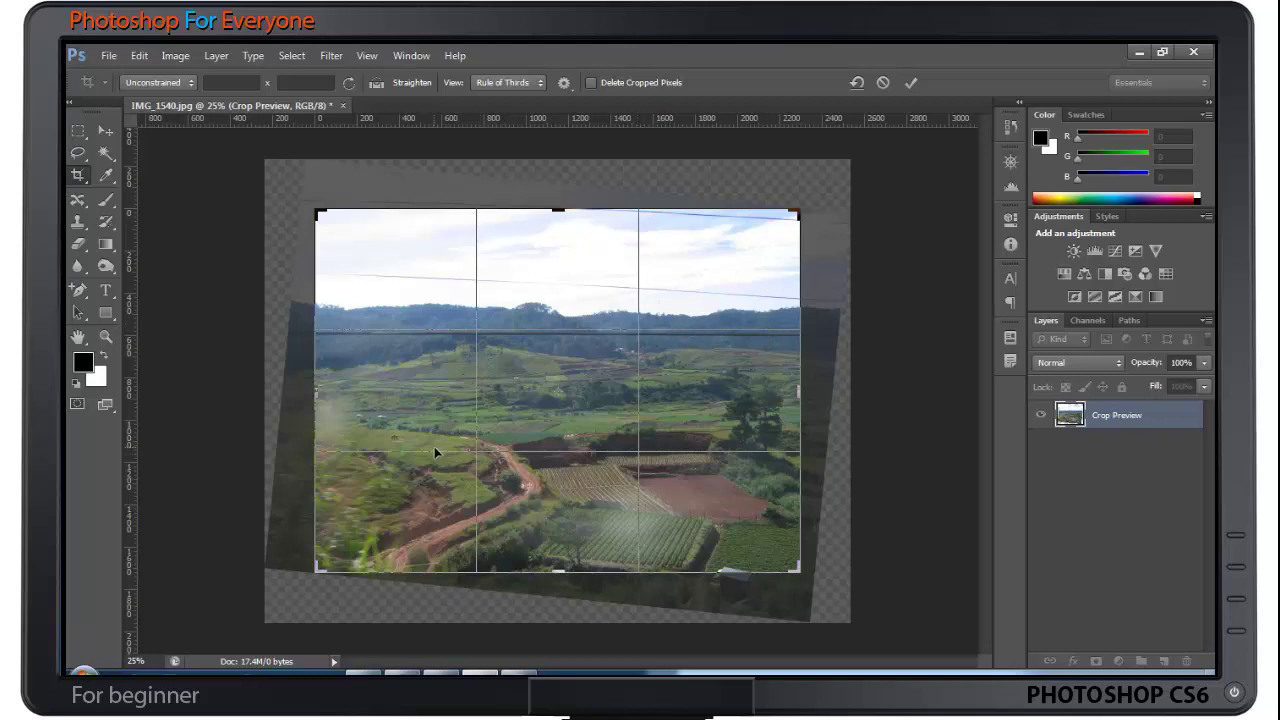
- Try the Diagonal overlay, return to Rule of Thirds, and open the crop settings
click(533, 84)
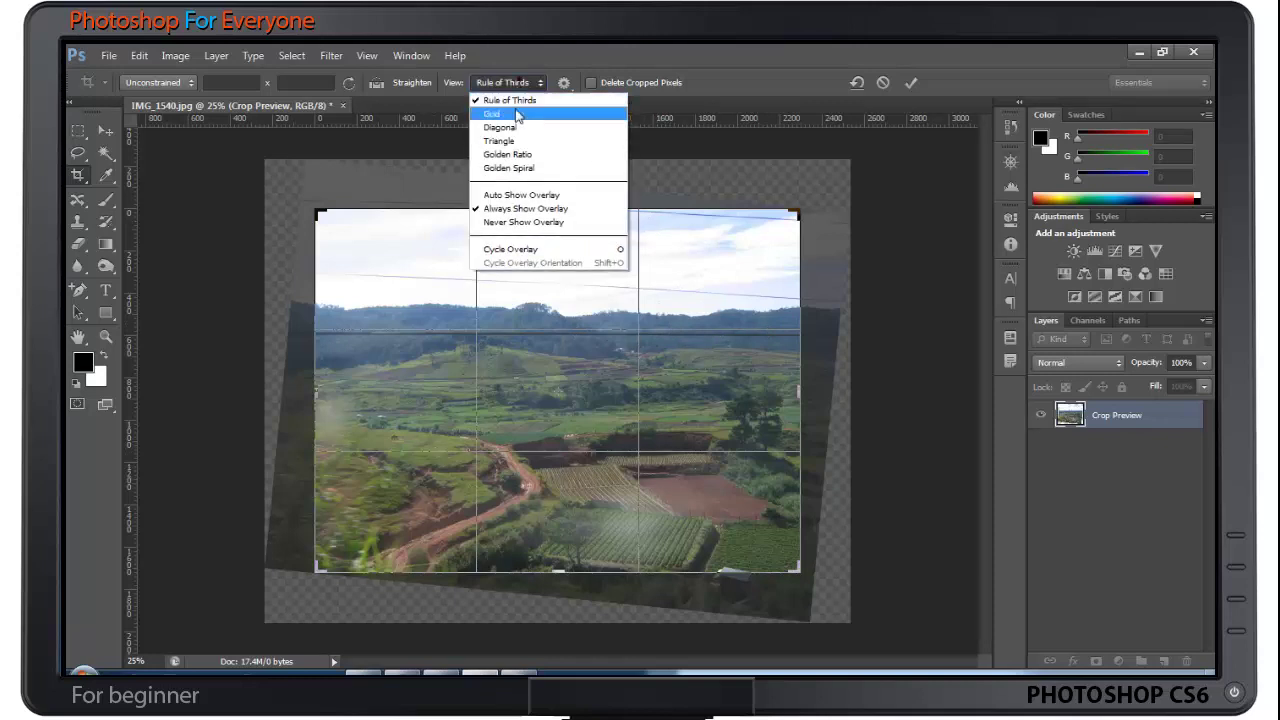
click(508, 124)
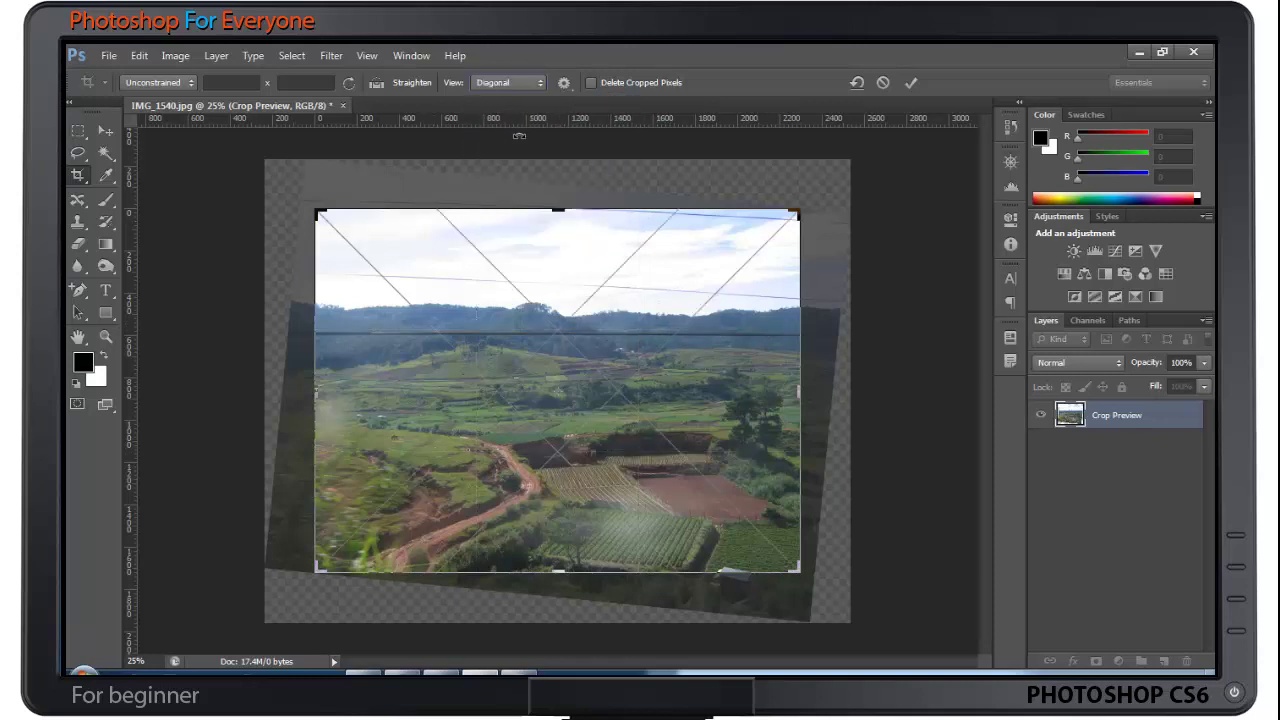
click(522, 84)
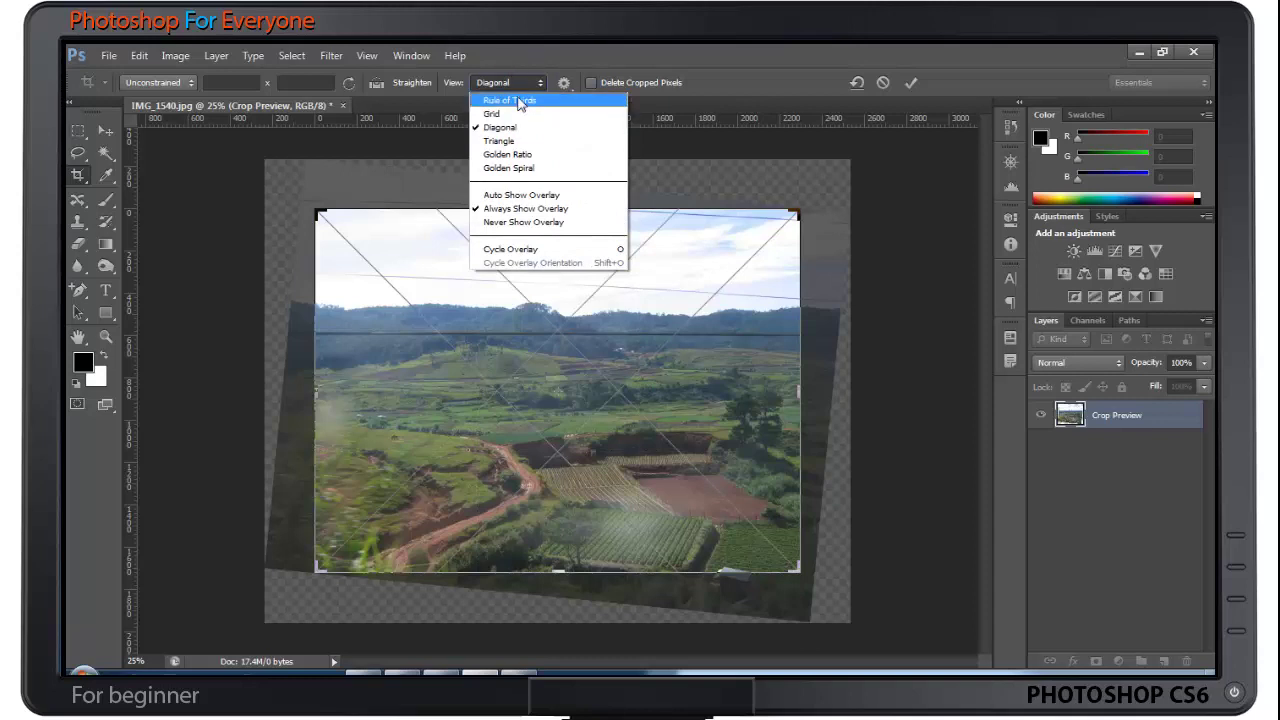
click(510, 100)
click(514, 80)
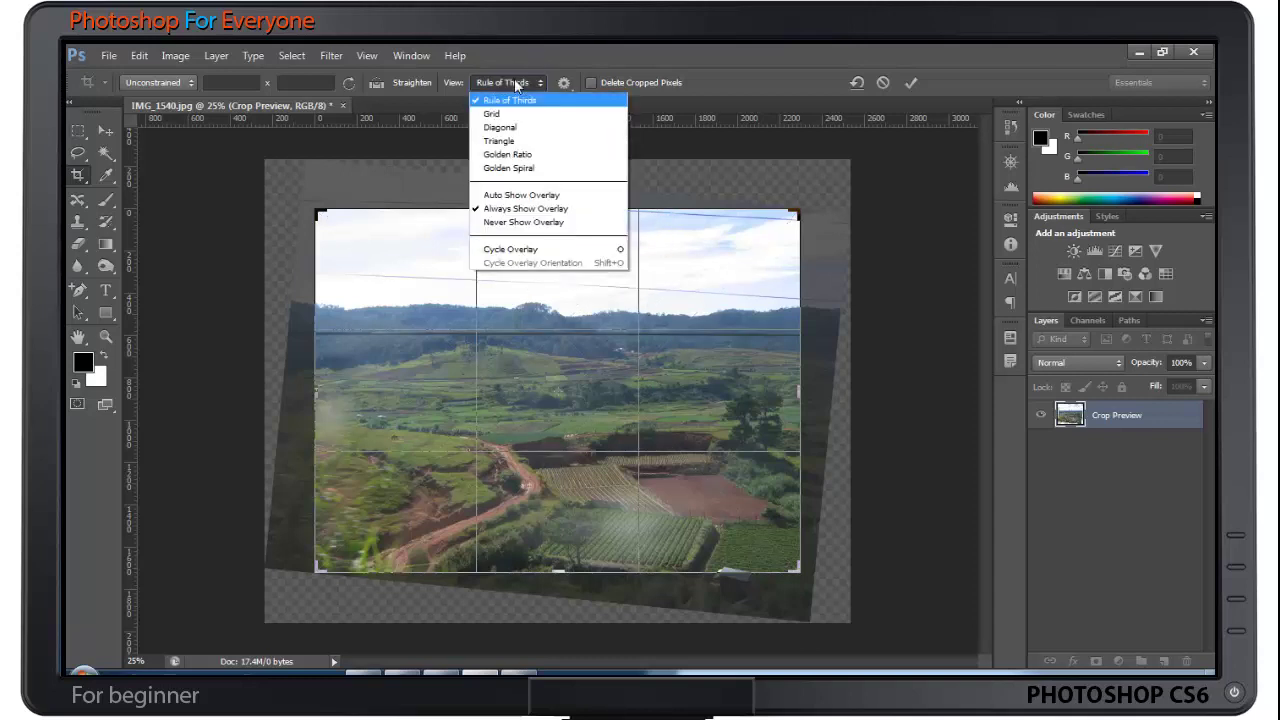
click(579, 86)
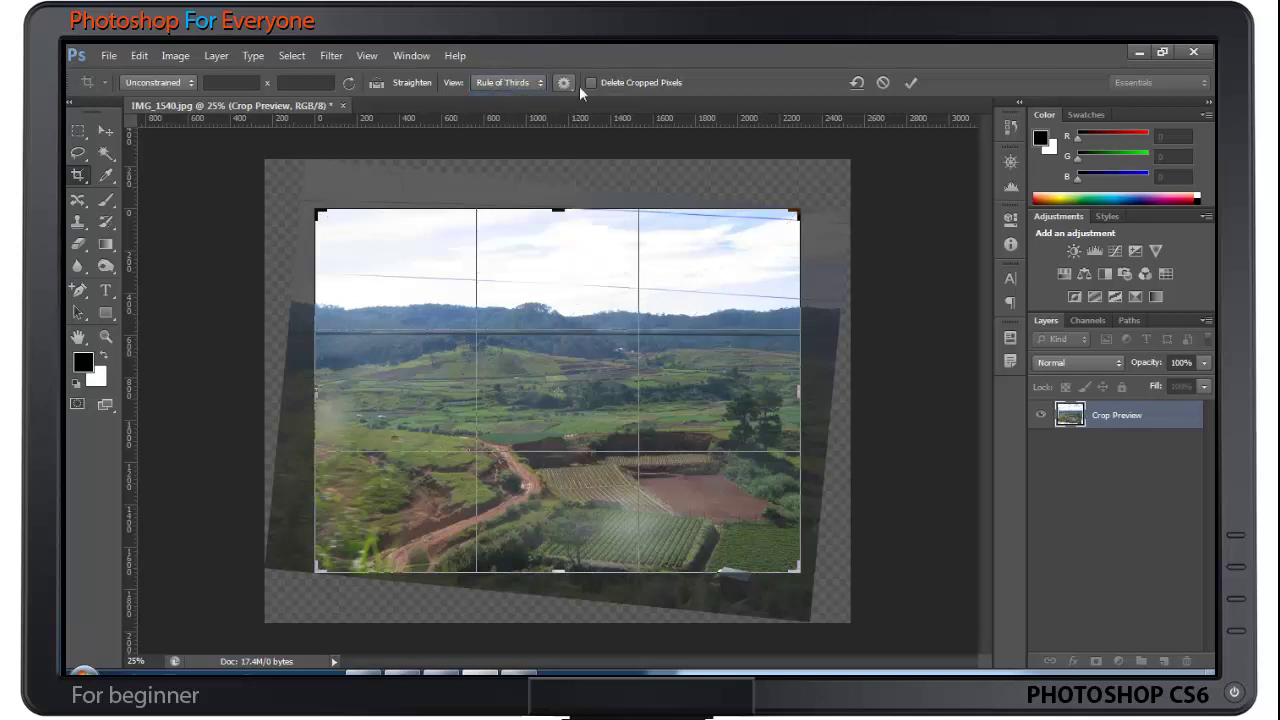
click(565, 83)
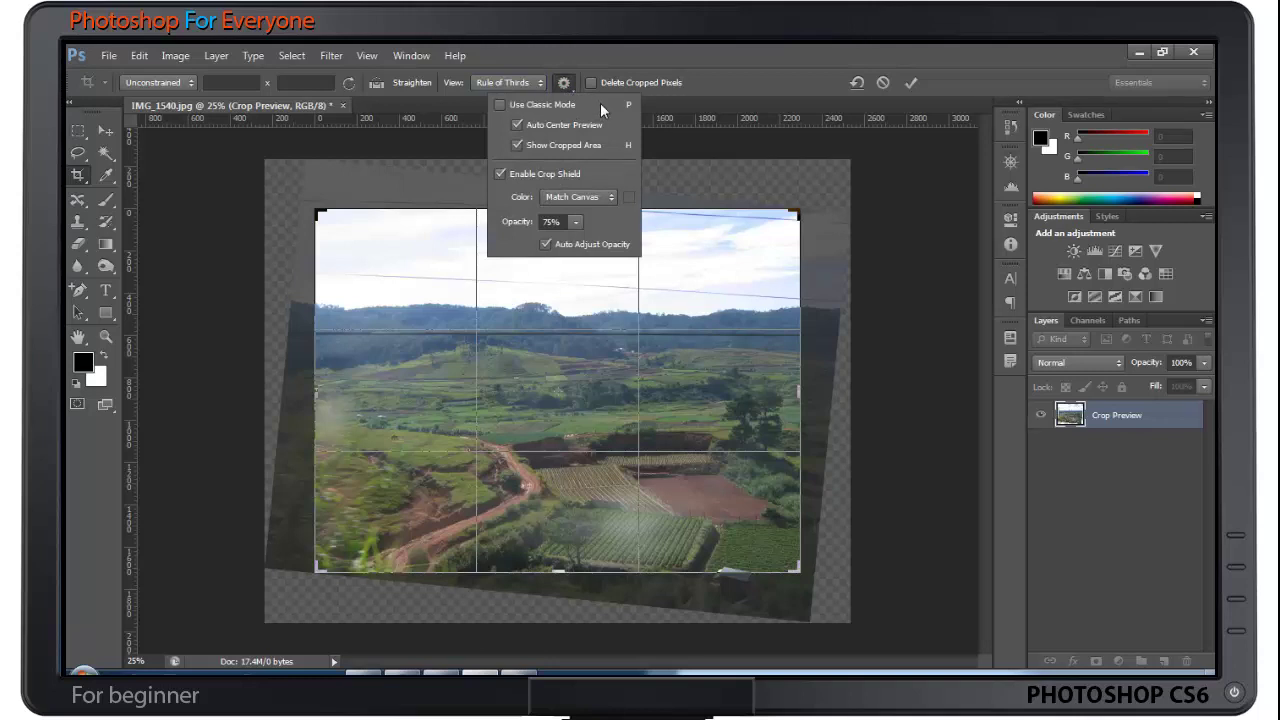
- Lower then raise the crop shield opacity, and close the overlay options
click(575, 221)
drag(578, 244, 538, 249)
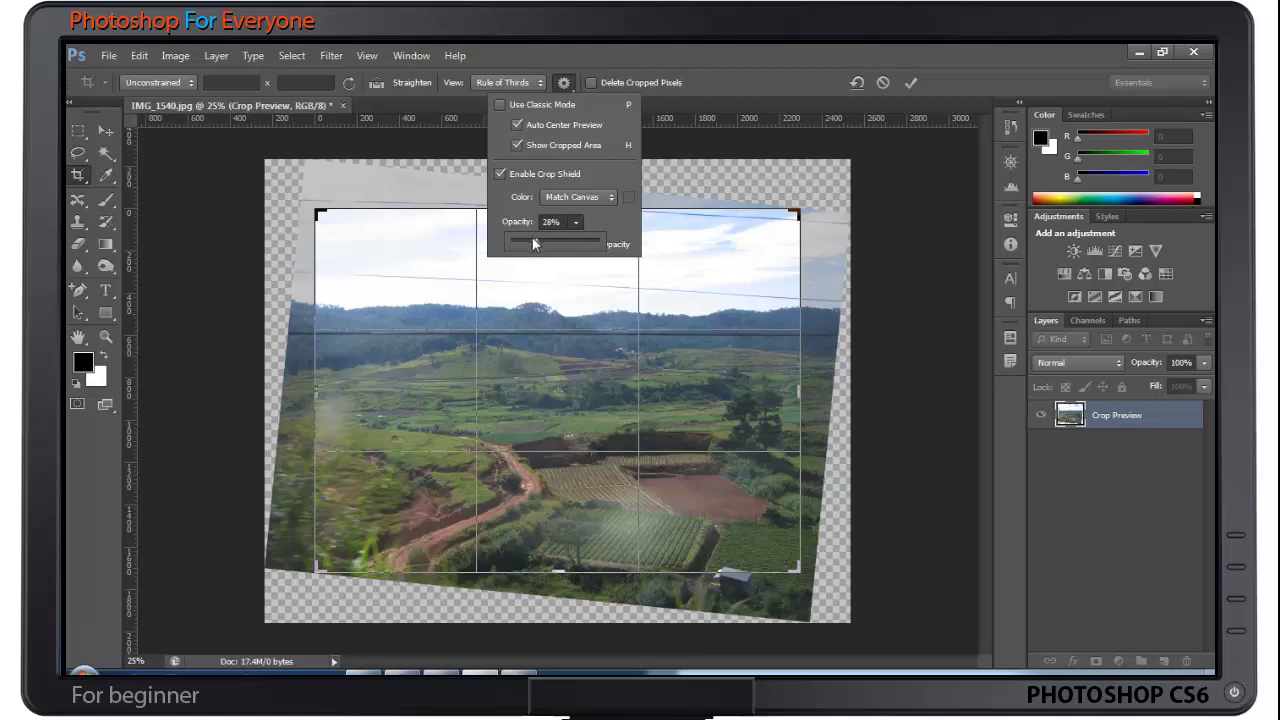
drag(558, 243, 585, 246)
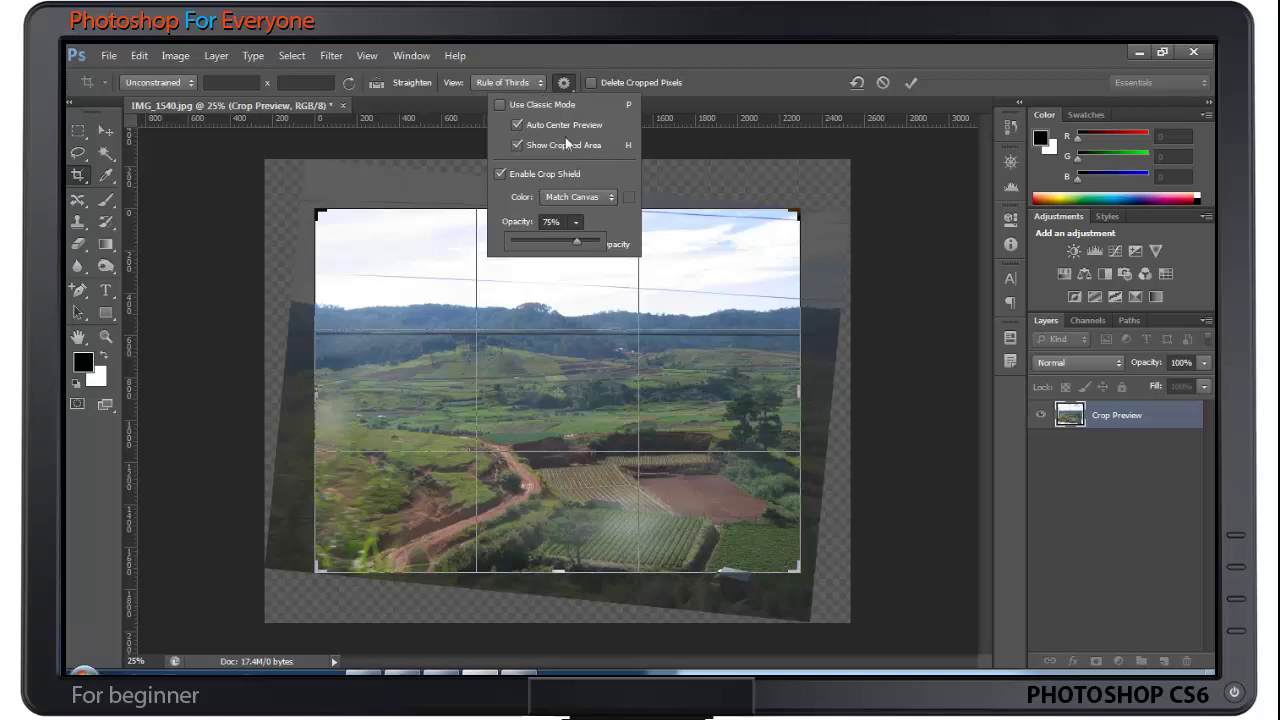
click(640, 50)
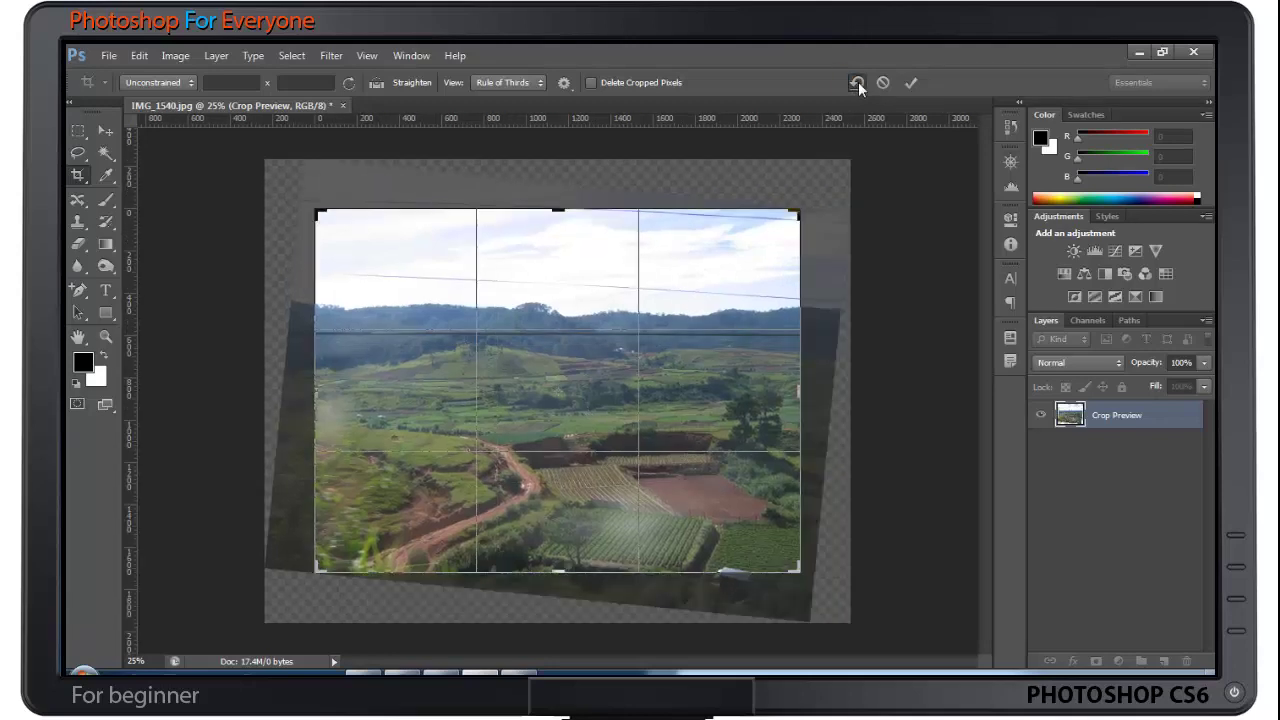
- Choose Don't Crop, undo back to the full tilted photo, and show the crop tool variants
click(105, 131)
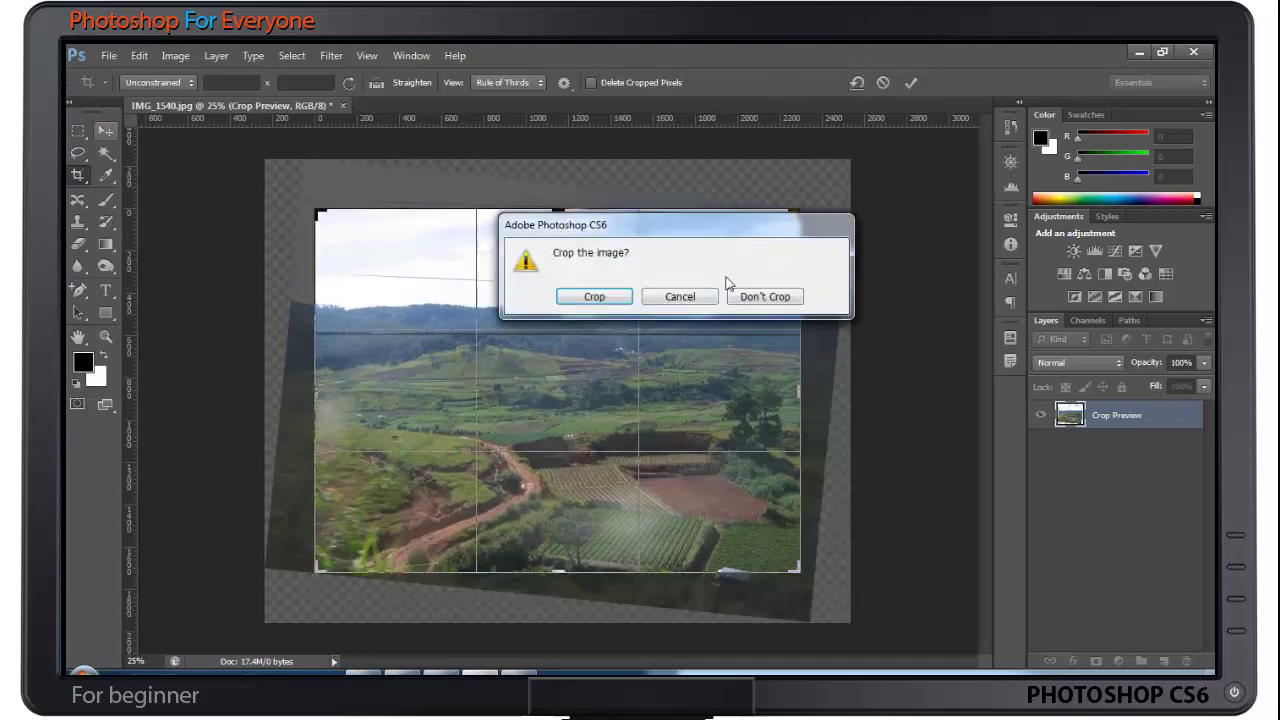
click(767, 297)
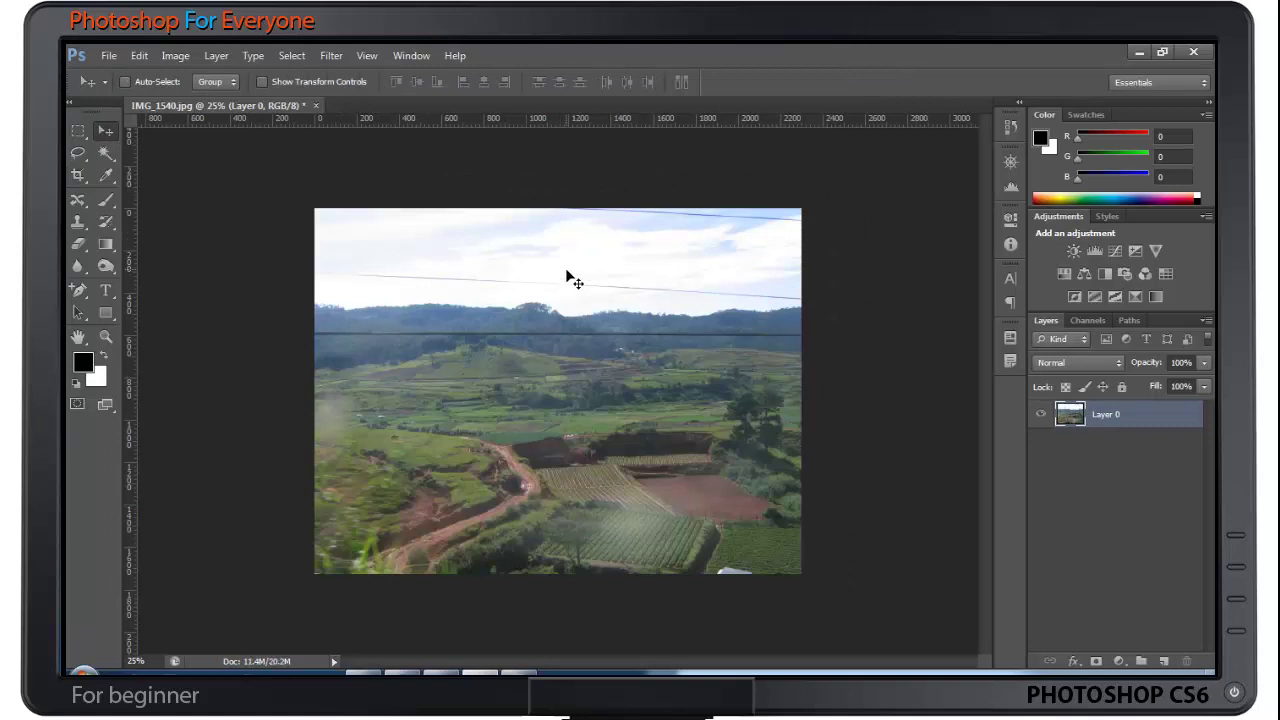
key(ctrl+z)
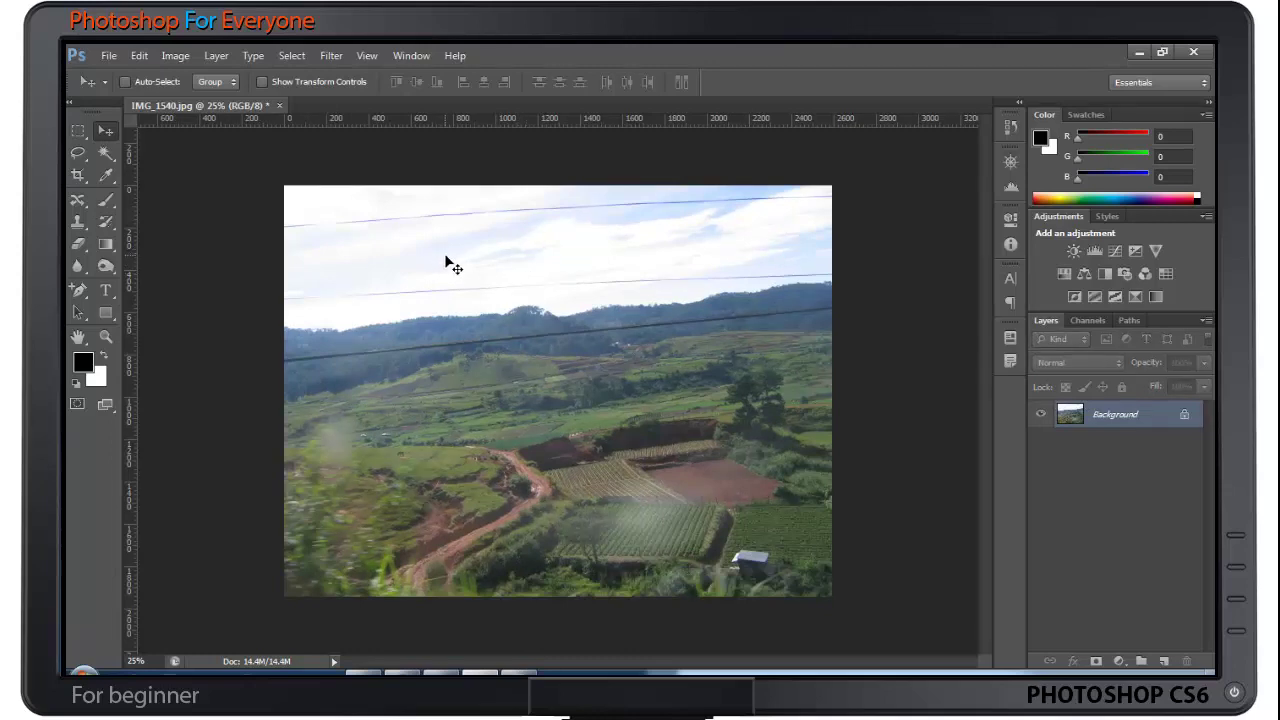
click(80, 176)
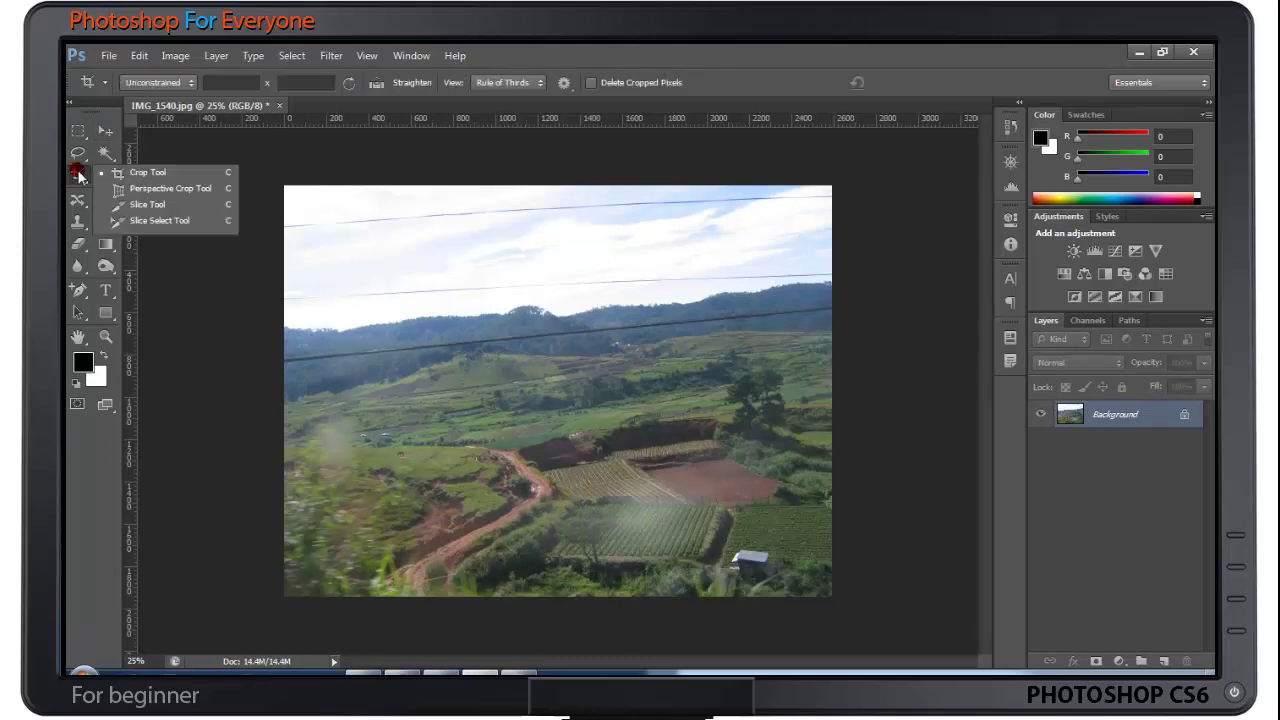
- Choose the Perspective Crop Tool and close the landscape photo without saving
click(187, 188)
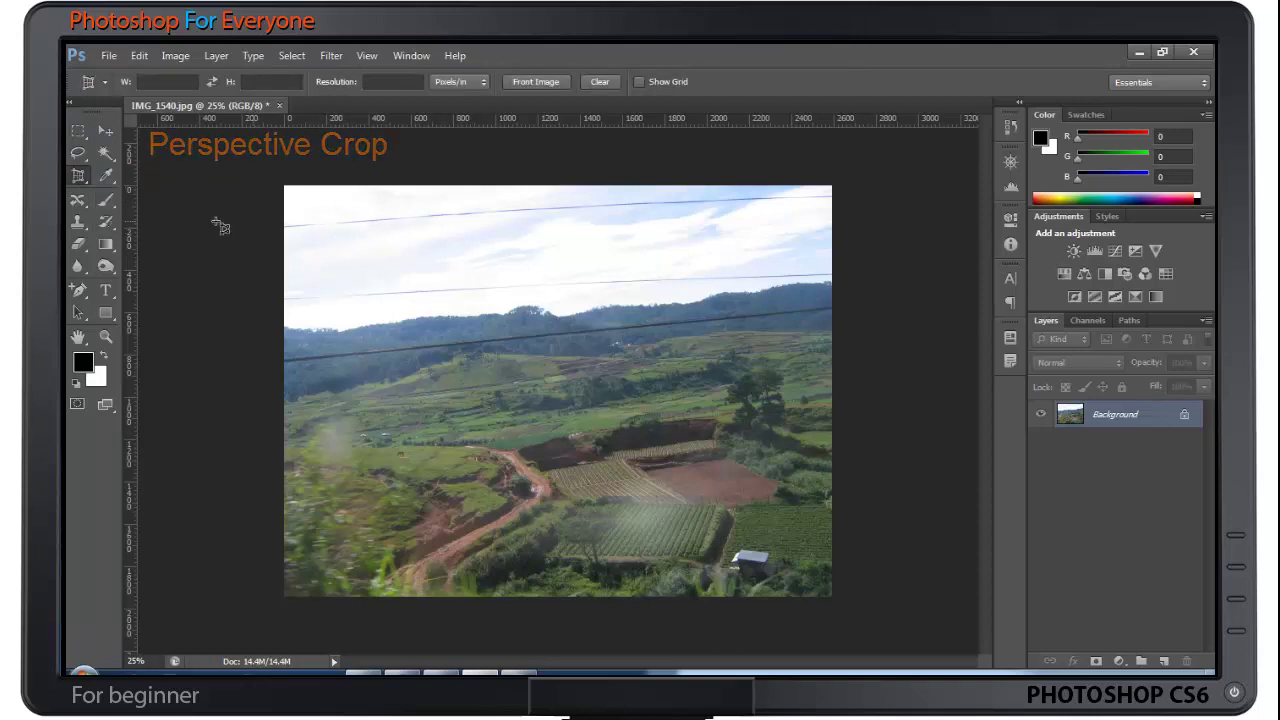
click(280, 106)
click(654, 296)
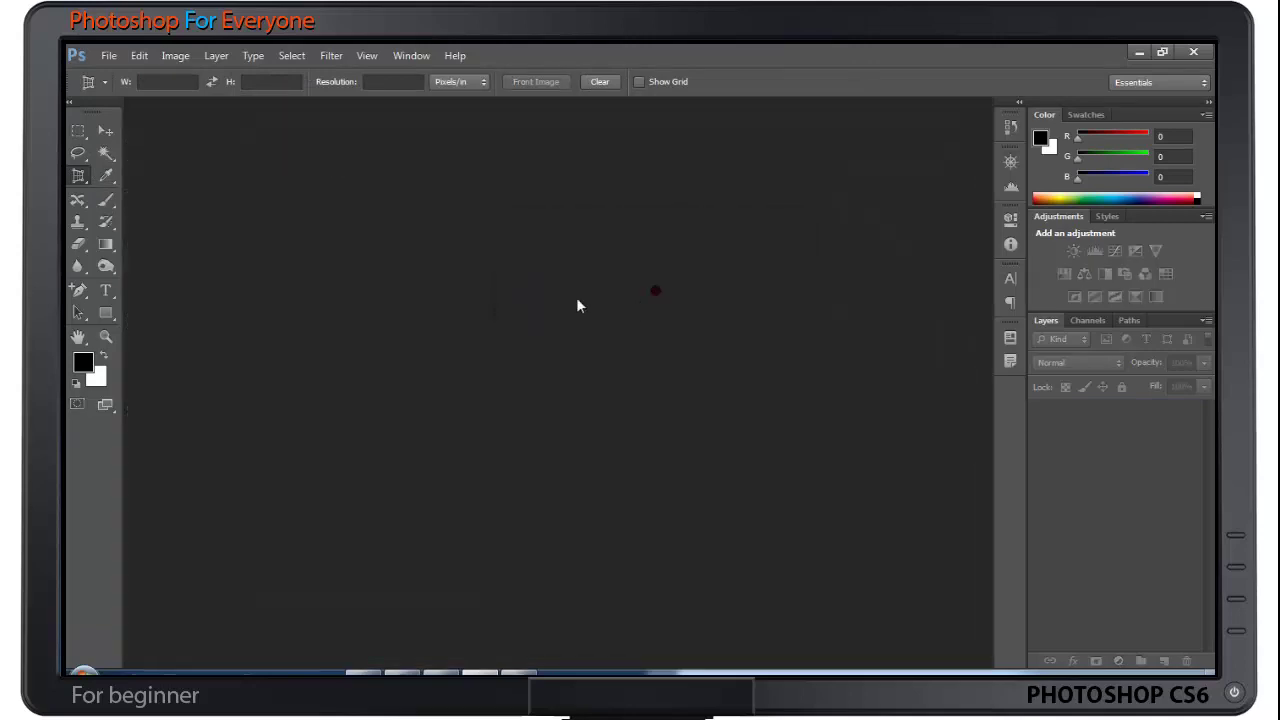
- Open pagoda.jpg and reselect the Perspective Crop Tool
key(ctrl+o)
drag(827, 251, 828, 285)
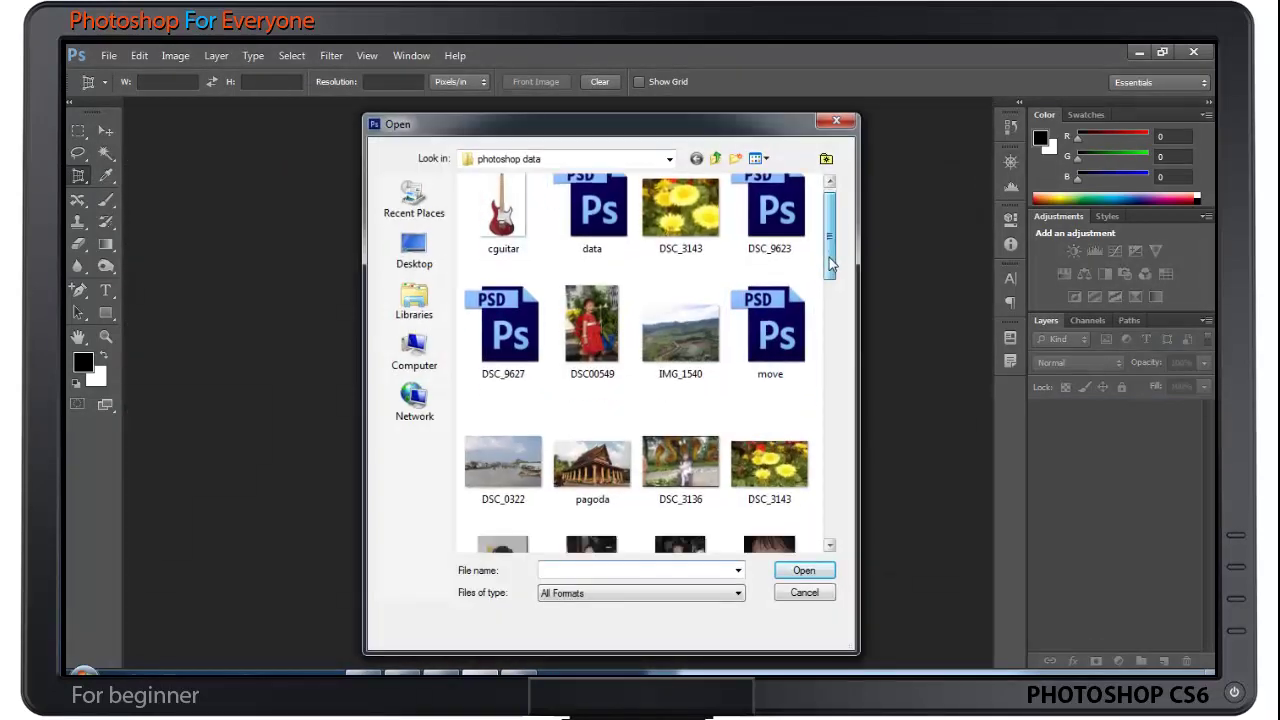
click(592, 375)
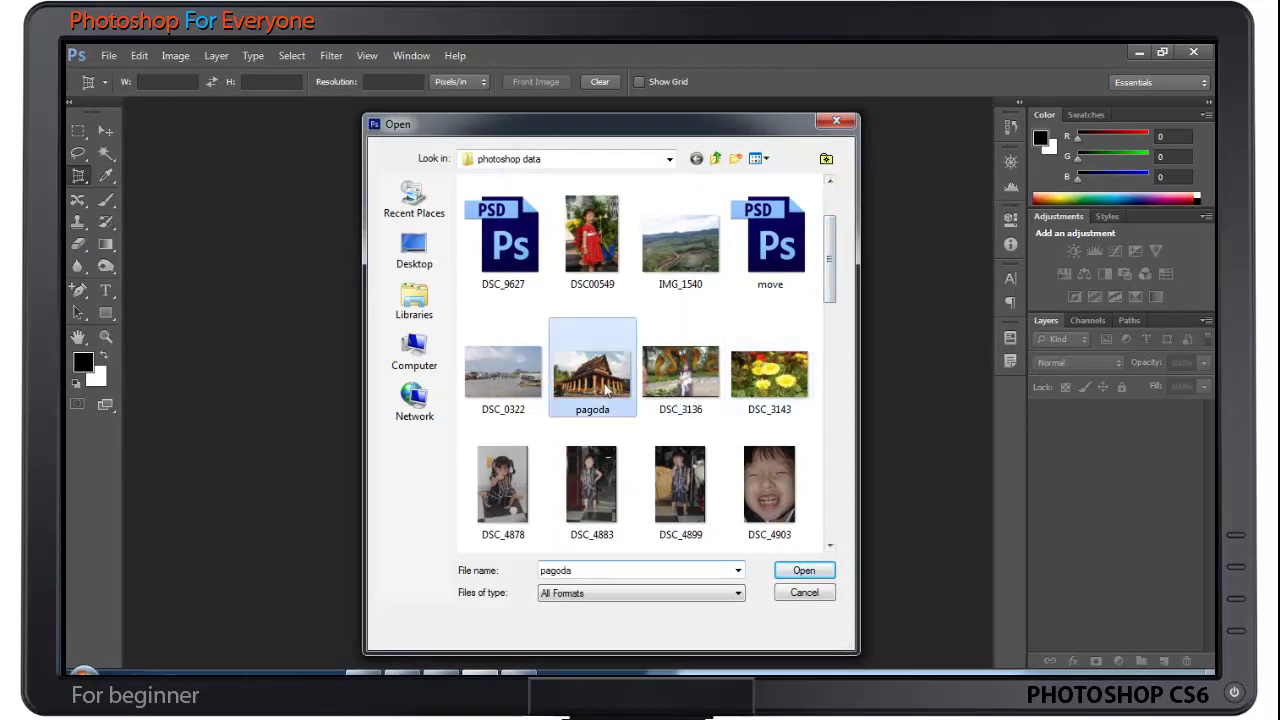
click(802, 570)
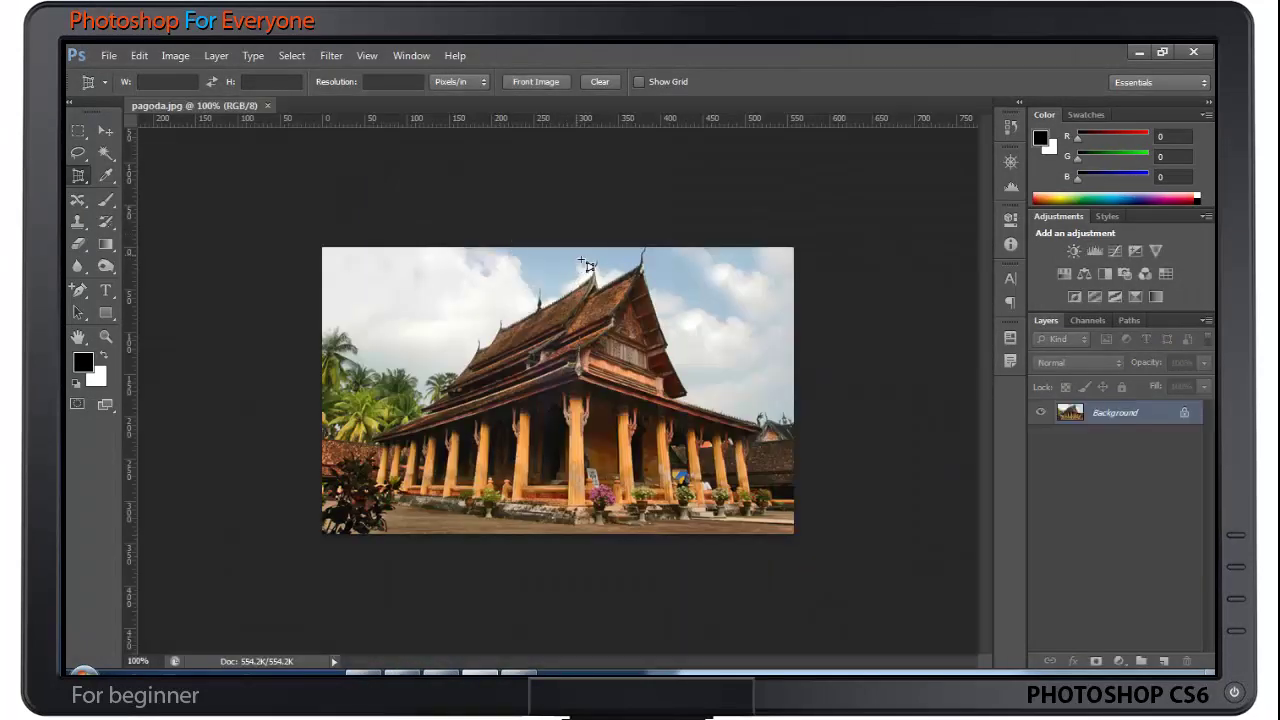
right_click(80, 177)
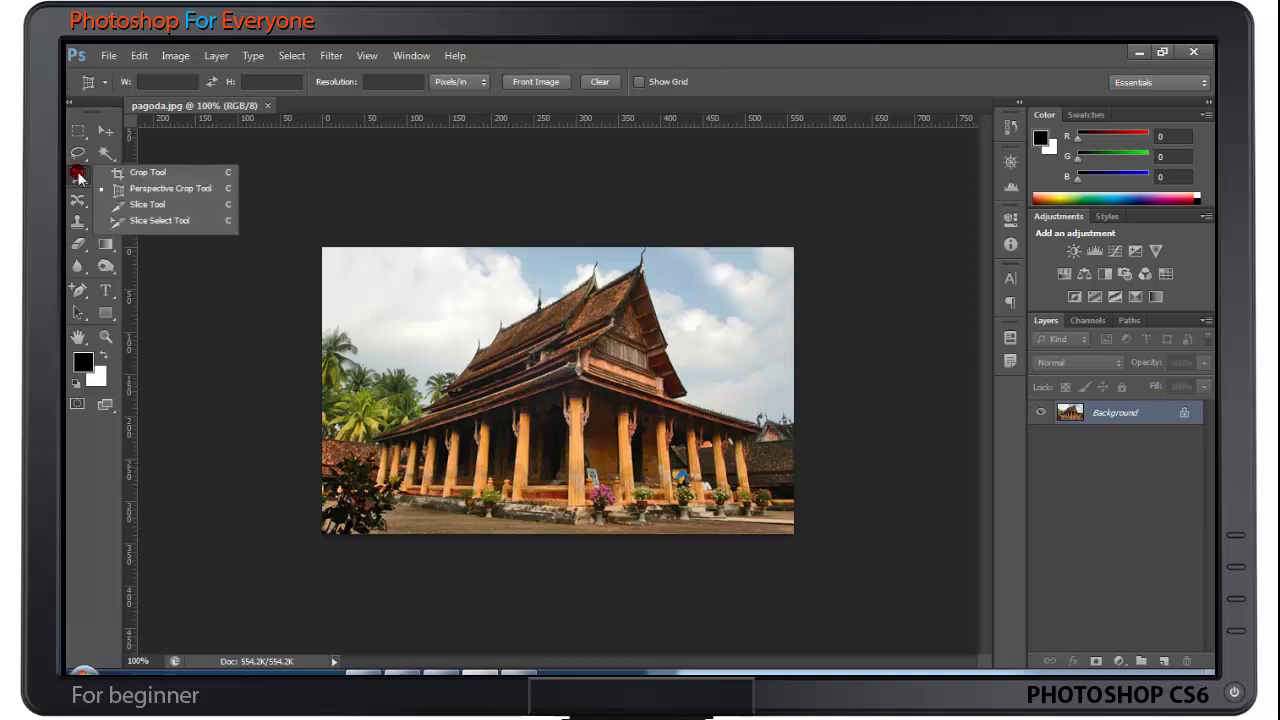
click(119, 185)
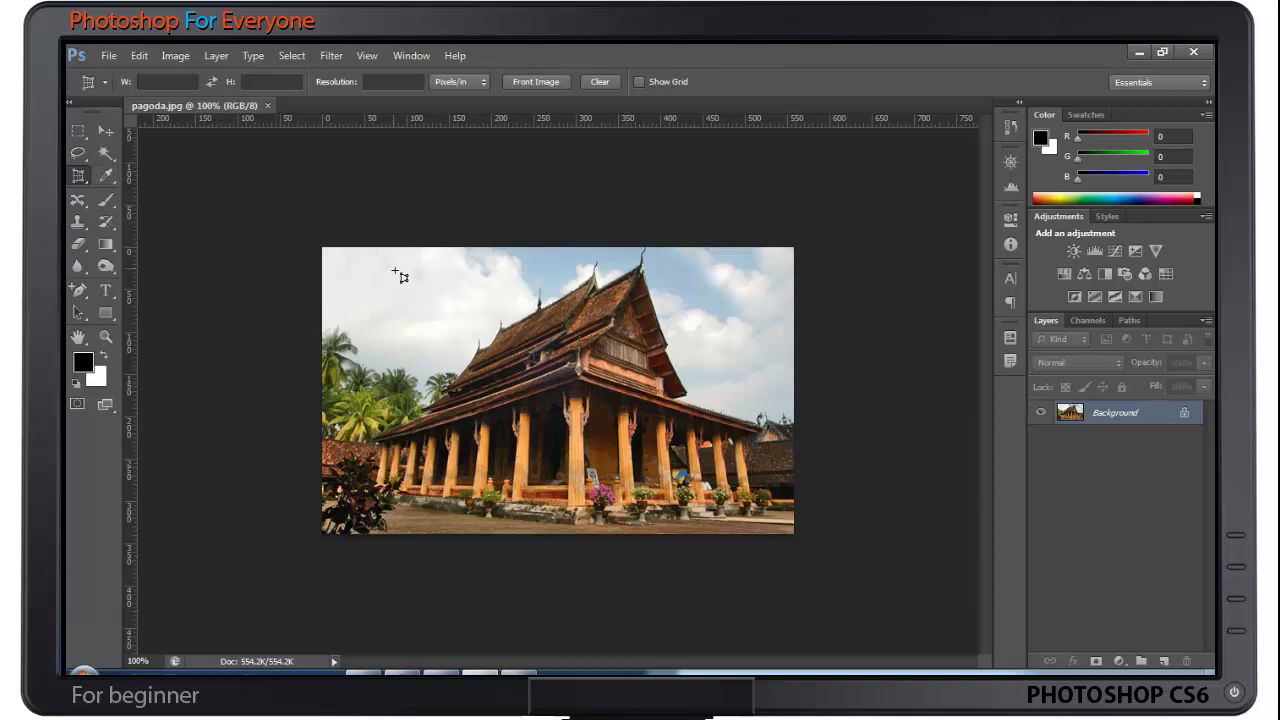
- Draw a perspective crop box over the pagoda and adjust its lower-right and top-left corners
mouse_move(357, 257)
mouse_down()
mouse_move(762, 497)
mouse_move(769, 518)
mouse_up()
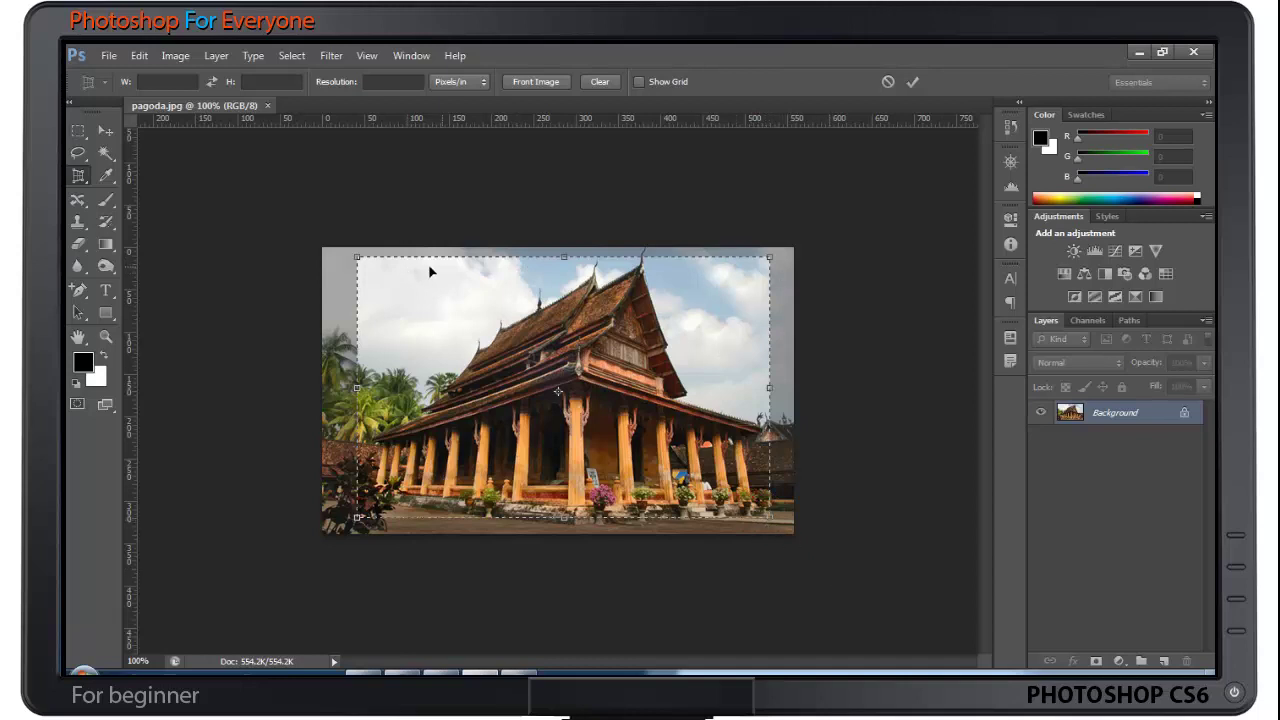
drag(770, 519, 793, 533)
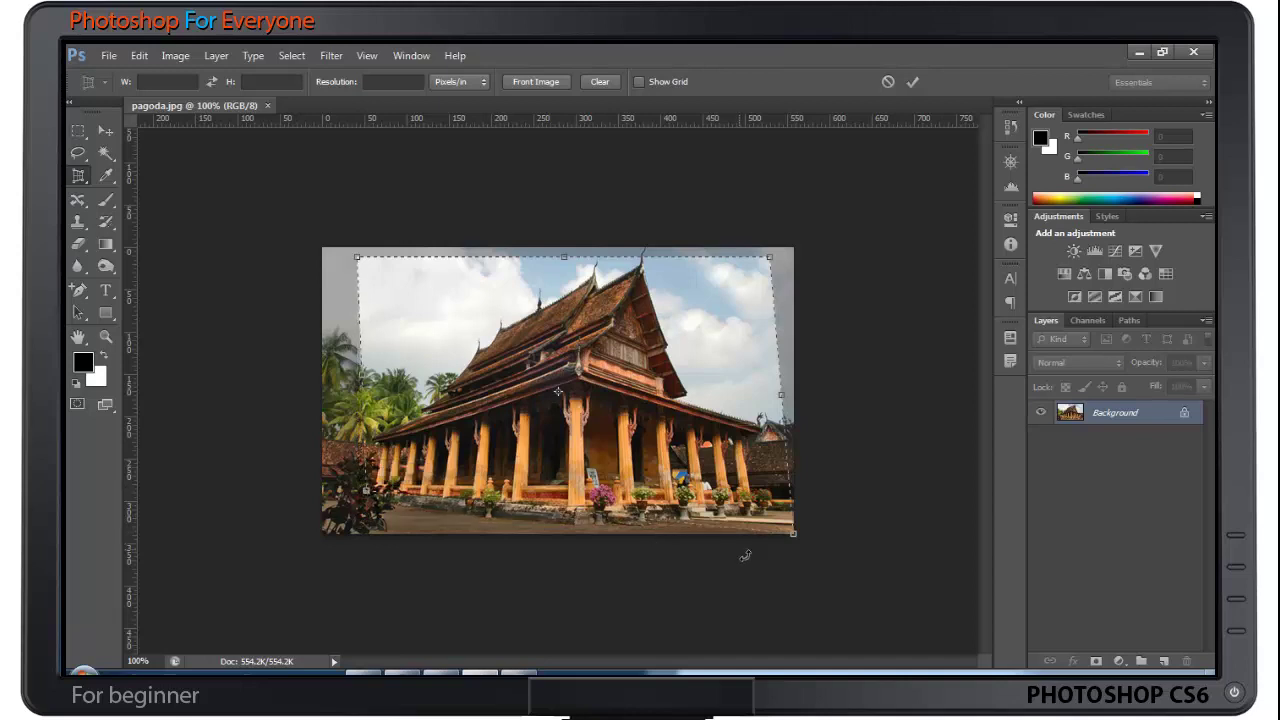
drag(798, 544, 765, 515)
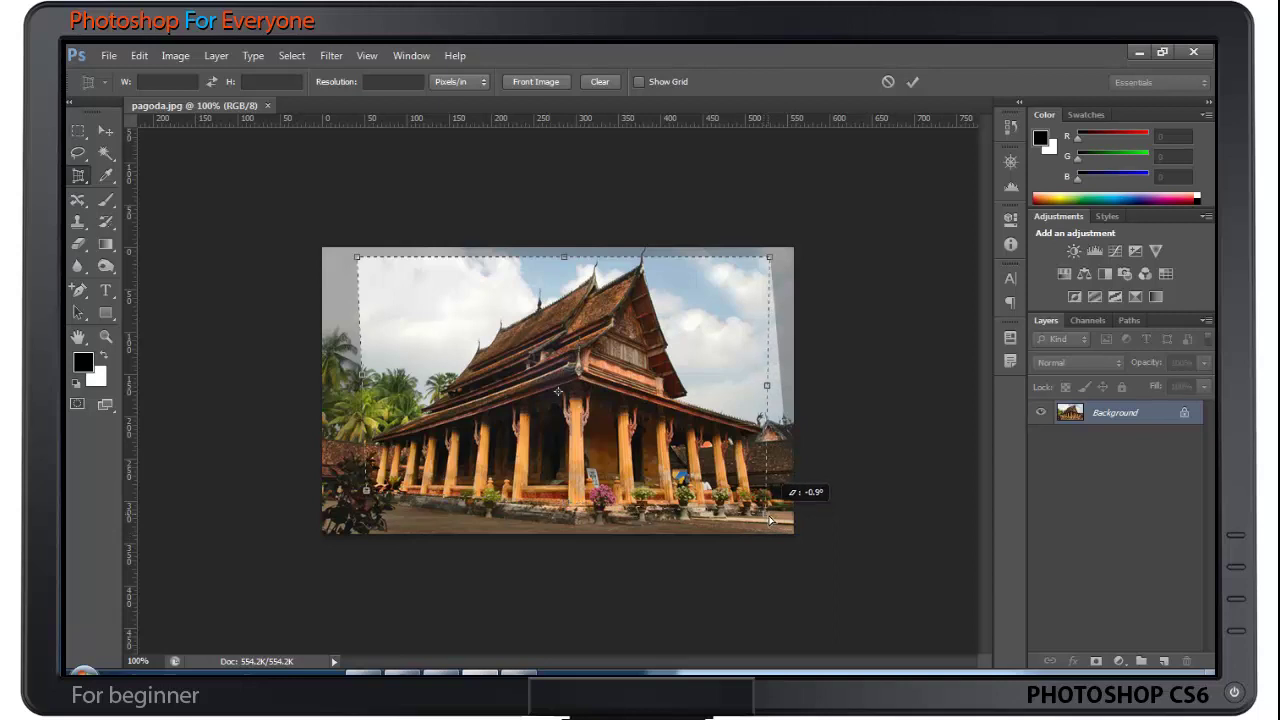
drag(765, 516, 765, 516)
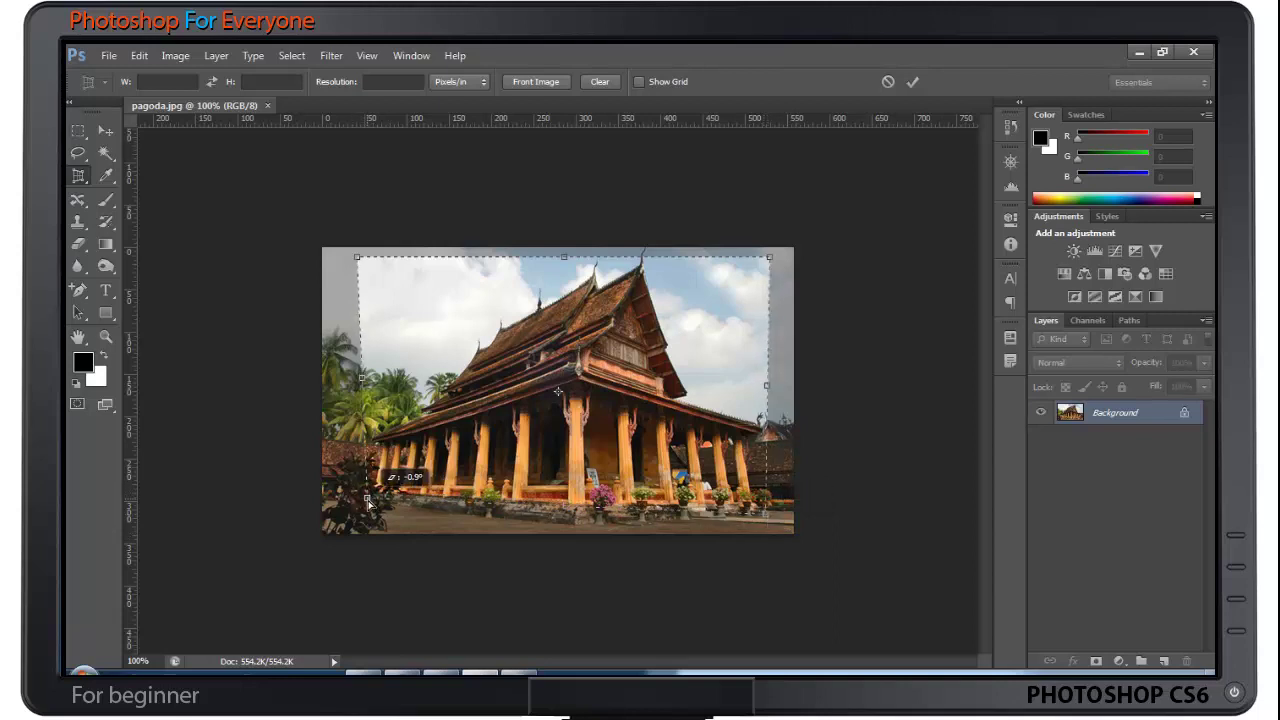
drag(360, 259, 418, 292)
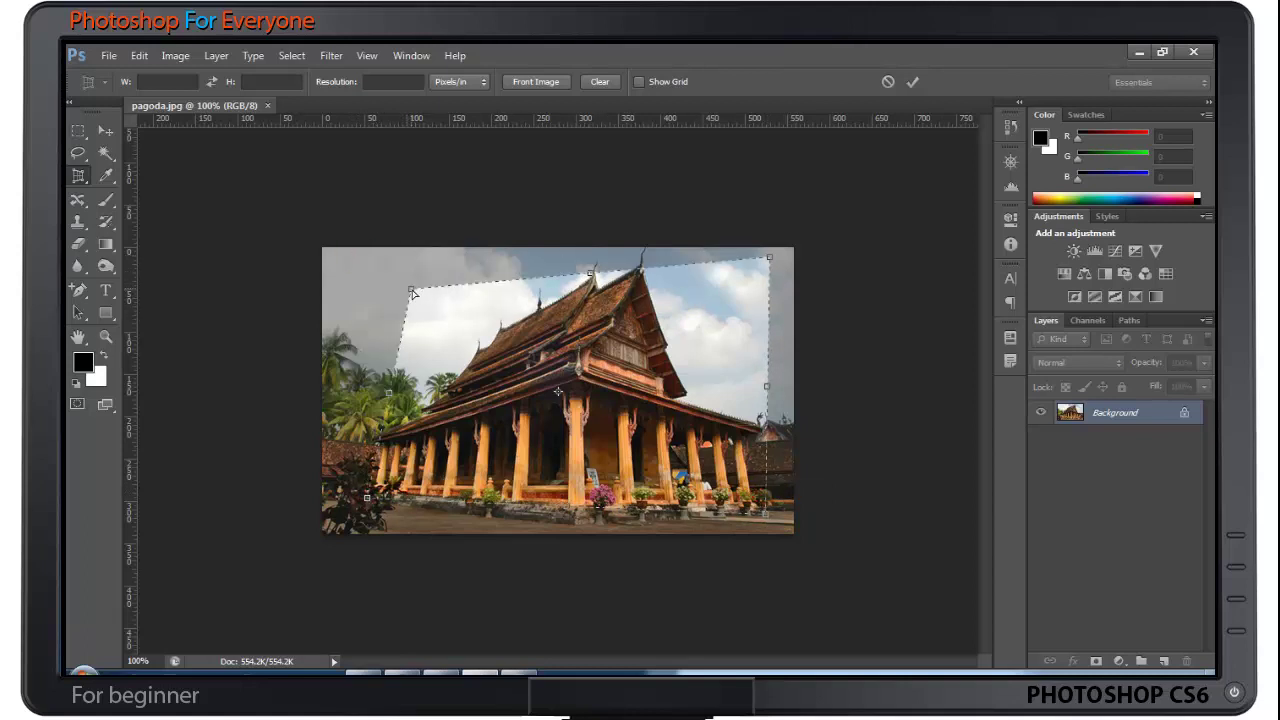
drag(413, 292, 423, 260)
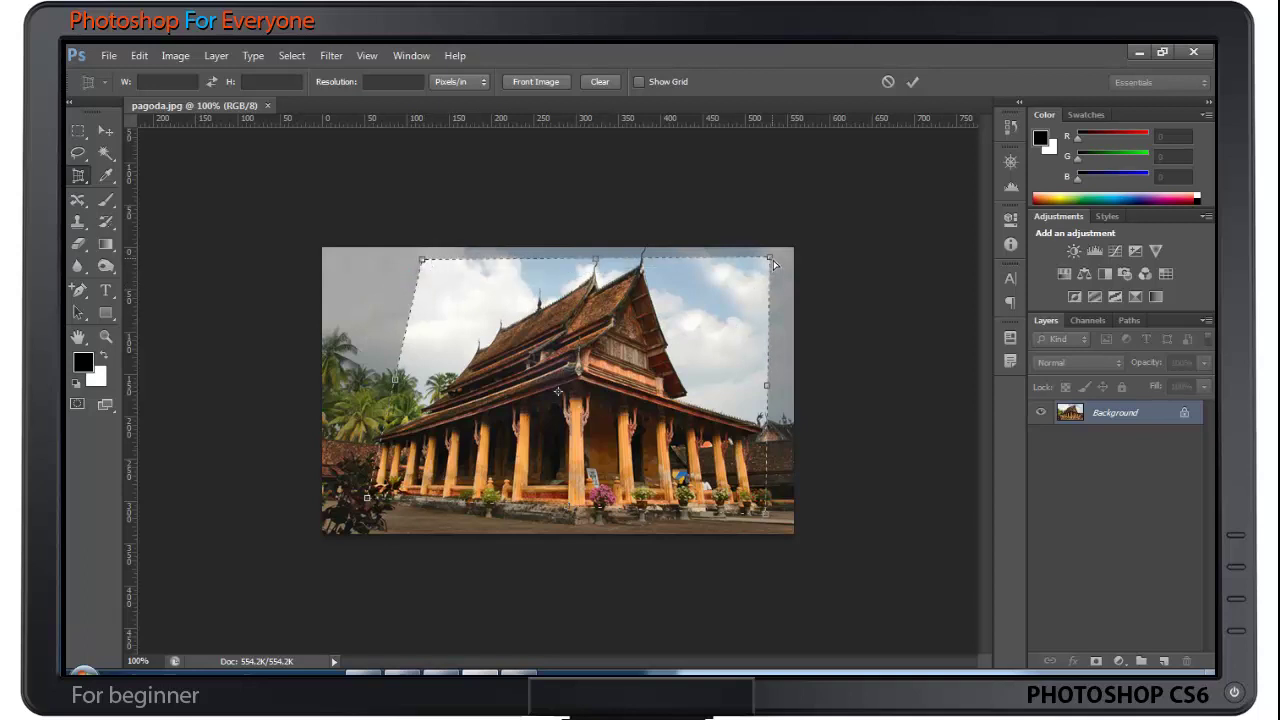
- Angle the top-right corner along the roof and widen the box's sides to the leaning walls
drag(774, 264, 714, 281)
drag(766, 517, 758, 518)
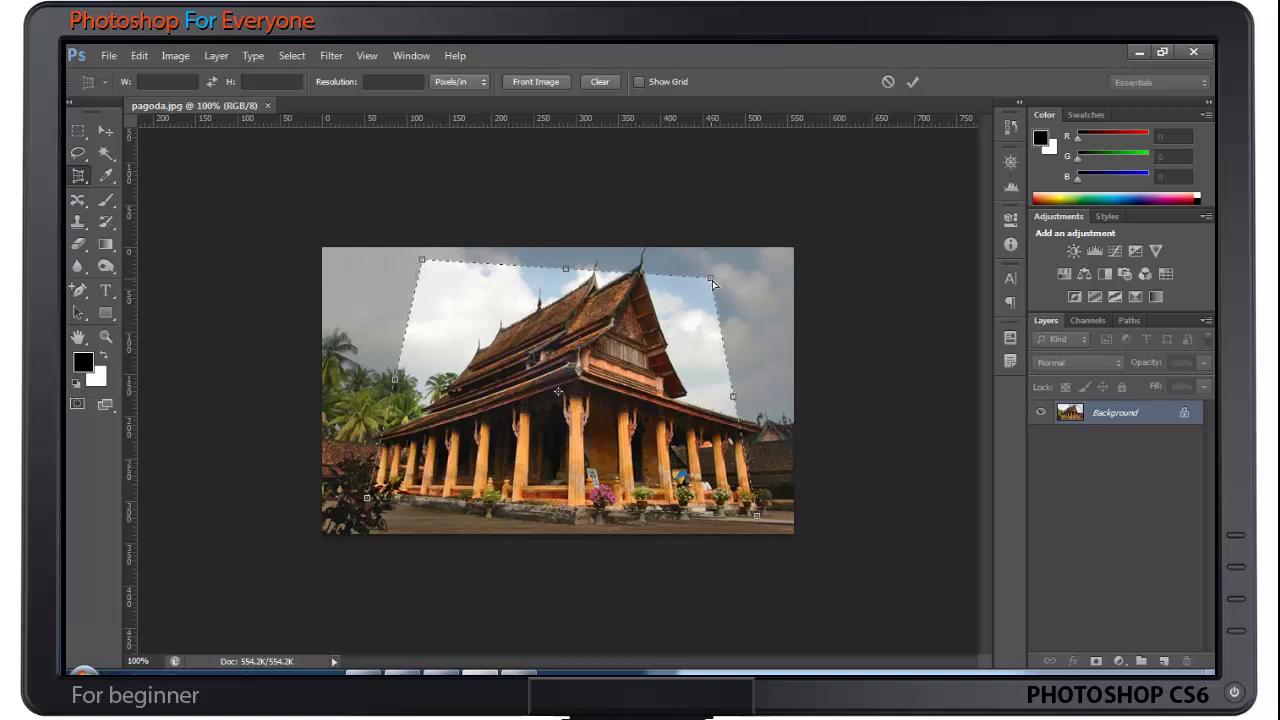
drag(712, 284, 716, 265)
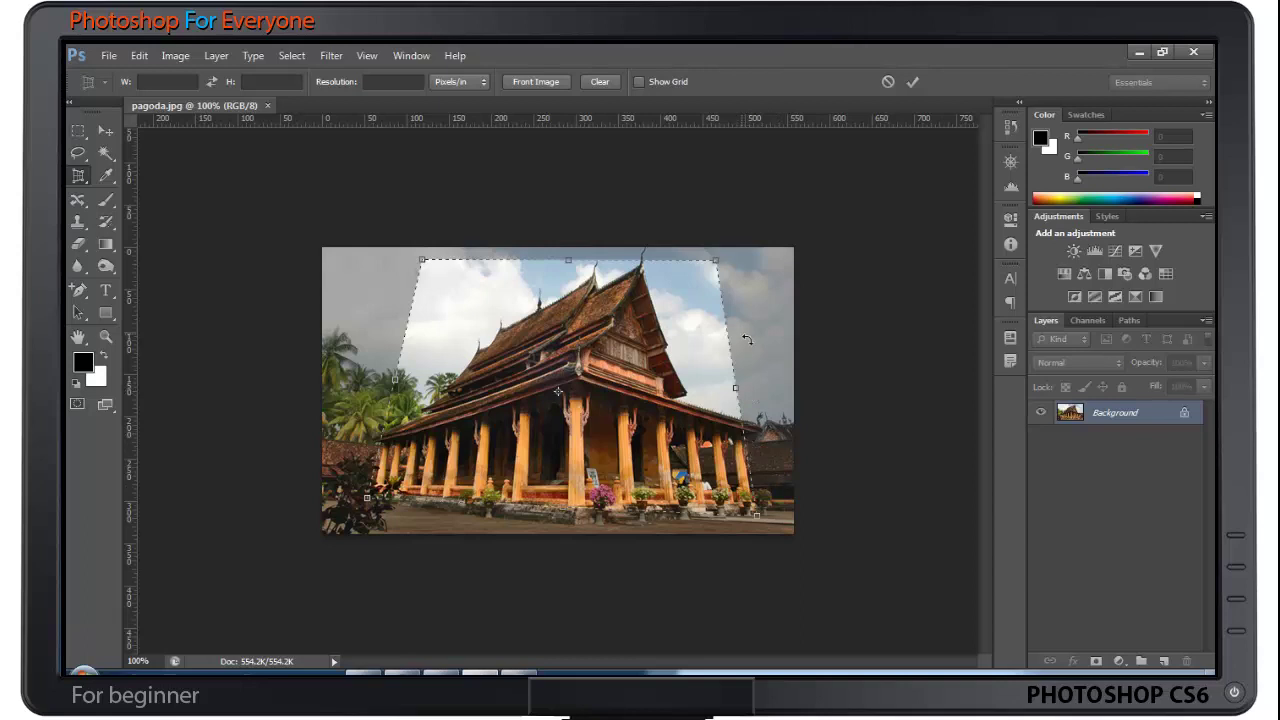
drag(736, 388, 771, 390)
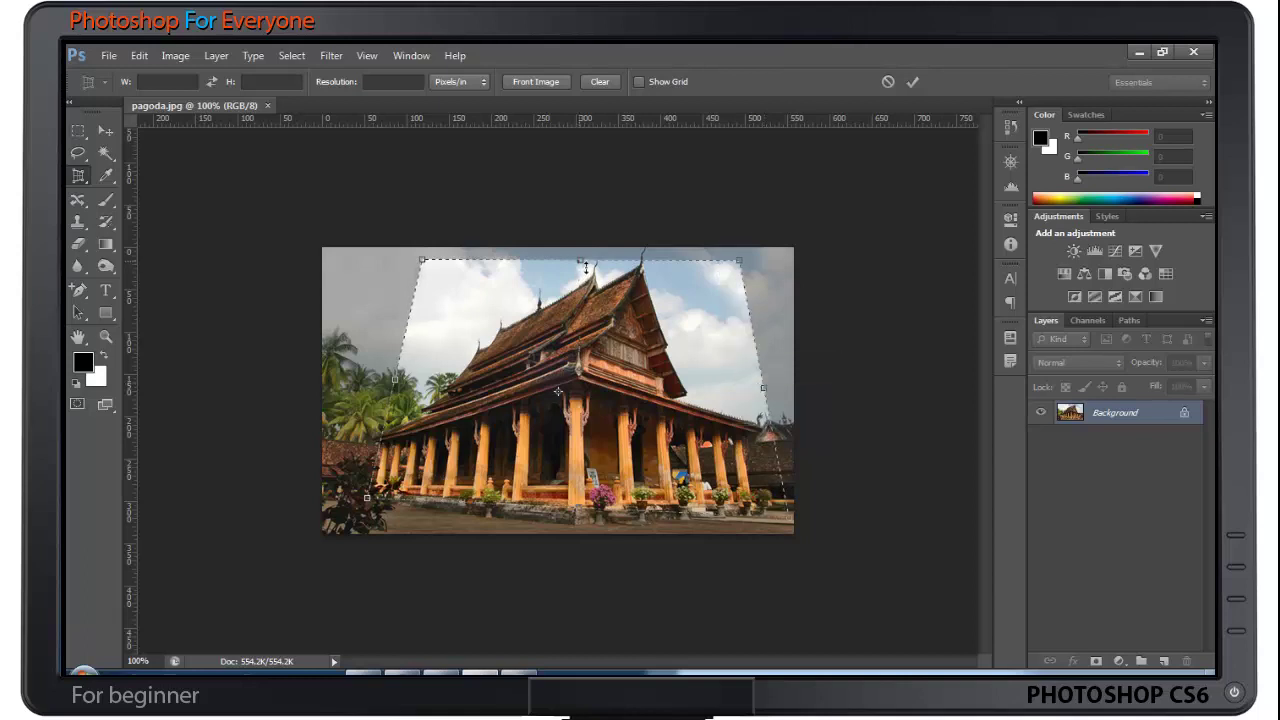
drag(582, 260, 584, 254)
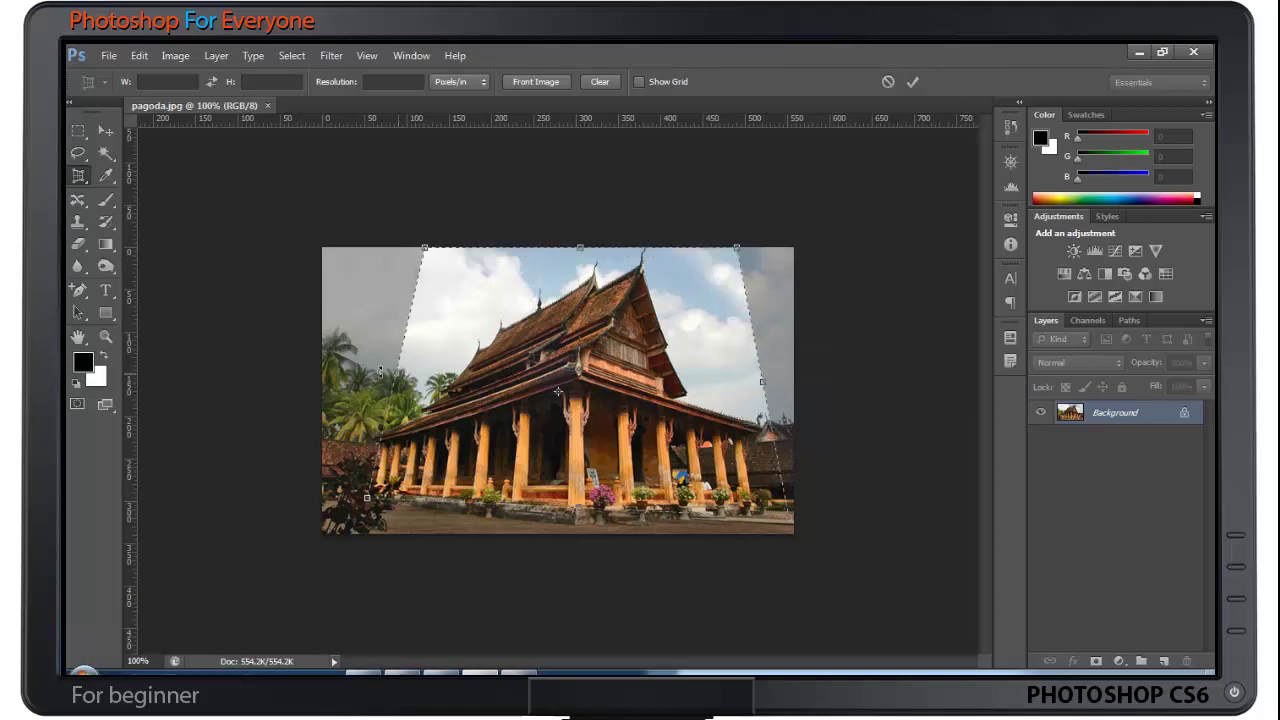
drag(400, 380, 364, 383)
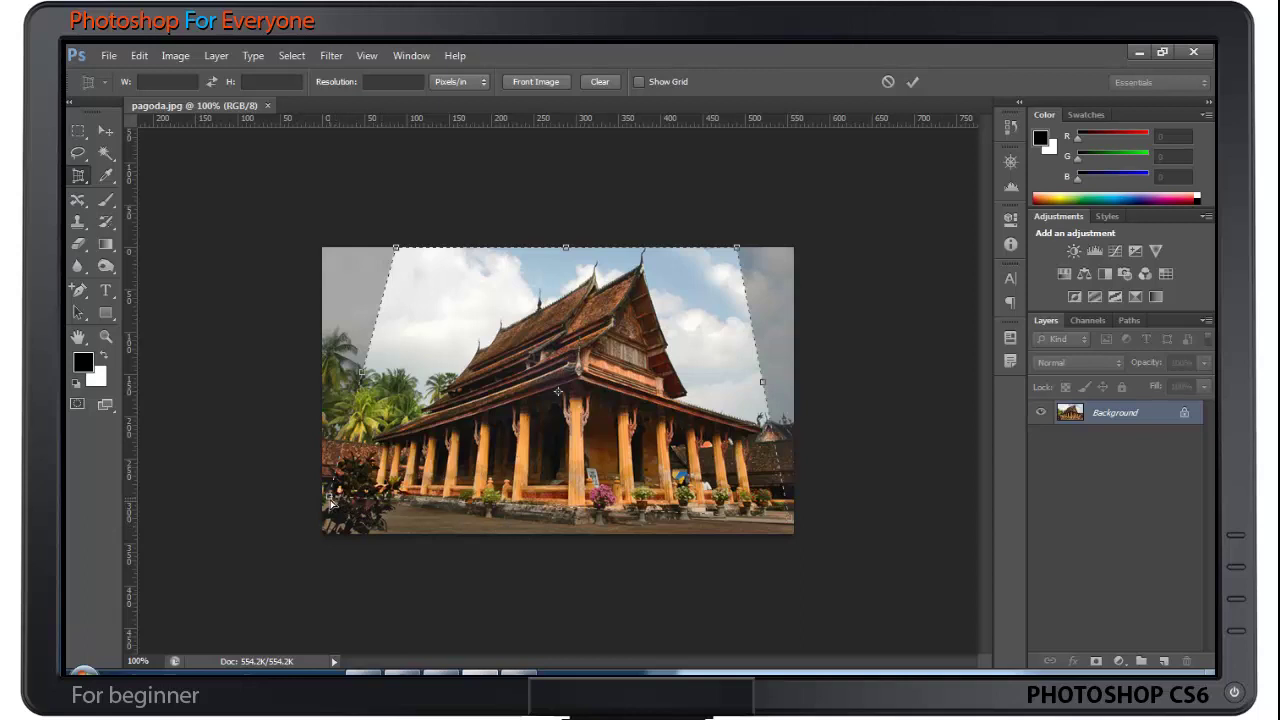
drag(331, 502, 330, 511)
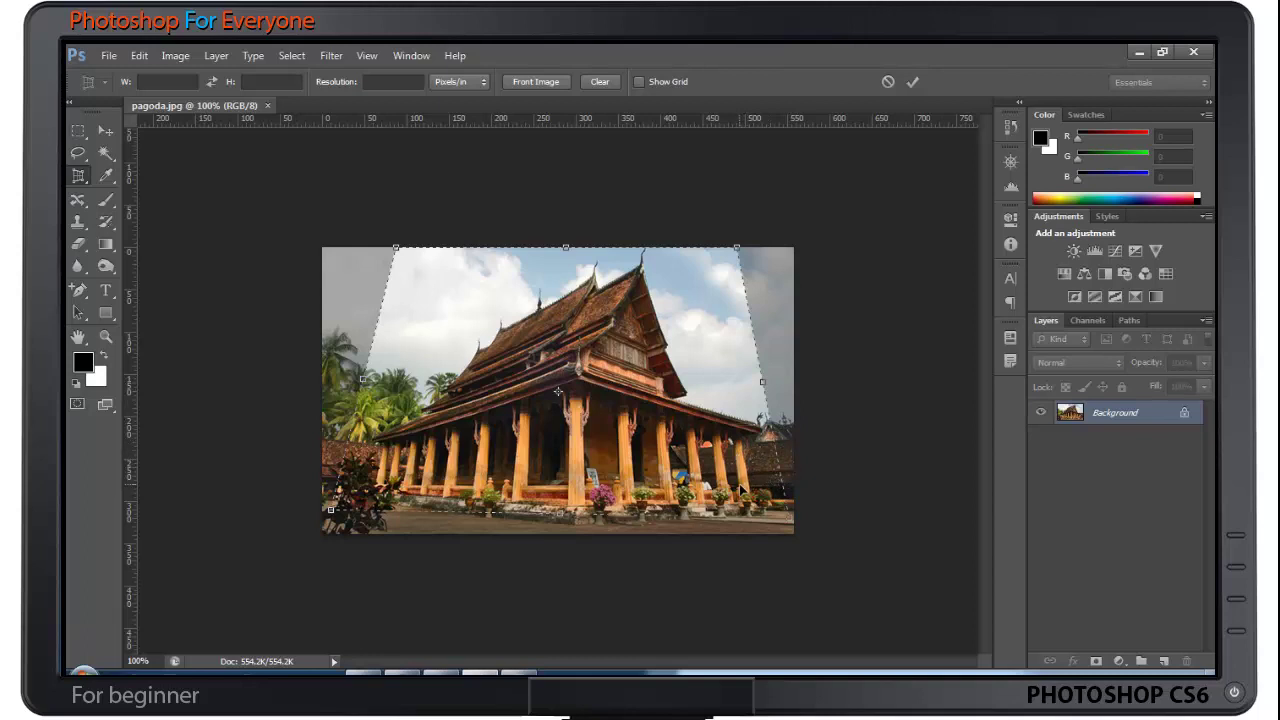
- Commit the perspective crop on the pagoda photo and return to the Move tool
click(915, 82)
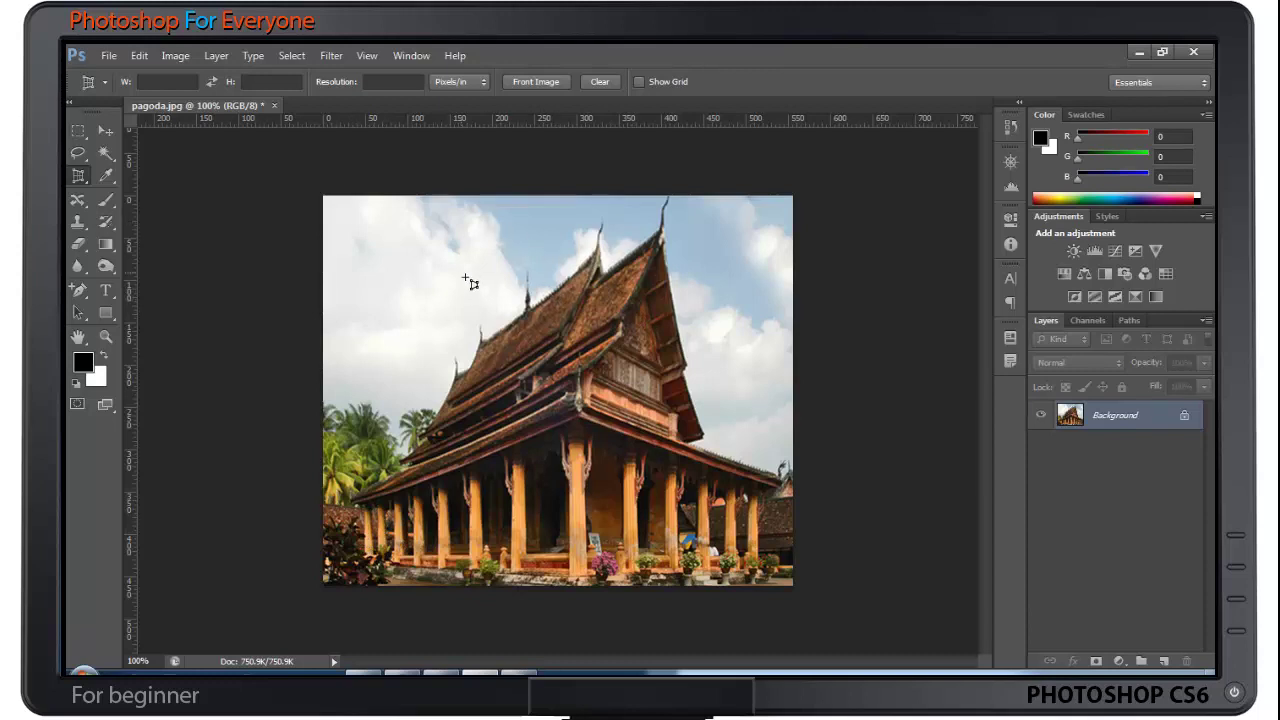
click(106, 131)
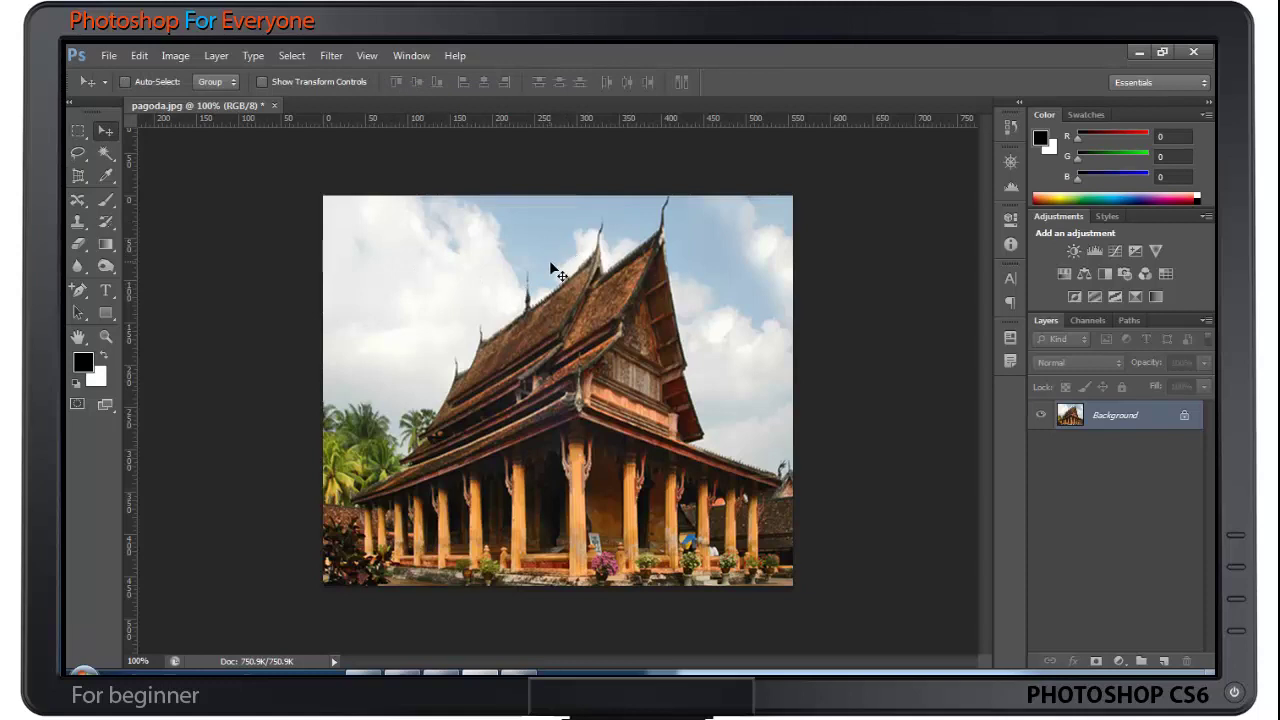
click(79, 176)
right_click(79, 176)
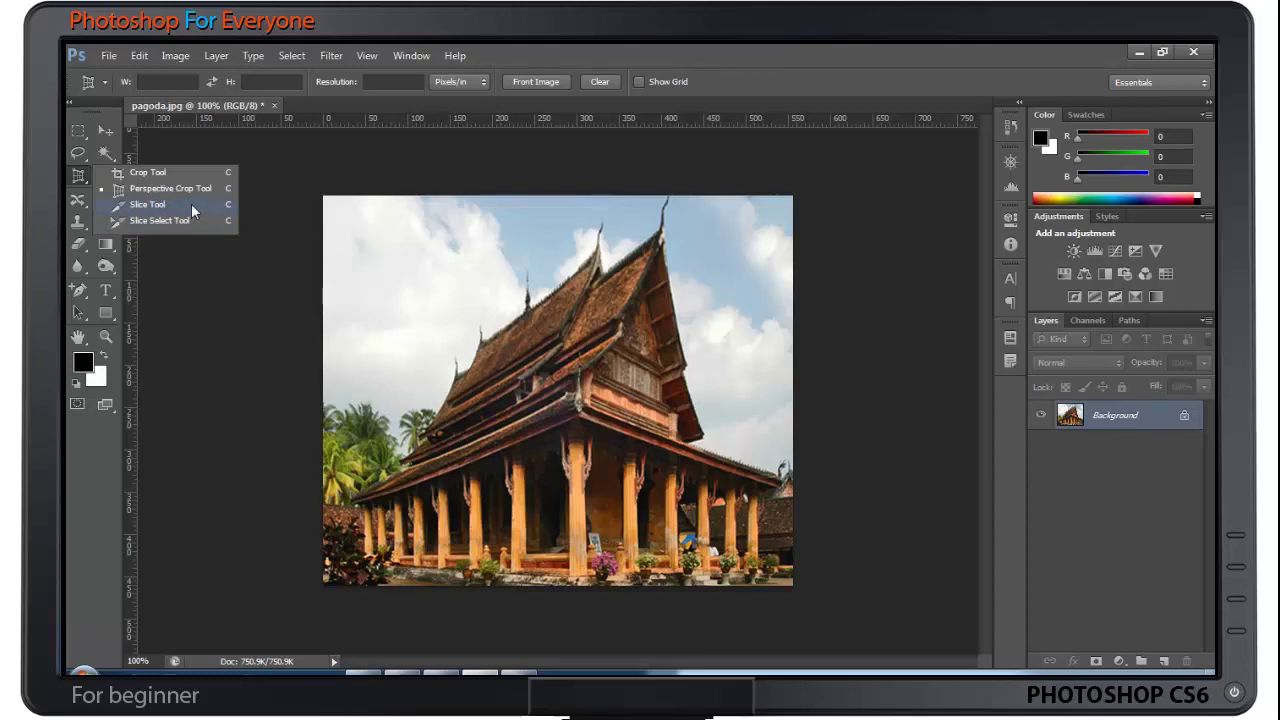
click(102, 128)
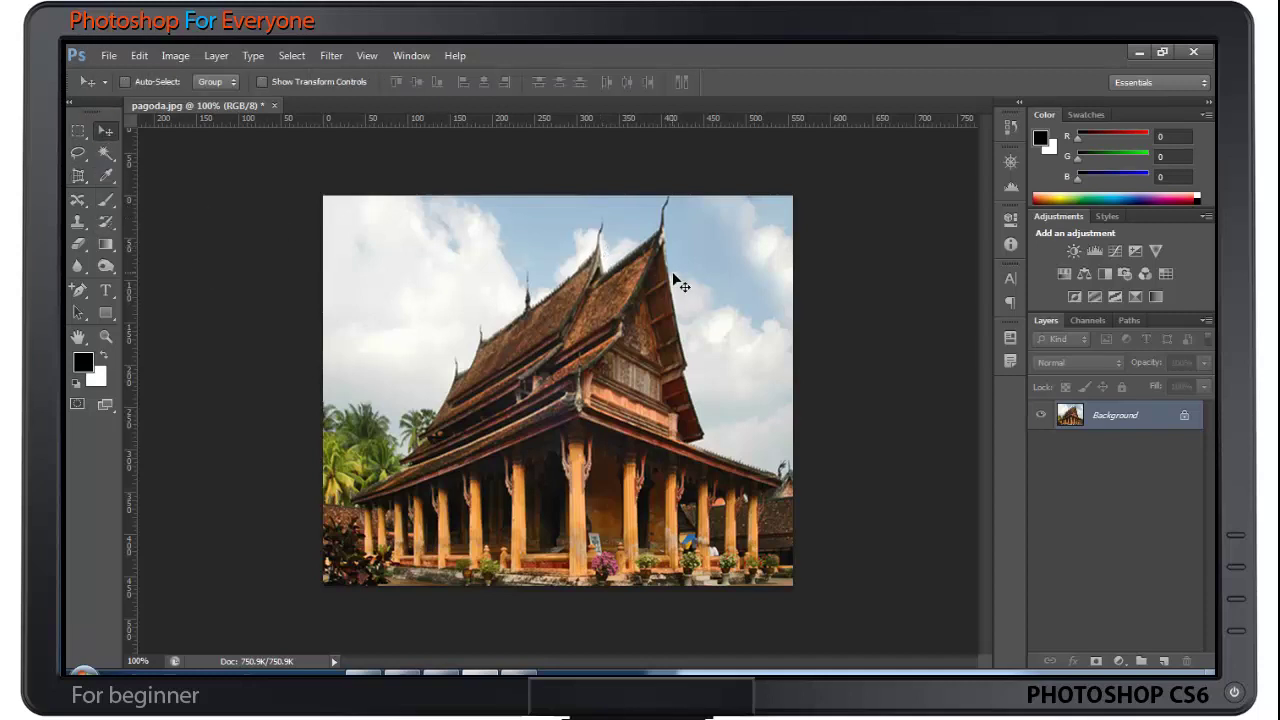